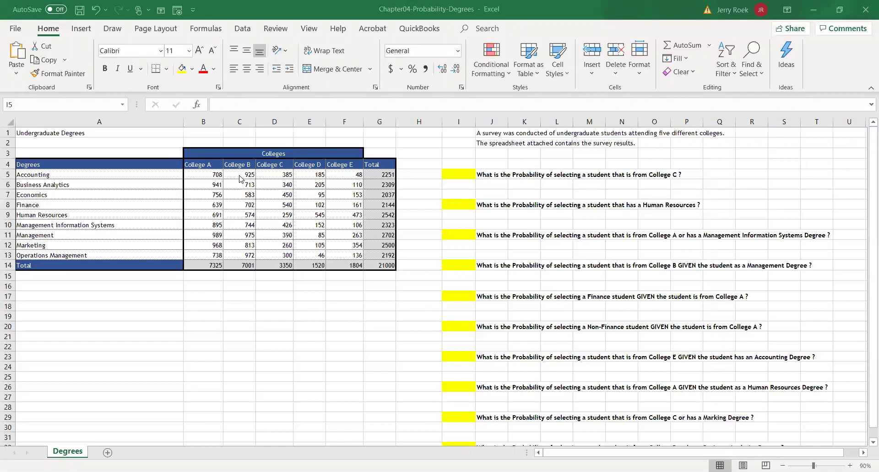
Shade the 21000 grand total in G14 gold.
{"action": "left_click", "coordinate": [371, 268]}
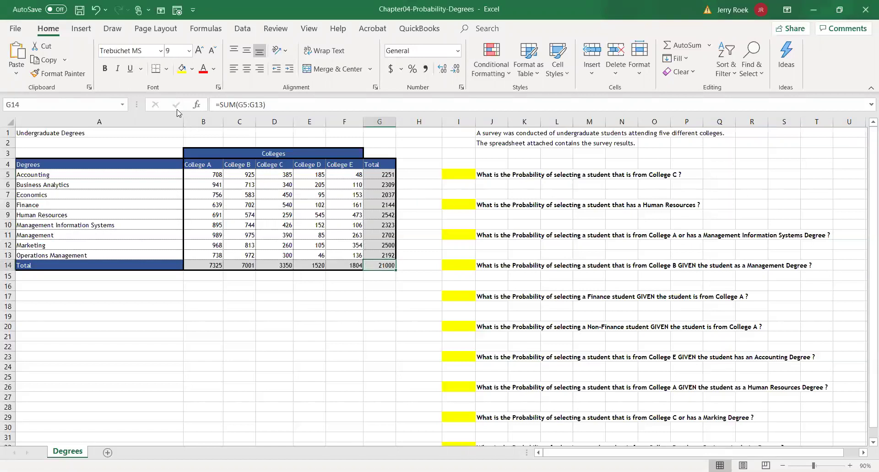
{"action": "left_click", "coordinate": [192, 68]}
{"action": "left_click", "coordinate": [245, 126]}
{"action": "left_click", "coordinate": [213, 284]}
{"action": "key", "text": "Up"}
{"action": "key", "text": "Up"}
{"action": "key", "text": "Up"}
{"action": "key", "text": "Up"}
{"action": "key", "text": "Up"}
{"action": "key", "text": "Up"}
{"action": "key", "text": "Up"}
{"action": "key", "text": "Up"}
{"action": "key", "text": "Up"}
{"action": "key", "text": "Up"}
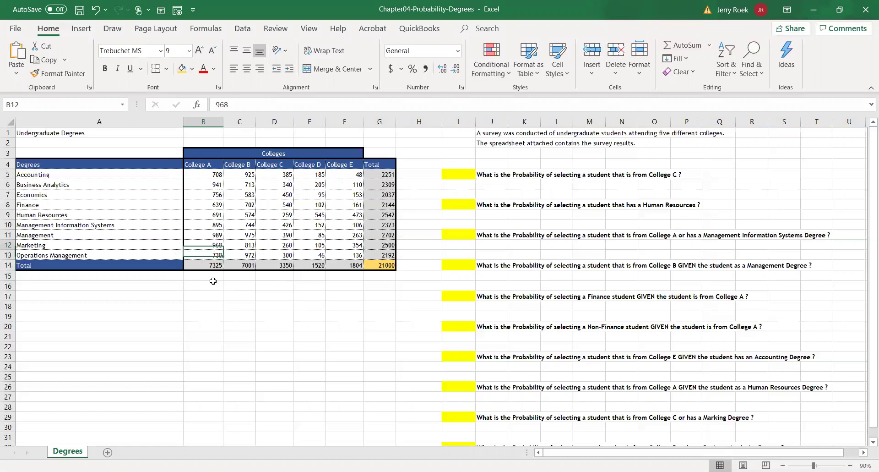
{"action": "key", "text": "Up"}
{"action": "key", "text": "Up"}
{"action": "key", "text": "Right"}
{"action": "key", "text": "Right"}
{"action": "key", "text": "Right"}
{"action": "key", "text": "Right"}
{"action": "key", "text": "Right"}
{"action": "key", "text": "Right"}
{"action": "key", "text": "Right"}
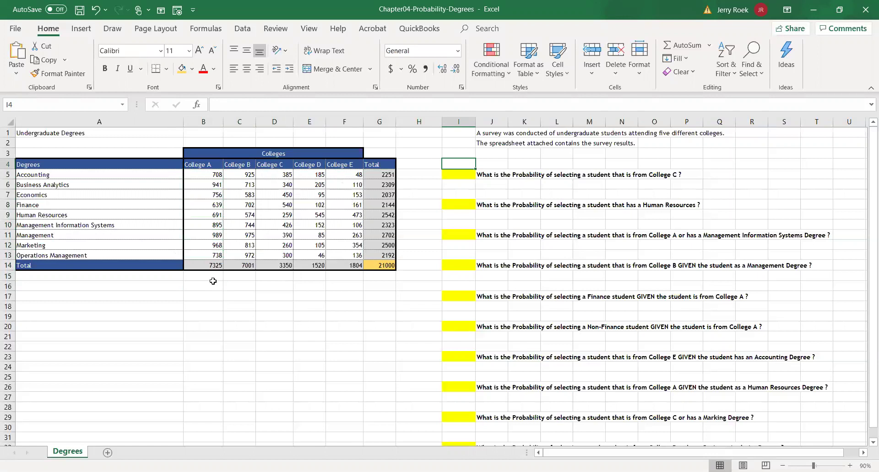
Put 3350 in K6 and 21000 in L6 beside the College C question.
{"action": "key", "text": "Down"}
{"action": "key", "text": "Right"}
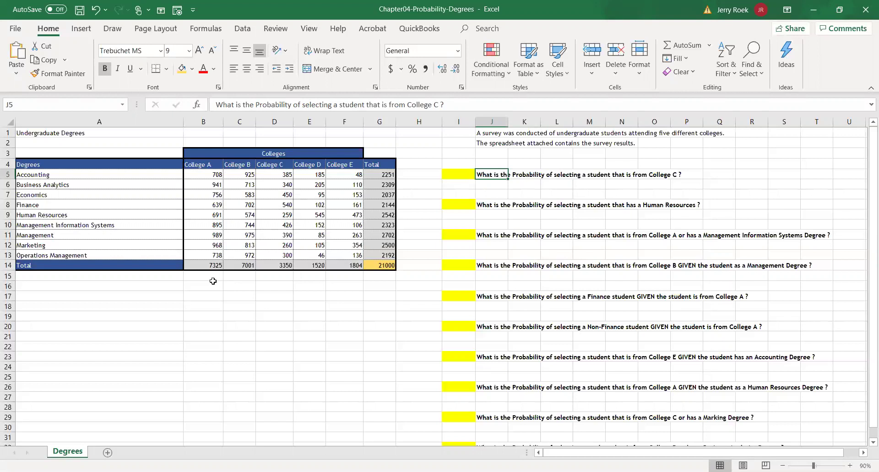
{"action": "key", "text": "Down"}
{"action": "key", "text": "Down"}
{"action": "key", "text": "Up"}
{"action": "key", "text": "Right"}
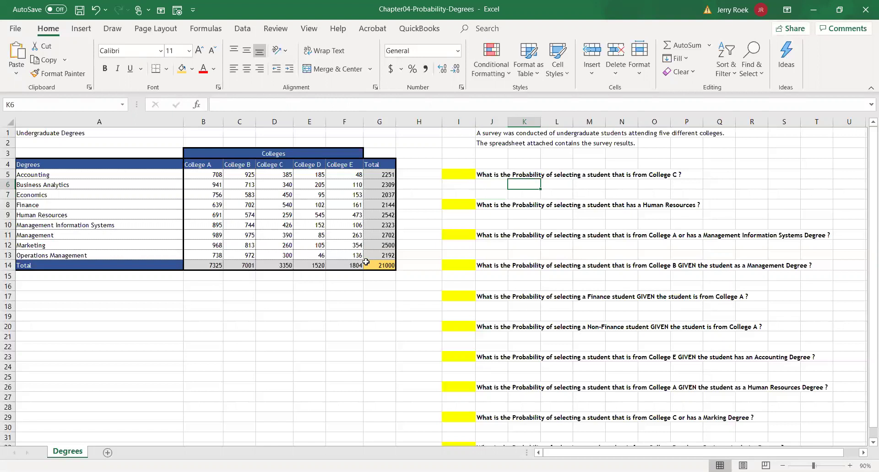
{"action": "type", "text": "=3350"}
{"action": "key", "text": "Return"}
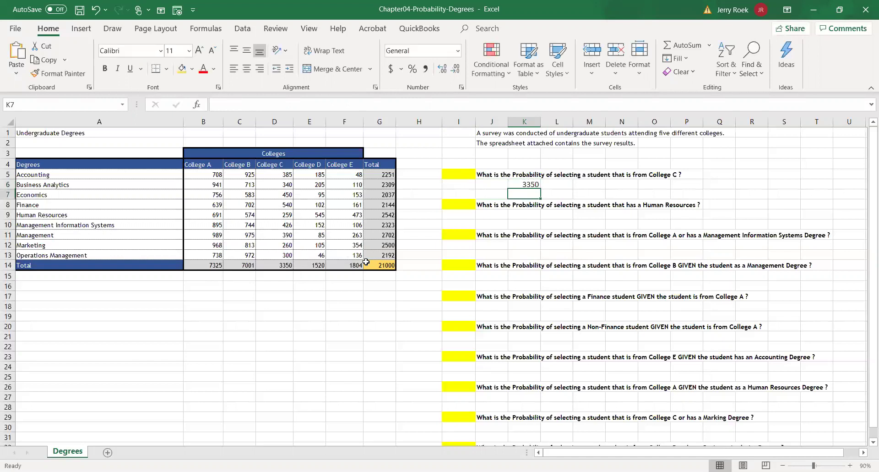
{"action": "key", "text": "Up"}
{"action": "key", "text": "Right"}
{"action": "type", "text": "21000"}
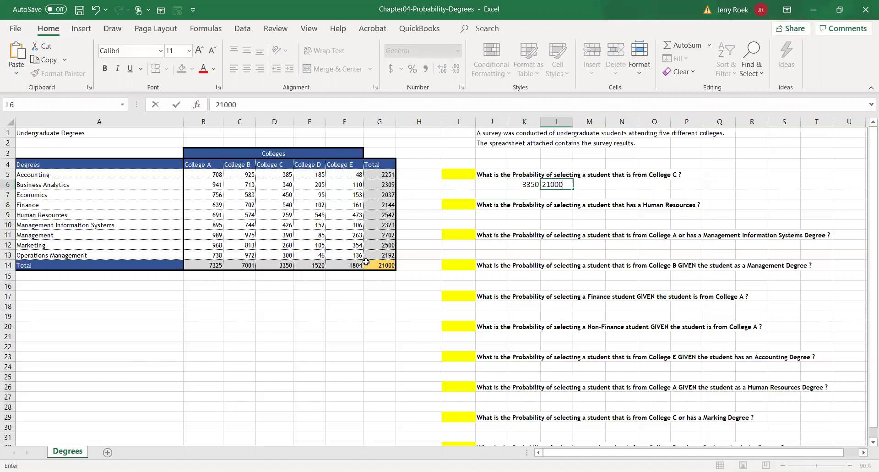
{"action": "key", "text": "Right"}
Enter =3350/21000 in M6, giving 0.15952.
{"action": "type", "text": "="}
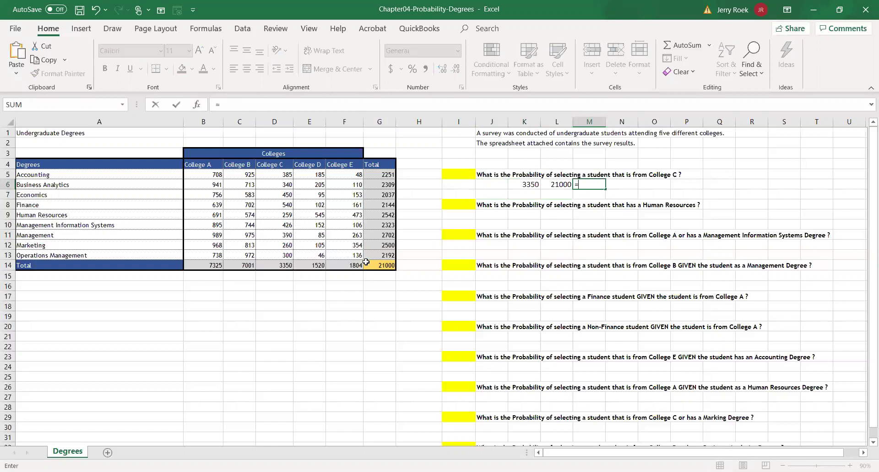
{"action": "type", "text": "3350//"}
{"action": "key", "text": "BackSpace"}
{"action": "type", "text": "21000"}
{"action": "key", "text": "Return"}
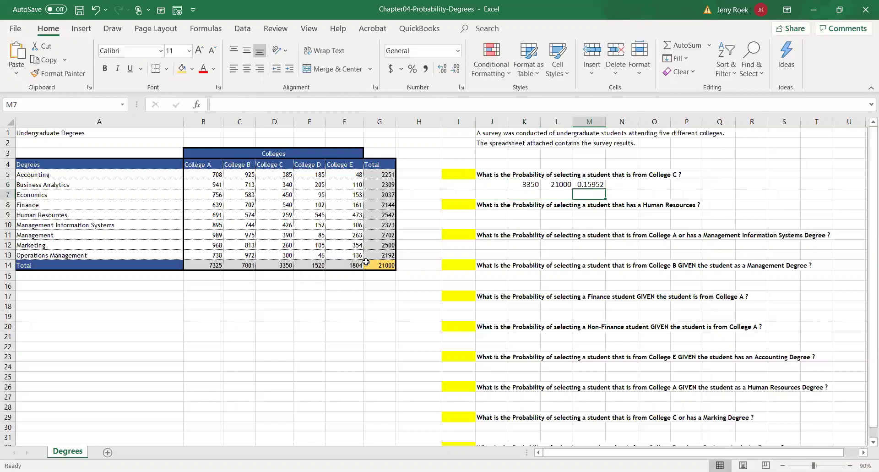
Type 0.16 as the College C answer in I5.
{"action": "key", "text": "Up"}
{"action": "key", "text": "Left"}
{"action": "key", "text": "Left"}
{"action": "key", "text": "Left"}
{"action": "key", "text": "Up"}
{"action": "key", "text": "Left"}
{"action": "key", "text": "F2"}
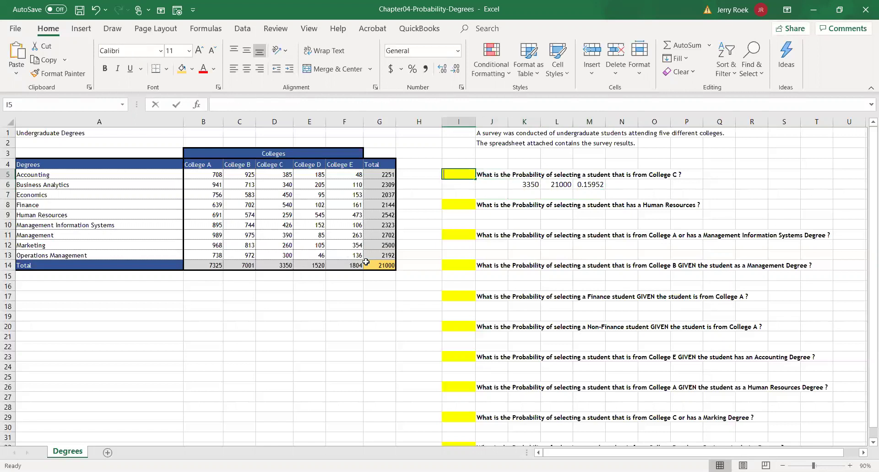
{"action": "type", "text": "0.16"}
{"action": "key", "text": "Return"}
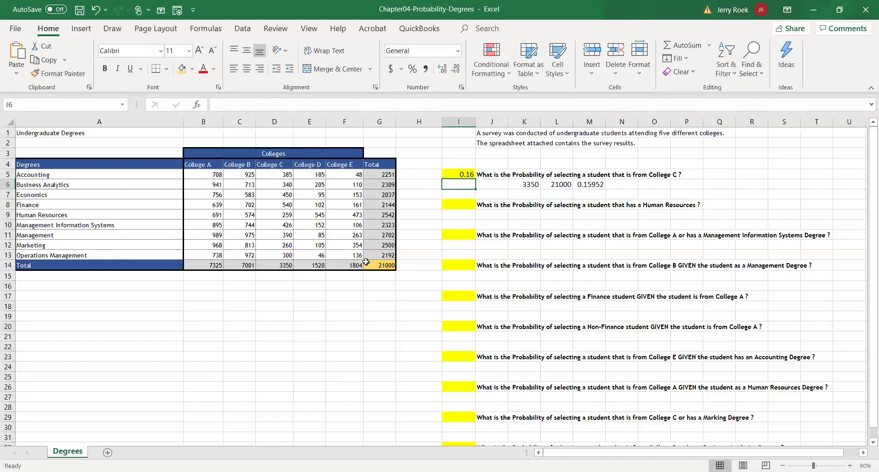
{"action": "key", "text": "Down"}
{"action": "key", "text": "Down"}
{"action": "key", "text": "Right"}
{"action": "key", "text": "Right"}
{"action": "key", "text": "Down"}
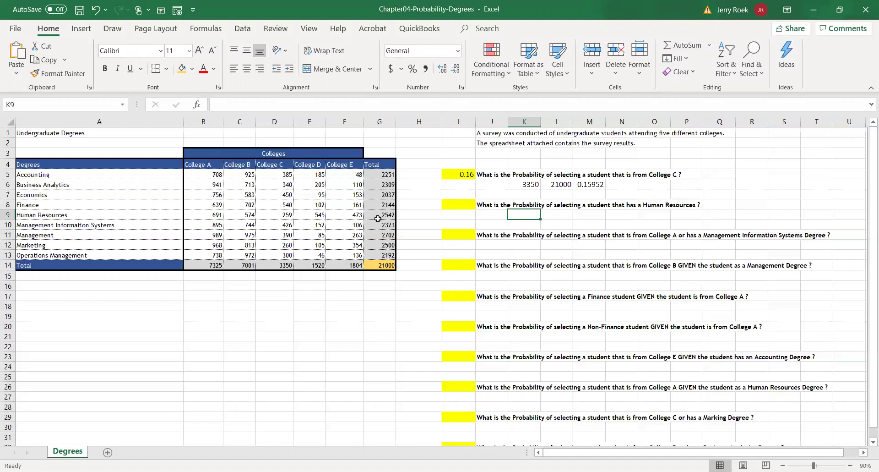
Fill K9:M9 with 2542, 21000 and =2542/21000, giving 0.12105.
{"action": "type", "text": "2542"}
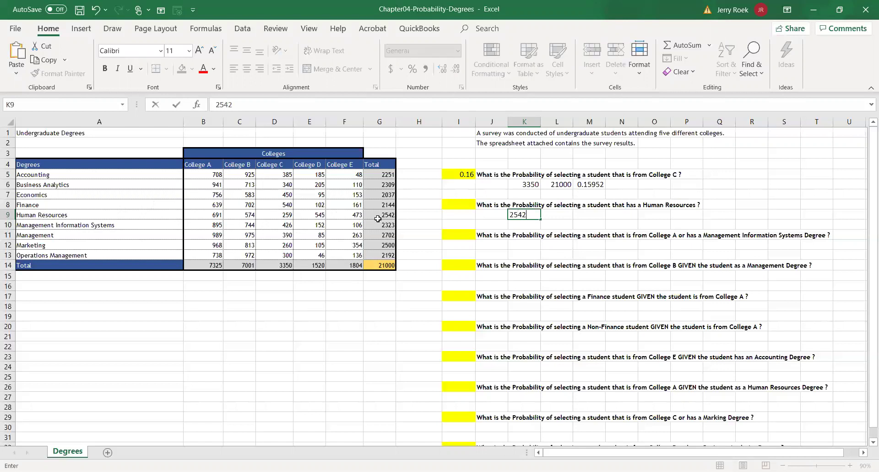
{"action": "key", "text": "ctrl+Return"}
{"action": "key", "text": "Tab"}
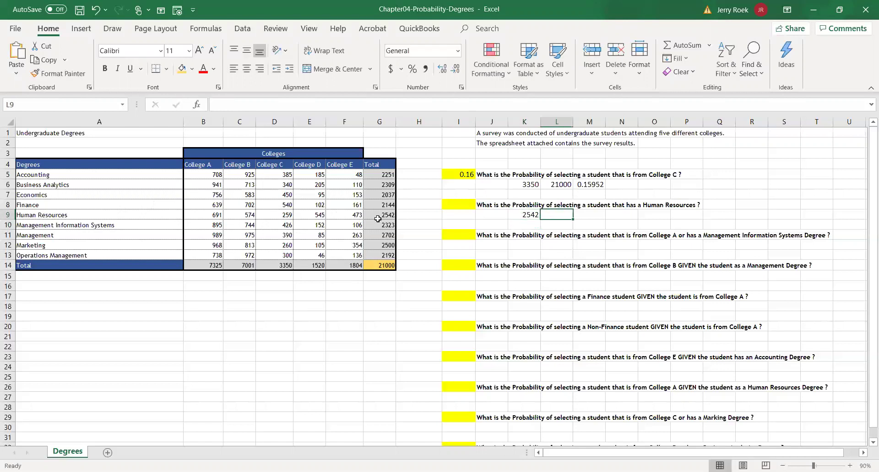
{"action": "type", "text": "21000"}
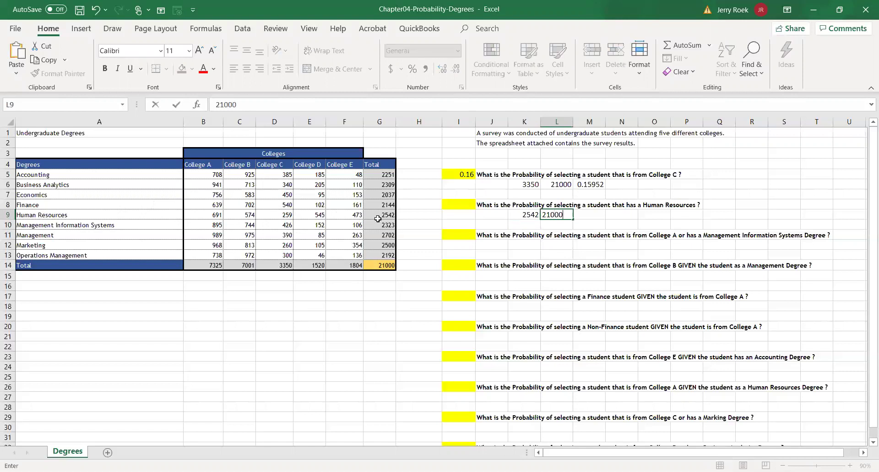
{"action": "key", "text": "Tab"}
{"action": "type", "text": "="}
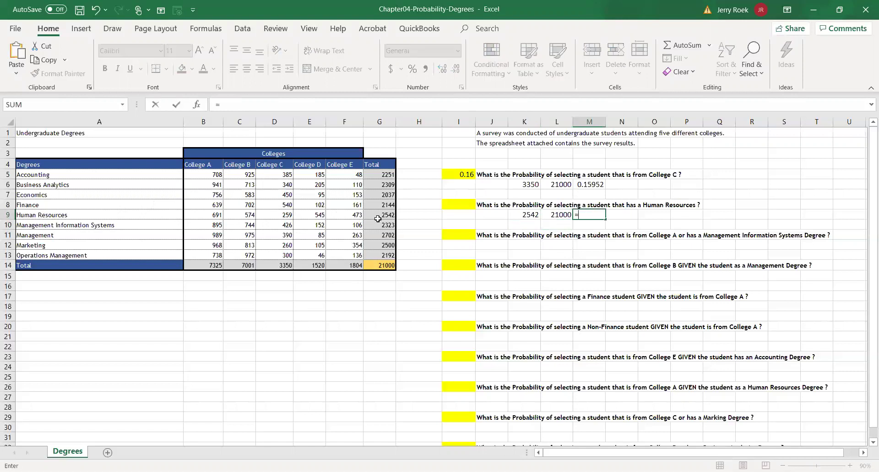
{"action": "type", "text": "2542/21000"}
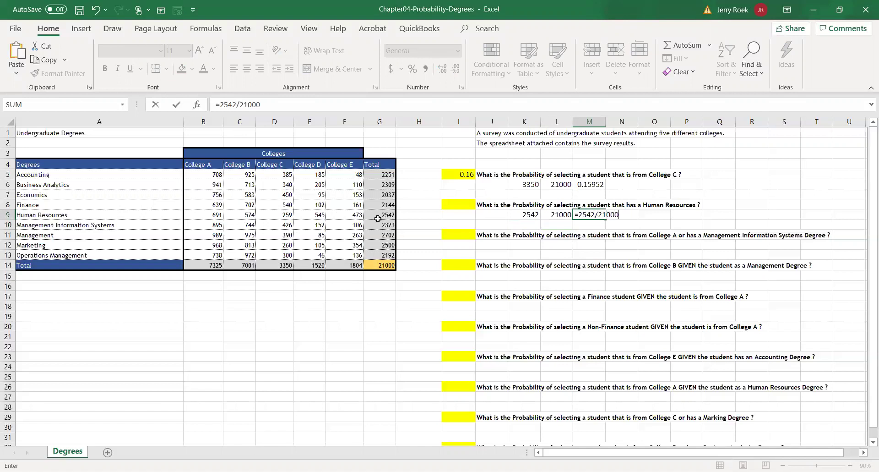
{"action": "key", "text": "Return"}
Link the Human Resources answer cell I8 to M9 with =M9, showing 0.12.
{"action": "key", "text": "Up"}
{"action": "key", "text": "Left"}
{"action": "key", "text": "Left"}
{"action": "key", "text": "Left"}
{"action": "key", "text": "Up"}
{"action": "key", "text": "Left"}
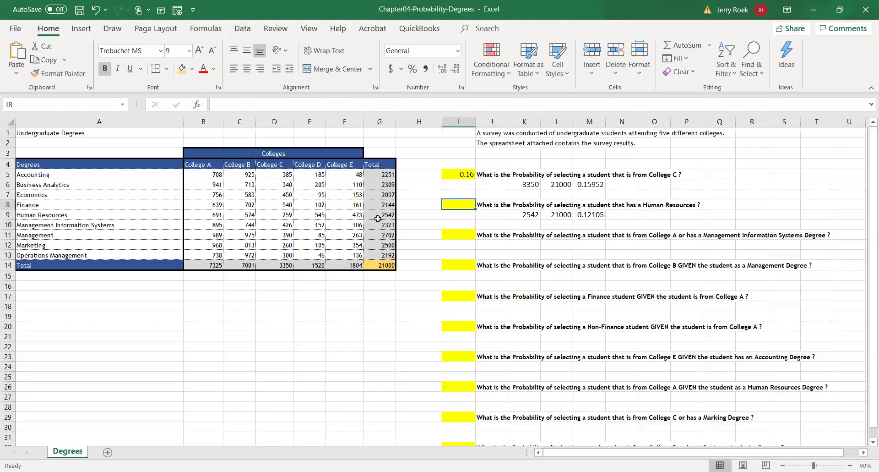
{"action": "type", "text": "=M9"}
{"action": "key", "text": "Return"}
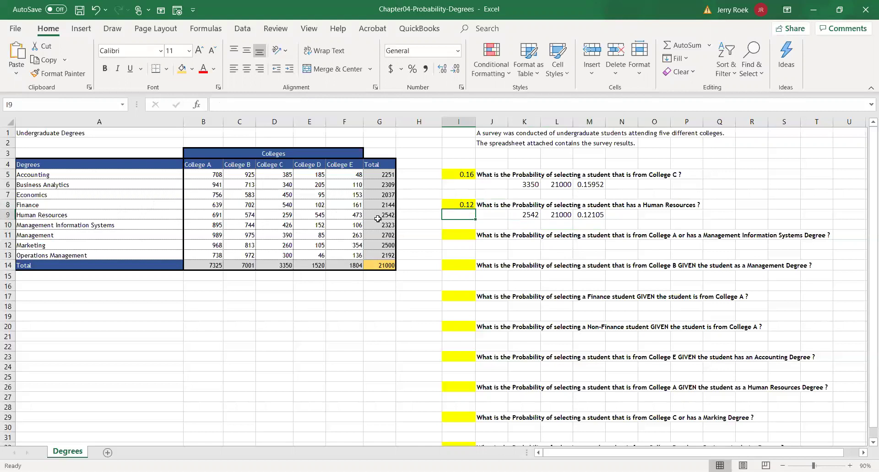
Enter the label College A with its total 7325 in B18:C18 below the table.
{"action": "key", "text": "Down"}
{"action": "key", "text": "Down"}
{"action": "key", "text": "Down"}
{"action": "key", "text": "Right"}
{"action": "key", "text": "Right"}
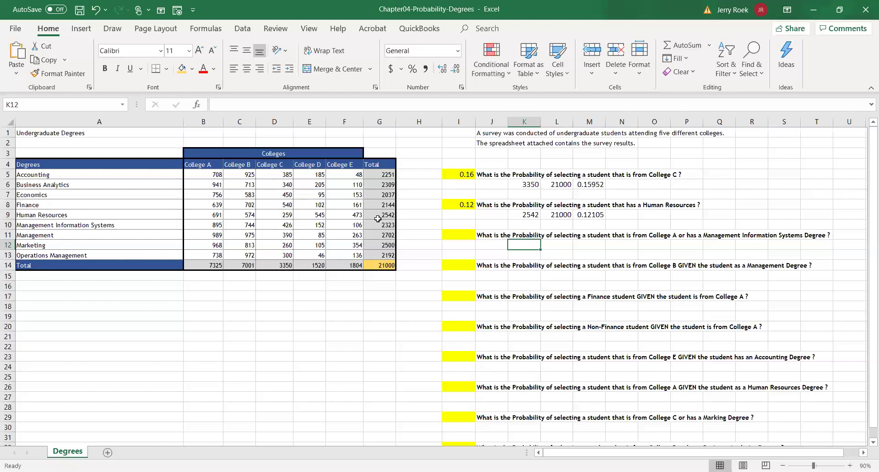
{"action": "key", "text": "Left"}
{"action": "key", "text": "Left"}
{"action": "key", "text": "Left"}
{"action": "key", "text": "Left"}
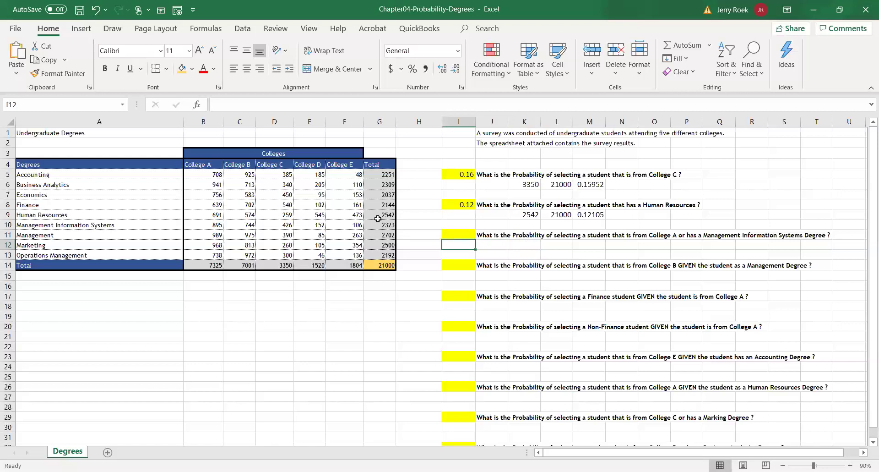
{"action": "key", "text": "Right"}
{"action": "key", "text": "Right"}
{"action": "key", "text": "Right"}
{"action": "key", "text": "Left"}
{"action": "key", "text": "Left"}
{"action": "key", "text": "Left"}
{"action": "key", "text": "Left"}
{"action": "key", "text": "Left"}
{"action": "key", "text": "Left"}
{"action": "key", "text": "Left"}
{"action": "key", "text": "Left"}
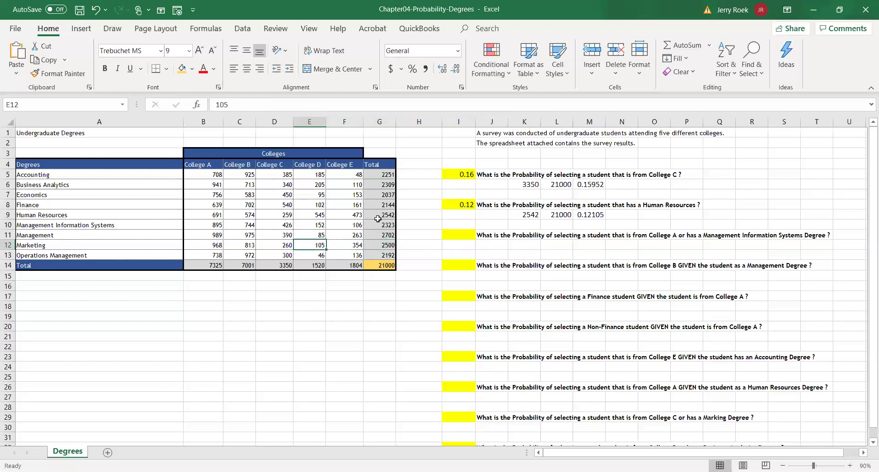
{"action": "key", "text": "Down"}
{"action": "key", "text": "Down"}
{"action": "key", "text": "Down"}
{"action": "key", "text": "Down"}
{"action": "key", "text": "Down"}
{"action": "key", "text": "Down"}
{"action": "key", "text": "Down"}
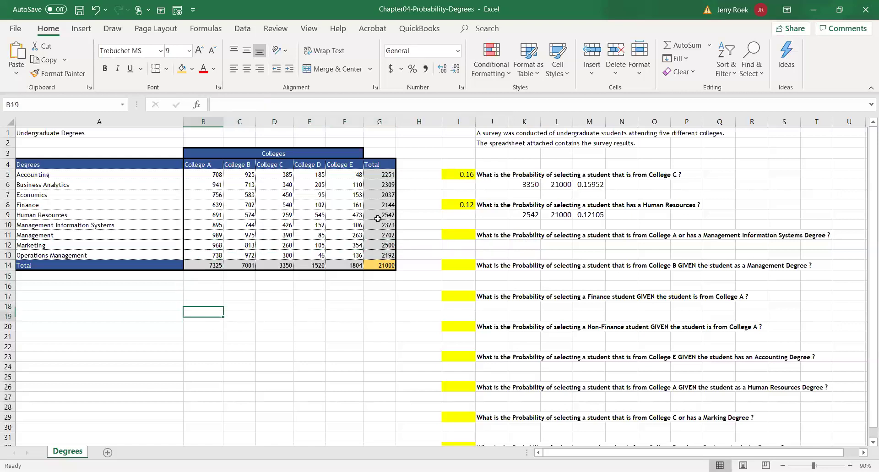
{"action": "key", "text": "Up"}
{"action": "key", "text": "Up"}
{"action": "key", "text": "Up"}
{"action": "key", "text": "Up"}
{"action": "key", "text": "Up"}
{"action": "key", "text": "Down"}
{"action": "key", "text": "Down"}
{"action": "key", "text": "Down"}
{"action": "key", "text": "Down"}
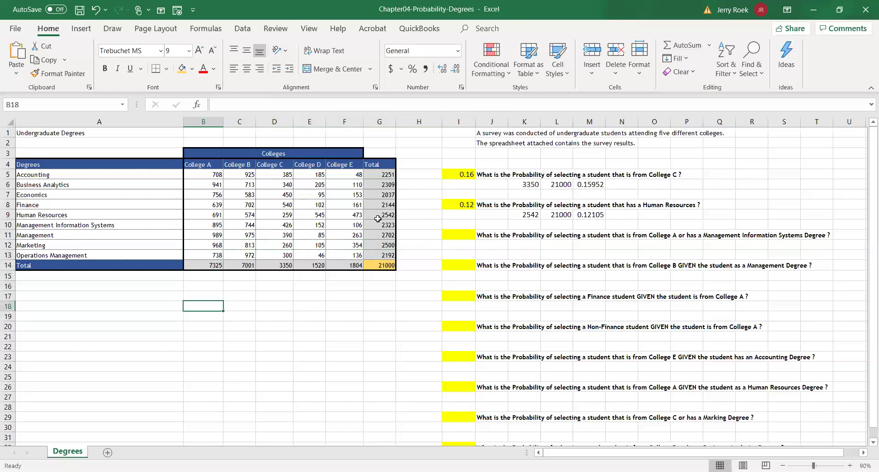
{"action": "key", "text": "Right"}
{"action": "key", "text": "Right"}
{"action": "key", "text": "Left"}
{"action": "type", "text": "7325"}
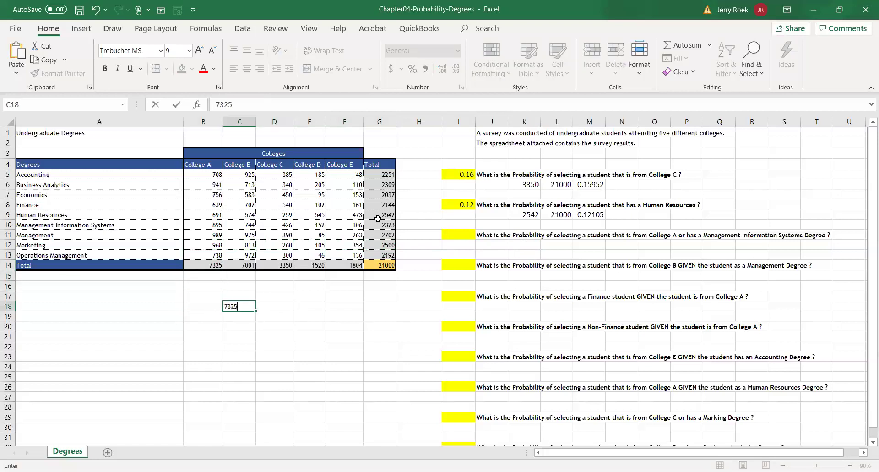
{"action": "key", "text": "Return"}
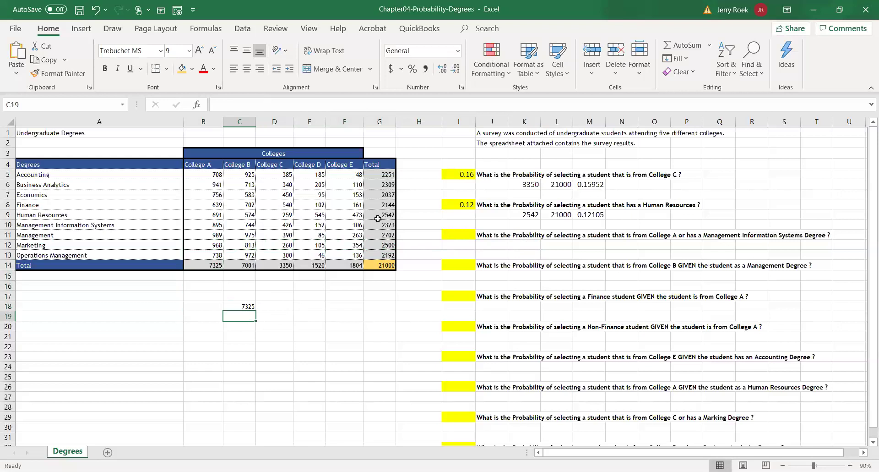
{"action": "key", "text": "Up"}
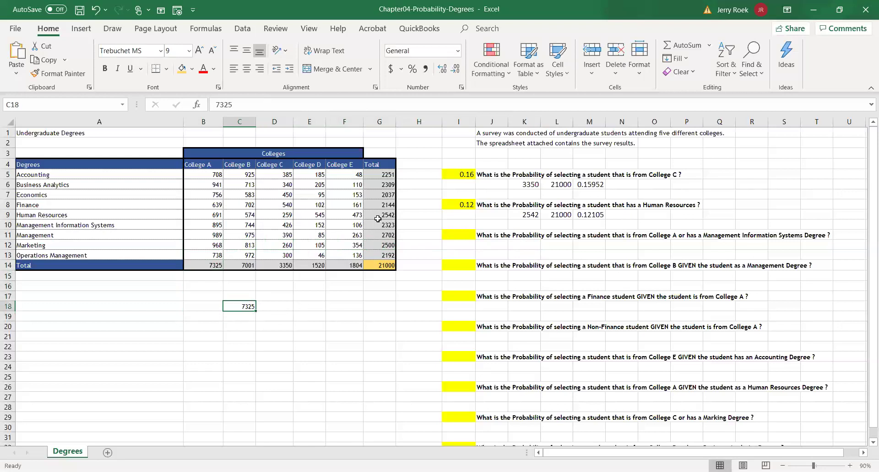
{"action": "key", "text": "Left"}
{"action": "type", "text": "Colleg"}
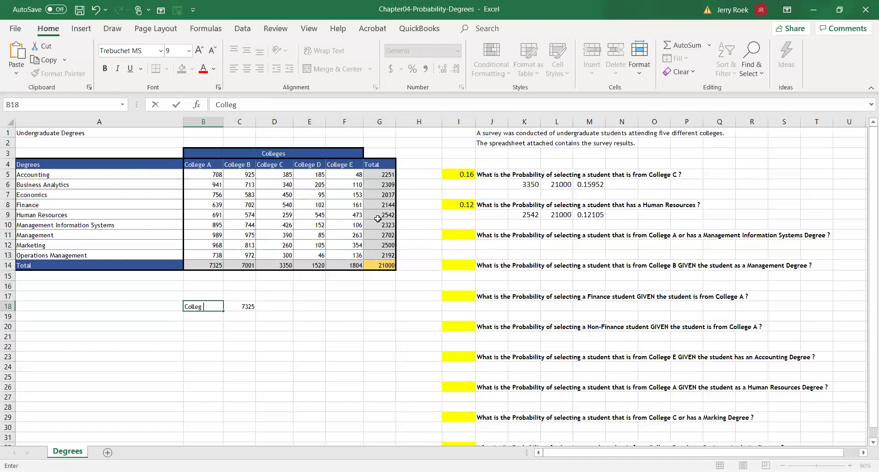
{"action": "type", "text": "e A"}
{"action": "key", "text": "Return"}
Add the label MIS with its count 2323 in B19:C19.
{"action": "key", "text": "Right"}
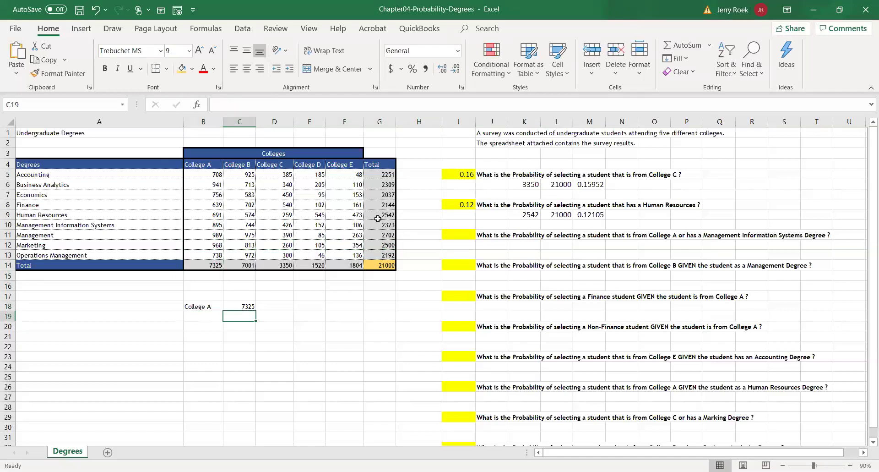
{"action": "key", "text": "Up"}
{"action": "key", "text": "Up"}
{"action": "key", "text": "Up"}
{"action": "key", "text": "Up"}
{"action": "key", "text": "Up"}
{"action": "key", "text": "Up"}
{"action": "key", "text": "Up"}
{"action": "key", "text": "Up"}
{"action": "key", "text": "Left"}
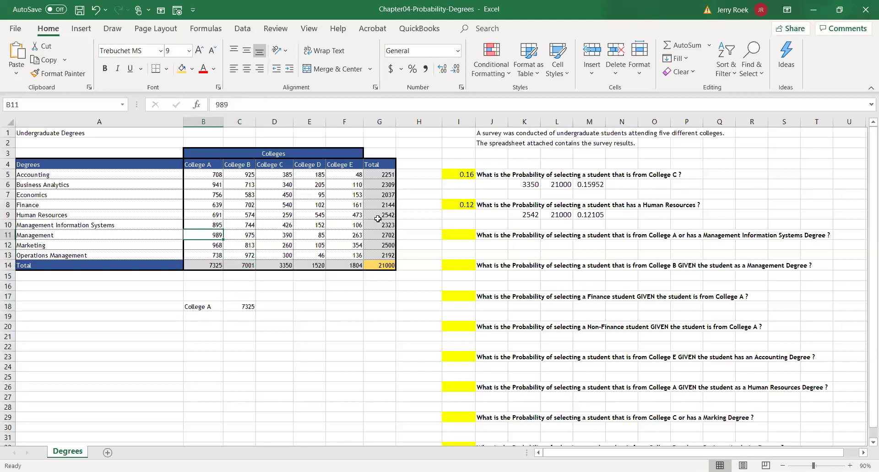
{"action": "key", "text": "Up"}
{"action": "key", "text": "Left"}
{"action": "key", "text": "Right"}
{"action": "key", "text": "Right"}
{"action": "key", "text": "Right"}
{"action": "key", "text": "Right"}
{"action": "key", "text": "Right"}
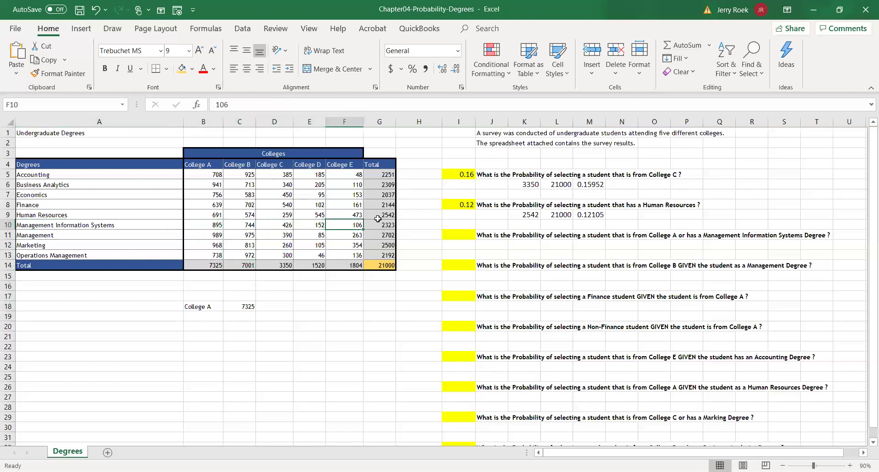
{"action": "key", "text": "Down"}
{"action": "key", "text": "Down"}
{"action": "key", "text": "Down"}
{"action": "key", "text": "Down"}
{"action": "key", "text": "Down"}
{"action": "key", "text": "Down"}
{"action": "key", "text": "Down"}
{"action": "key", "text": "Down"}
{"action": "key", "text": "Left"}
{"action": "key", "text": "Left"}
{"action": "key", "text": "Left"}
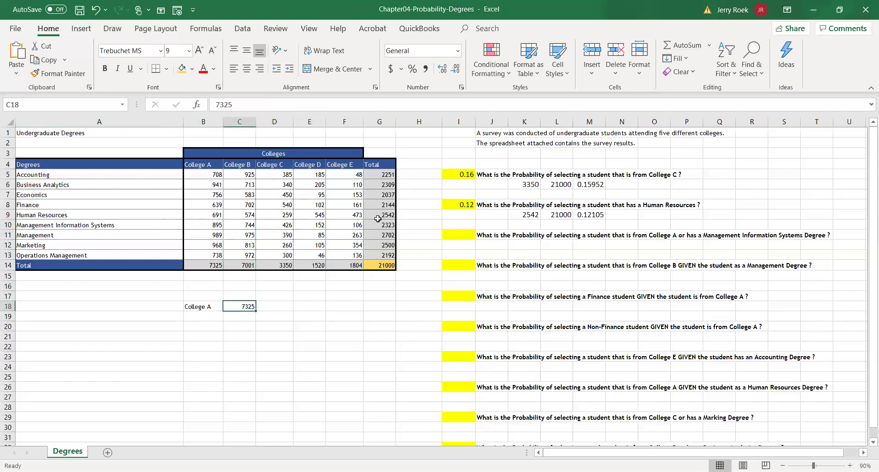
{"action": "key", "text": "Down"}
{"action": "type", "text": "23"}
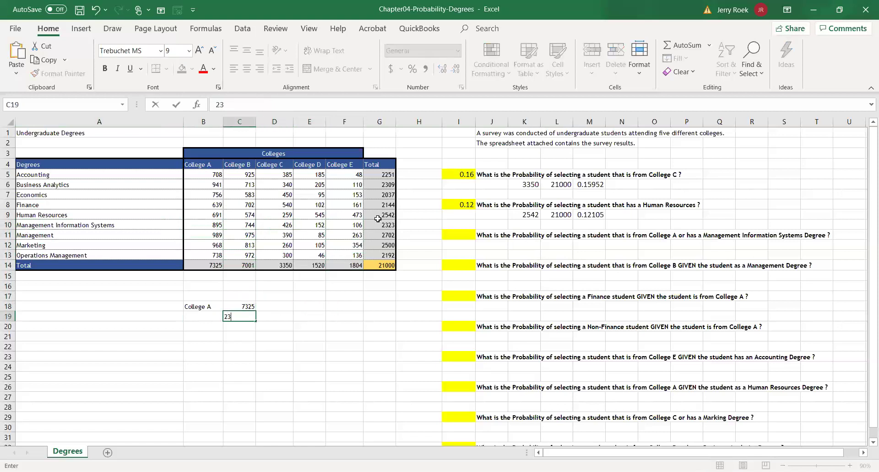
{"action": "type", "text": "23"}
{"action": "key", "text": "Left"}
{"action": "type", "text": "MIS"}
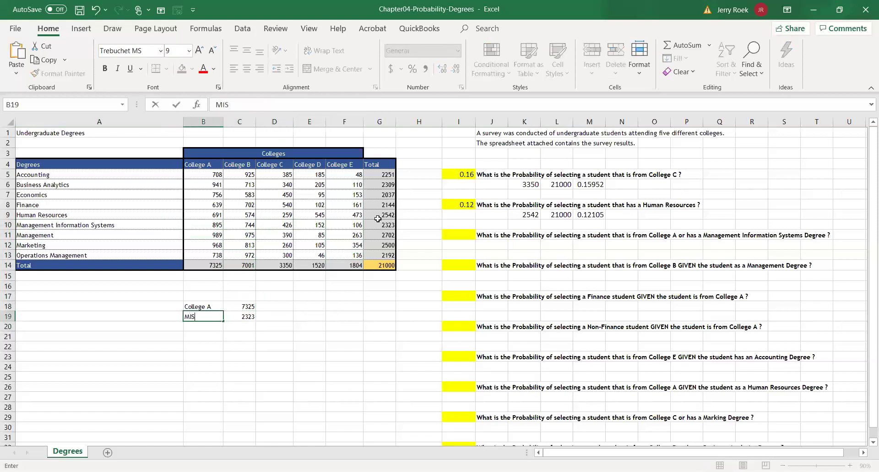
{"action": "key", "text": "Return"}
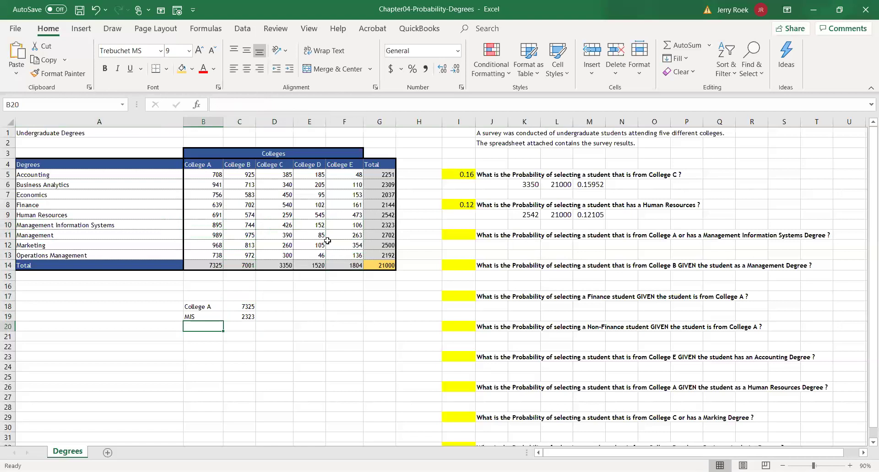
Check the sum of both counts and enter 9648 as their combined total.
{"action": "left_click_drag", "start_coordinate": [248, 305], "coordinate": [248, 320]}
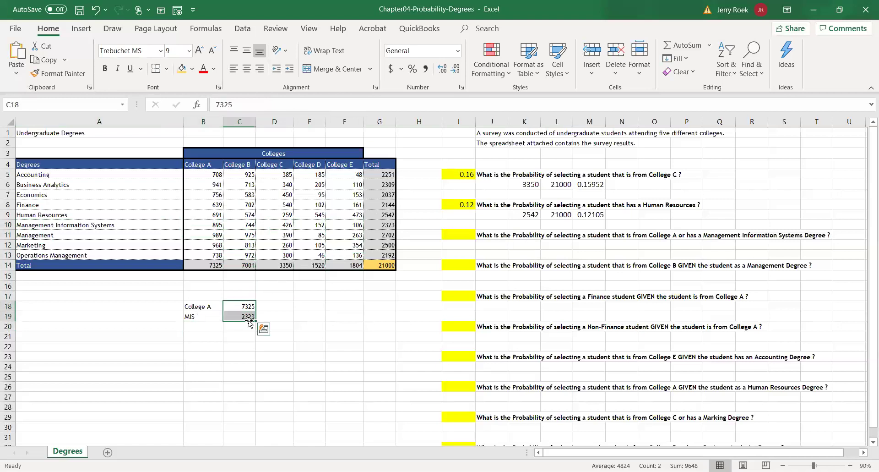
{"action": "left_click", "coordinate": [246, 334]}
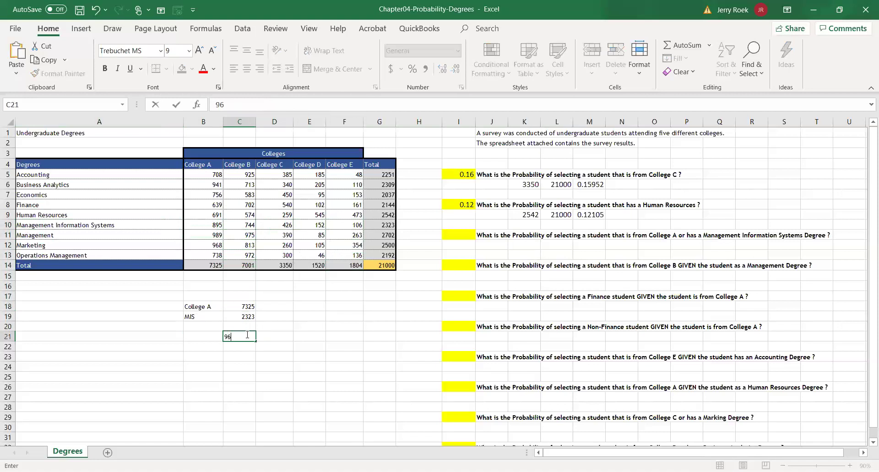
{"action": "type", "text": "48"}
{"action": "key", "text": "Return"}
Shade the College A/MIS overlap count 895 in B10 orange.
{"action": "left_click", "coordinate": [247, 335]}
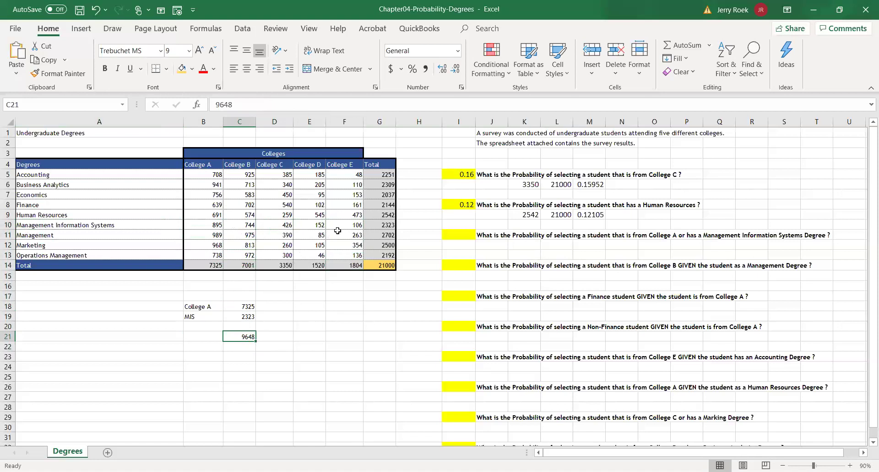
{"action": "left_click", "coordinate": [205, 224]}
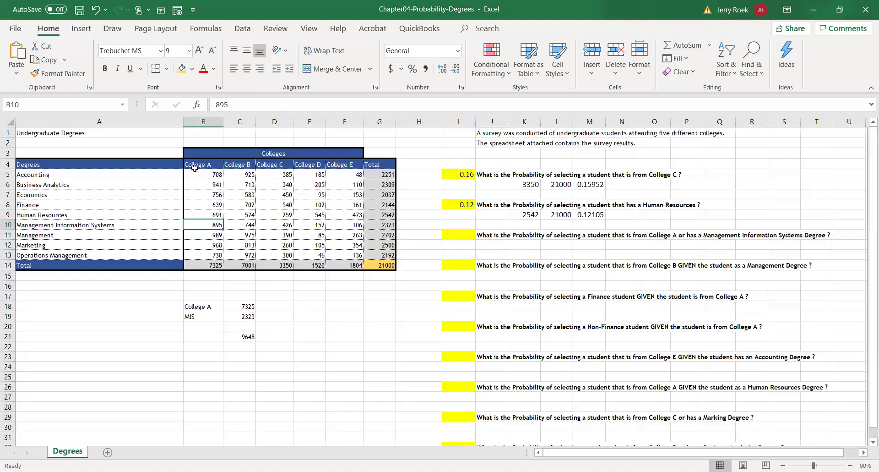
{"action": "left_click", "coordinate": [181, 69]}
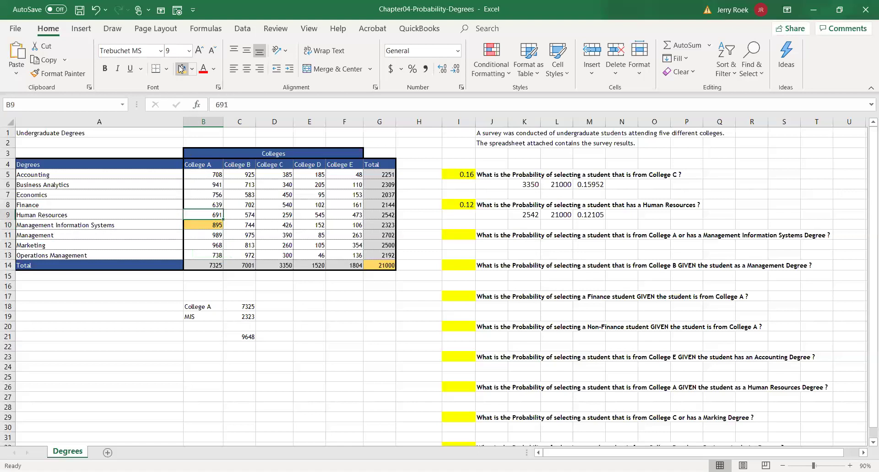
Add a Both row with -895 in B20:C20.
{"action": "key", "text": "Left"}
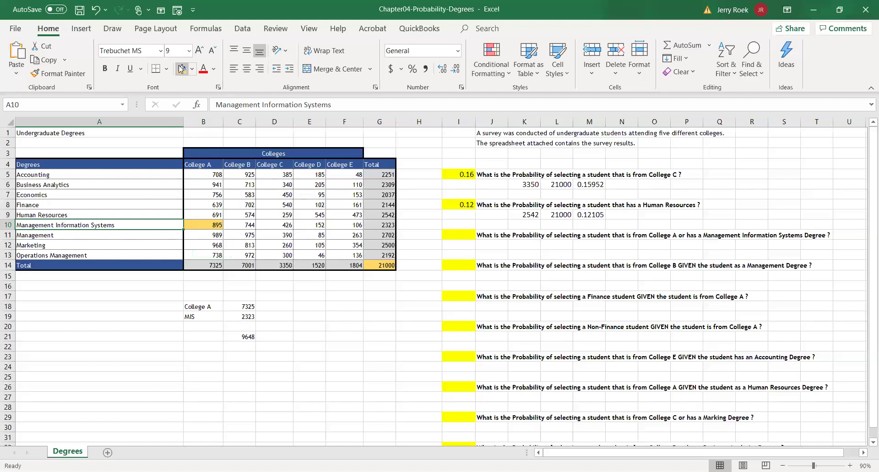
{"action": "key", "text": "Down"}
{"action": "key", "text": "Down"}
{"action": "key", "text": "Down"}
{"action": "key", "text": "Down"}
{"action": "key", "text": "Down"}
{"action": "key", "text": "Down"}
{"action": "key", "text": "Down"}
{"action": "key", "text": "Down"}
{"action": "key", "text": "Down"}
{"action": "key", "text": "Down"}
{"action": "key", "text": "Right"}
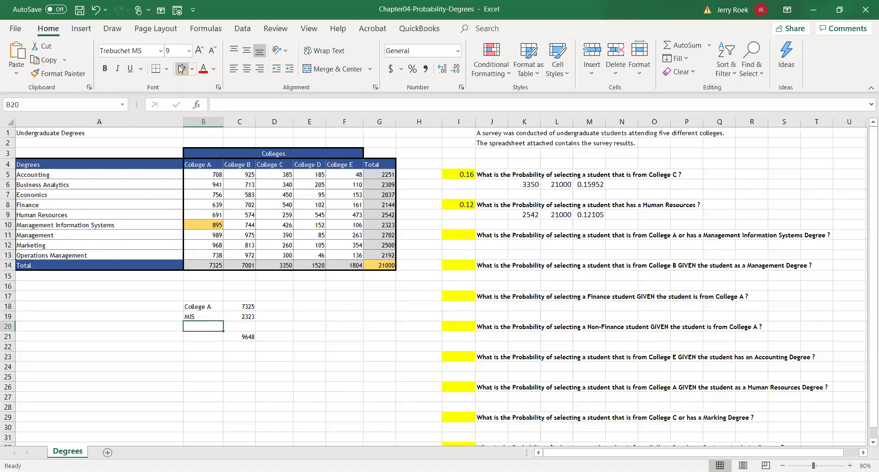
{"action": "key", "text": "Right"}
{"action": "key", "text": "Left"}
{"action": "type", "text": "B"}
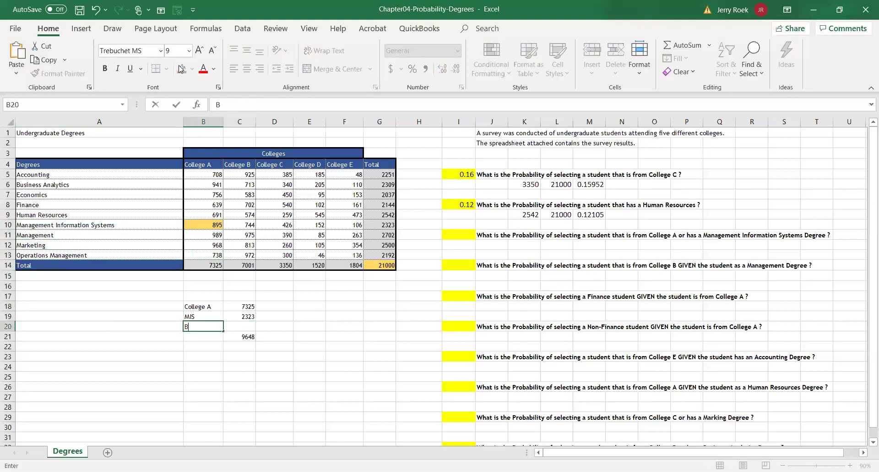
{"action": "type", "text": "oth"}
{"action": "key", "text": "Return"}
{"action": "key", "text": "Up"}
{"action": "key", "text": "Right"}
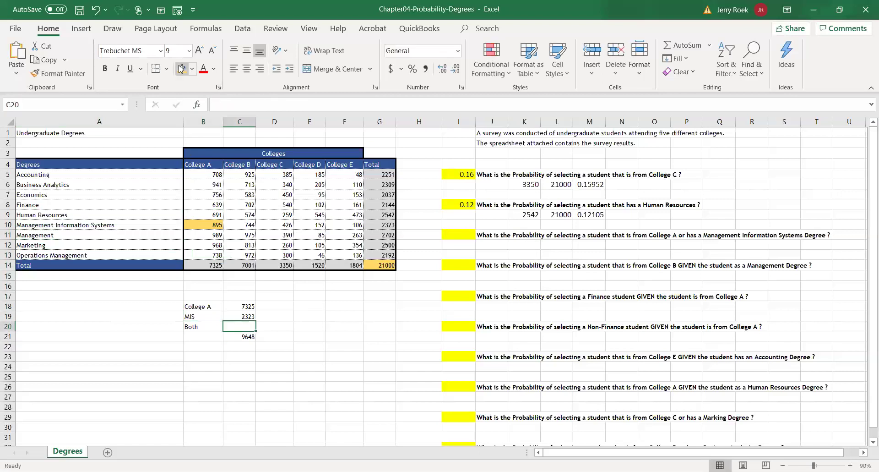
{"action": "type", "text": "-895"}
{"action": "key", "text": "Return"}
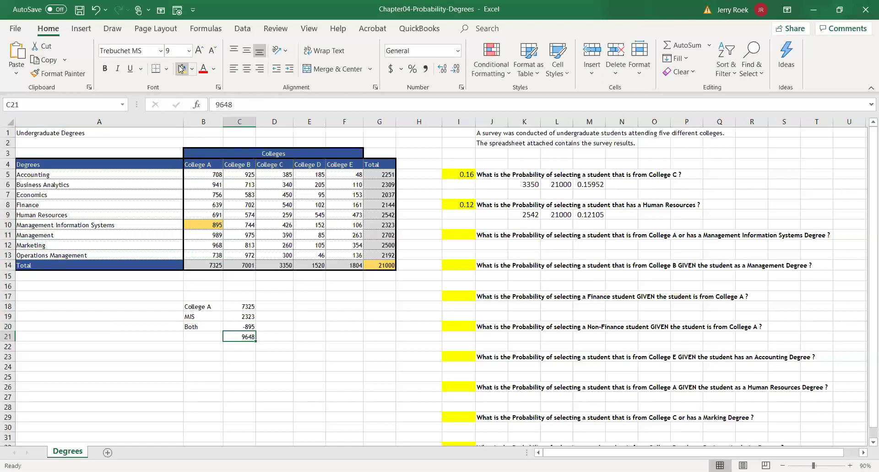
Sum C18:C20 in C21, giving 8753.
{"action": "type", "text": "=sum("}
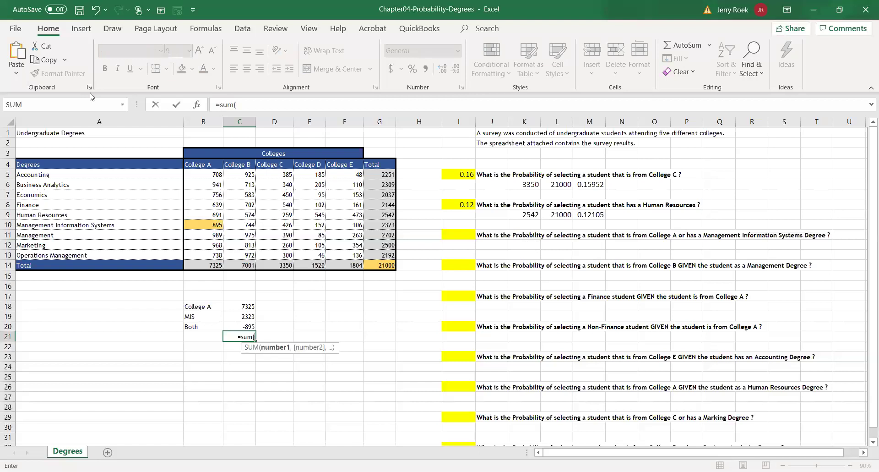
{"action": "left_click", "coordinate": [233, 305]}
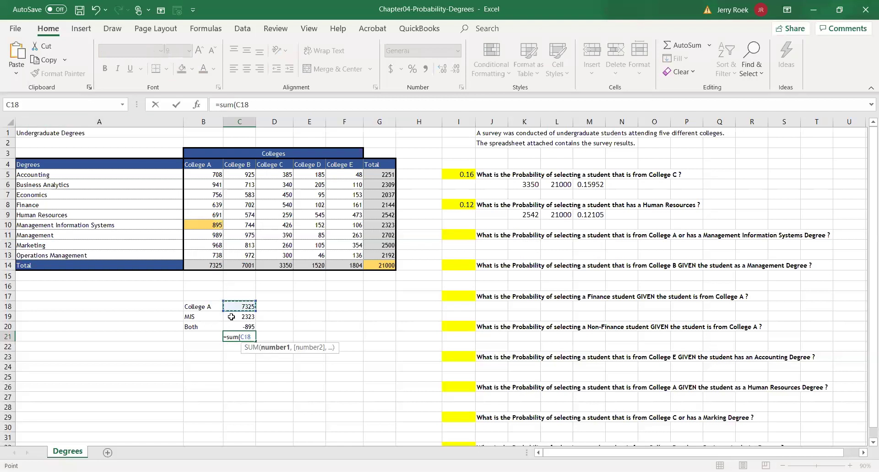
{"action": "left_click_drag", "start_coordinate": [231, 317], "coordinate": [231, 323]}
{"action": "key", "text": "Return"}
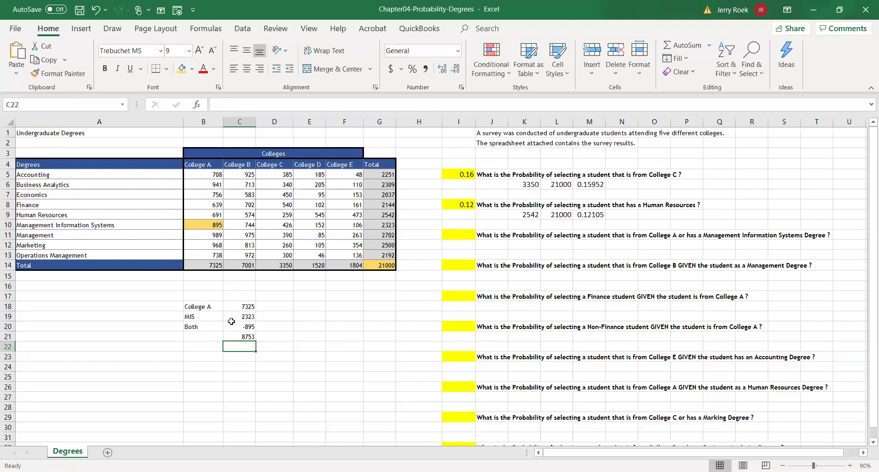
Divide C21 by the G14 grand total in C22 to get 0.4168095.
{"action": "type", "text": "="}
{"action": "left_click", "coordinate": [237, 336]}
{"action": "type", "text": "/"}
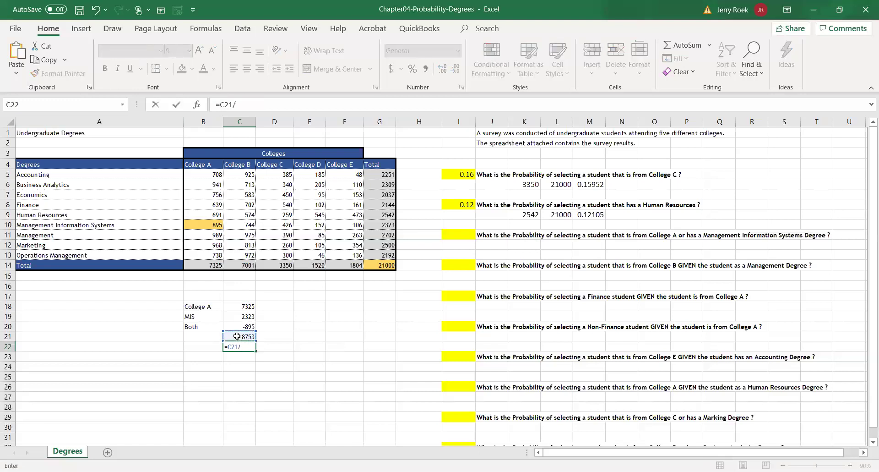
{"action": "left_click", "coordinate": [374, 266]}
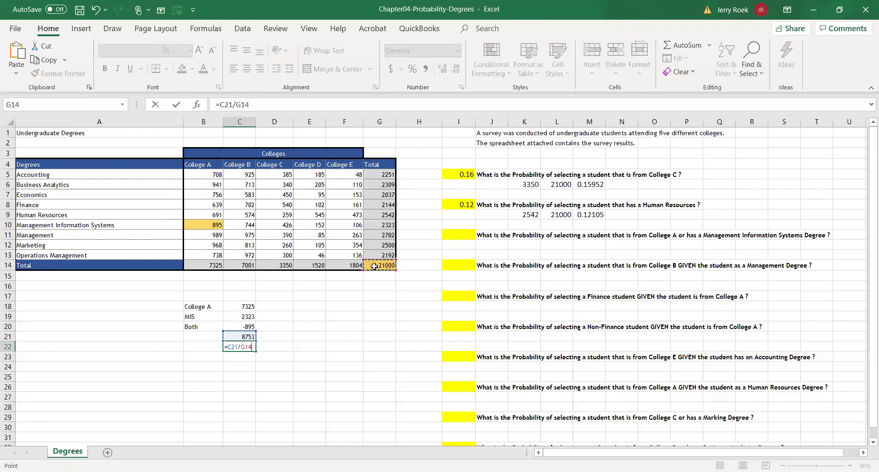
{"action": "key", "text": "Return"}
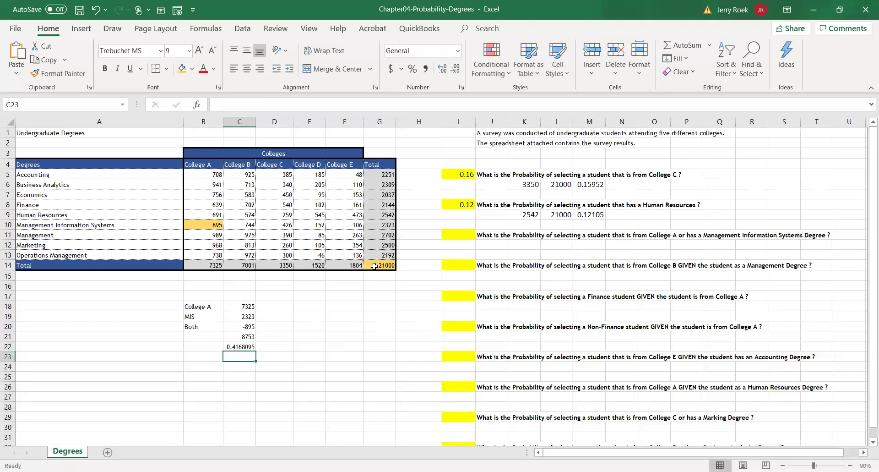
{"action": "left_click", "coordinate": [464, 237]}
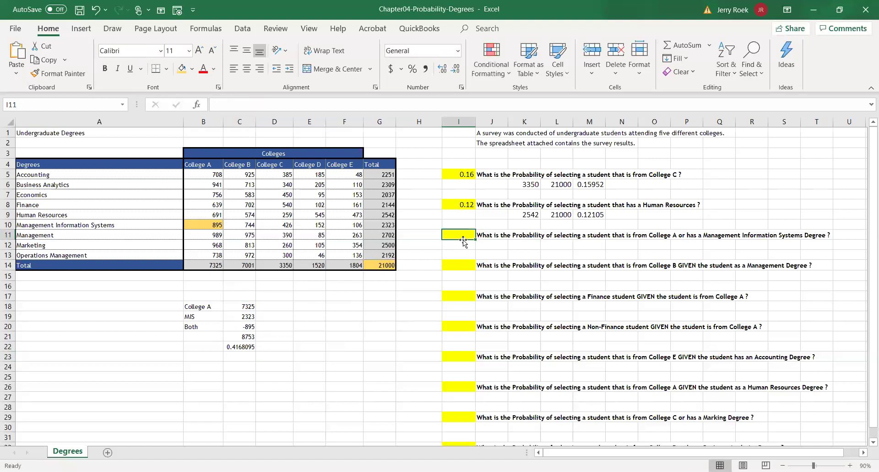
Enter =C22 in I11 so the College A or MIS answer shows 0.42.
{"action": "type", "text": "=C22"}
{"action": "key", "text": "Left"}
{"action": "key", "text": "Left"}
{"action": "key", "text": "Left"}
{"action": "key", "text": "Left"}
{"action": "key", "text": "Left"}
{"action": "key", "text": "Left"}
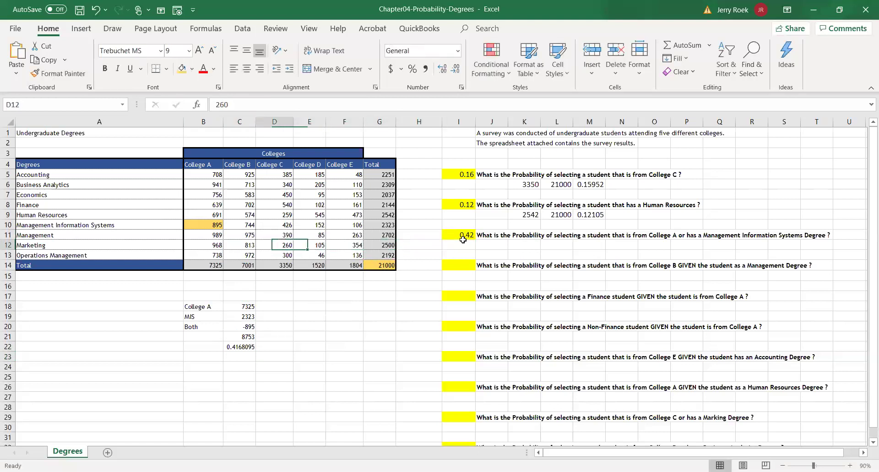
{"action": "key", "text": "Left"}
{"action": "key", "text": "Up"}
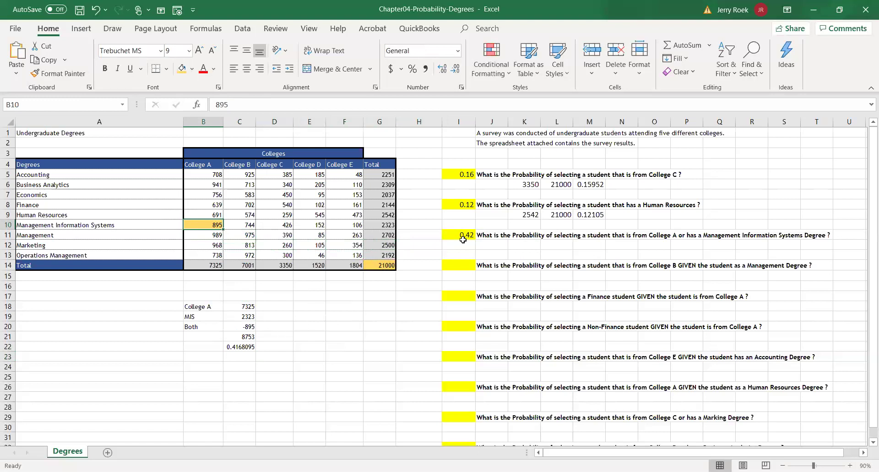
Clear the helper calculations in B17:C23 and remove B10's orange fill.
{"action": "left_click_drag", "start_coordinate": [210, 295], "coordinate": [242, 352]}
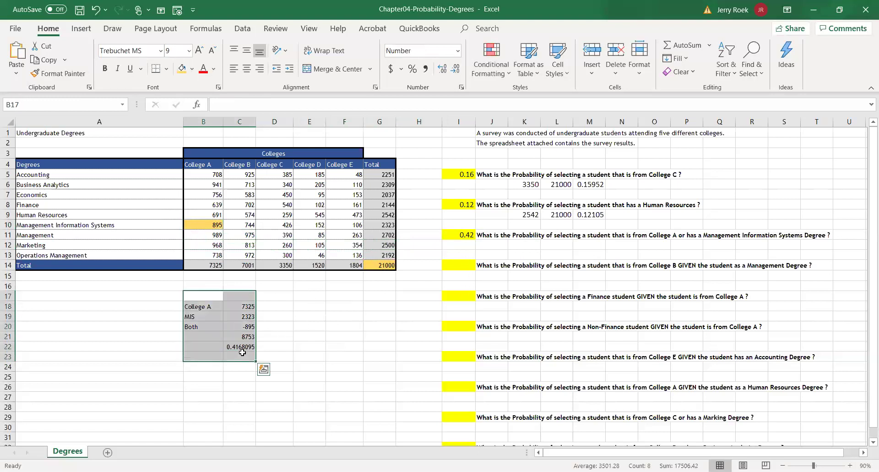
{"action": "key", "text": "Delete"}
{"action": "left_click", "coordinate": [206, 226]}
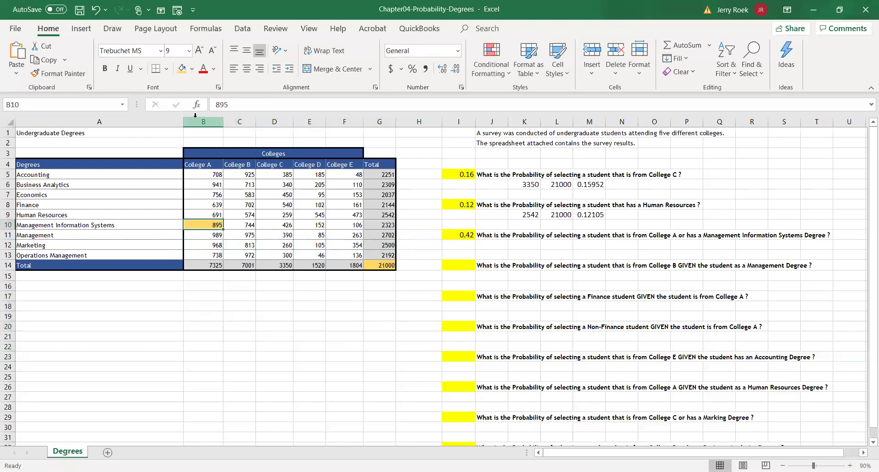
{"action": "left_click", "coordinate": [192, 71]}
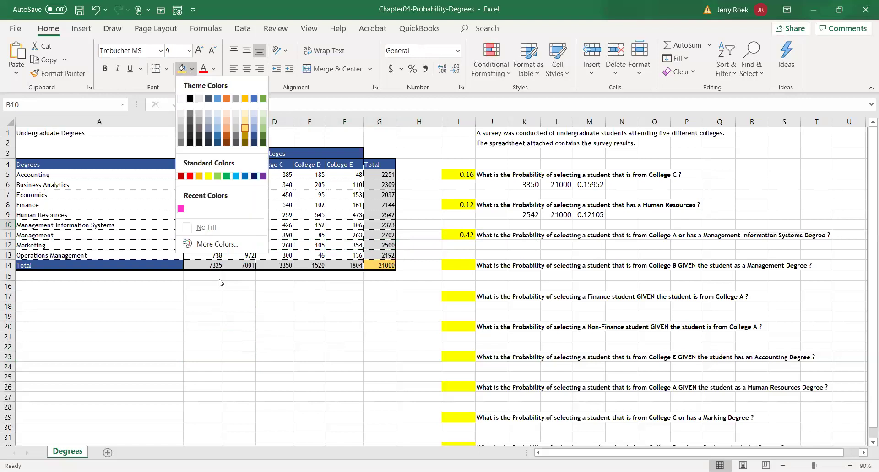
{"action": "key", "text": "Escape"}
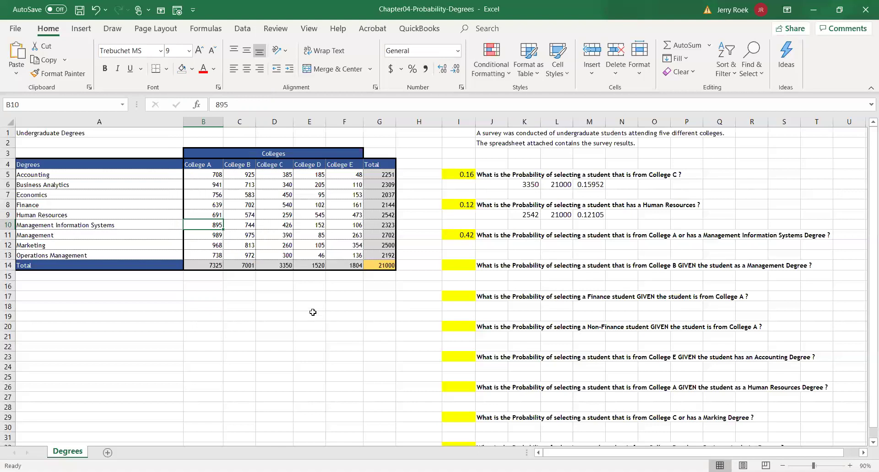
Add a Management helper label with its total 2702 below the table.
{"action": "left_click", "coordinate": [376, 235]}
{"action": "left_click", "coordinate": [238, 294]}
{"action": "key", "text": "Left"}
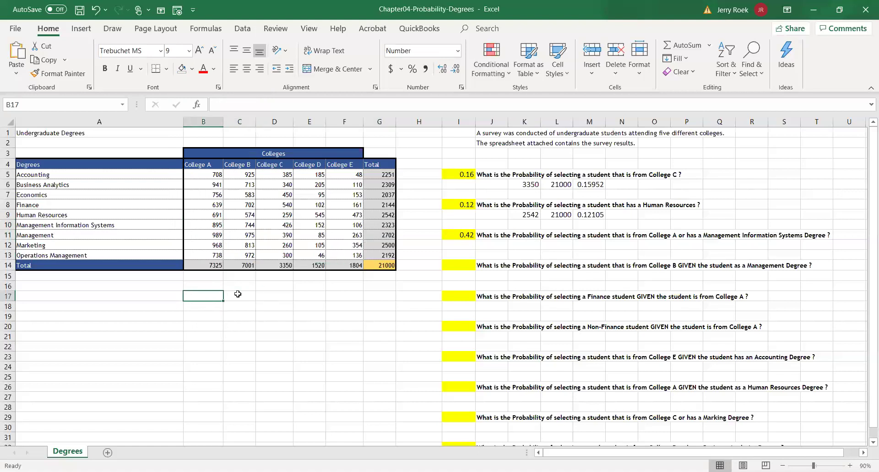
{"action": "type", "text": "Managemen"}
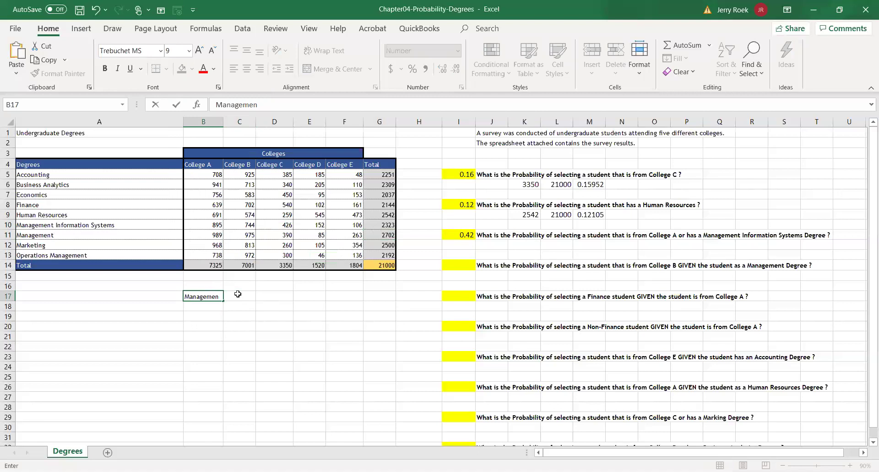
{"action": "type", "text": "t"}
{"action": "key", "text": "Return"}
{"action": "left_click", "coordinate": [237, 293]}
{"action": "type", "text": "2702"}
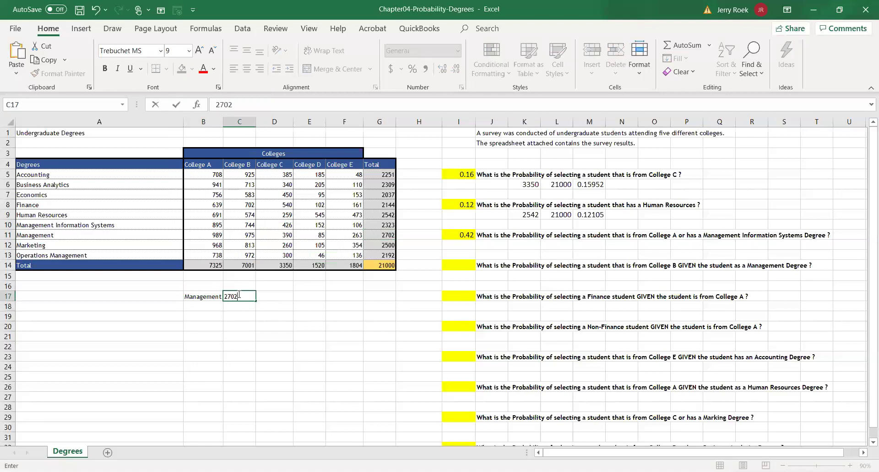
{"action": "key", "text": "Return"}
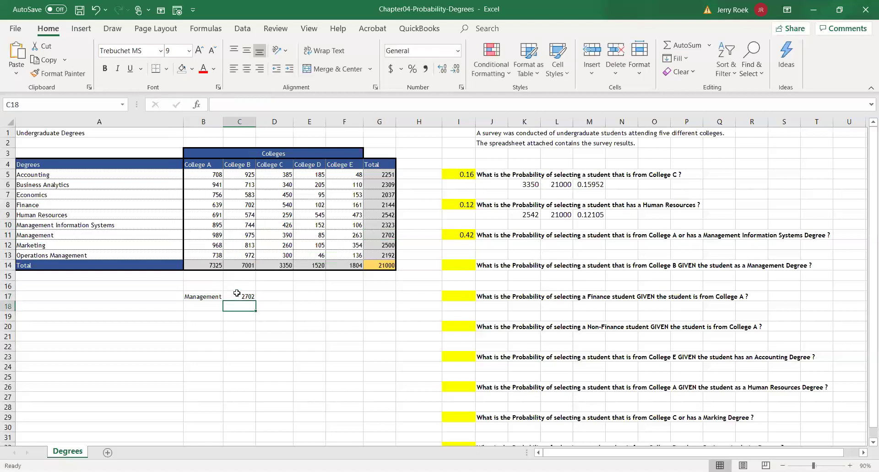
Shade the Management row of the table orange.
{"action": "left_click_drag", "start_coordinate": [142, 236], "coordinate": [384, 233]}
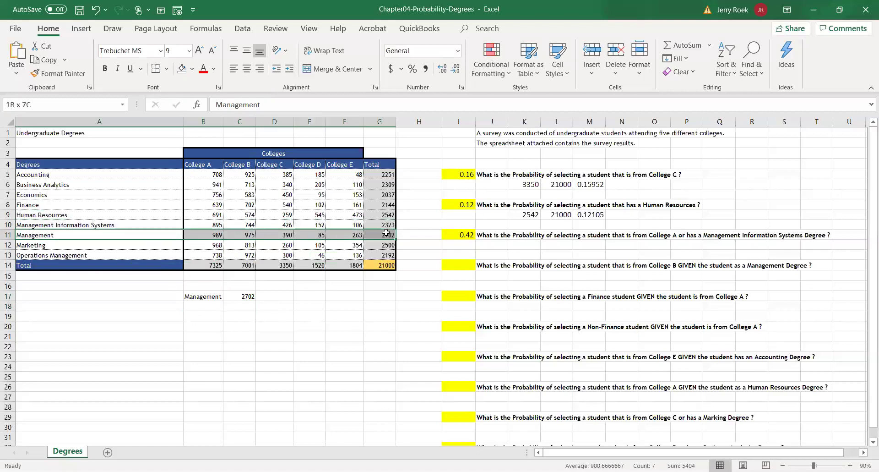
{"action": "left_click", "coordinate": [192, 69]}
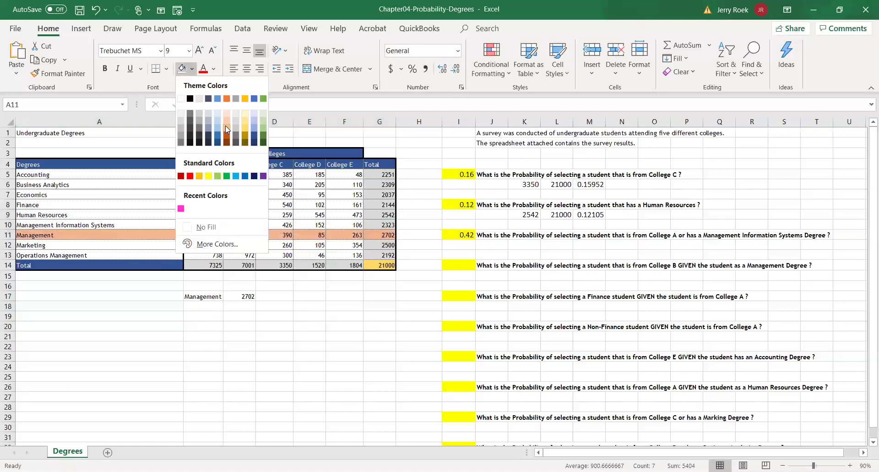
{"action": "left_click", "coordinate": [227, 130]}
Enter a College B helper label with its Management count 975.
{"action": "left_click", "coordinate": [198, 307]}
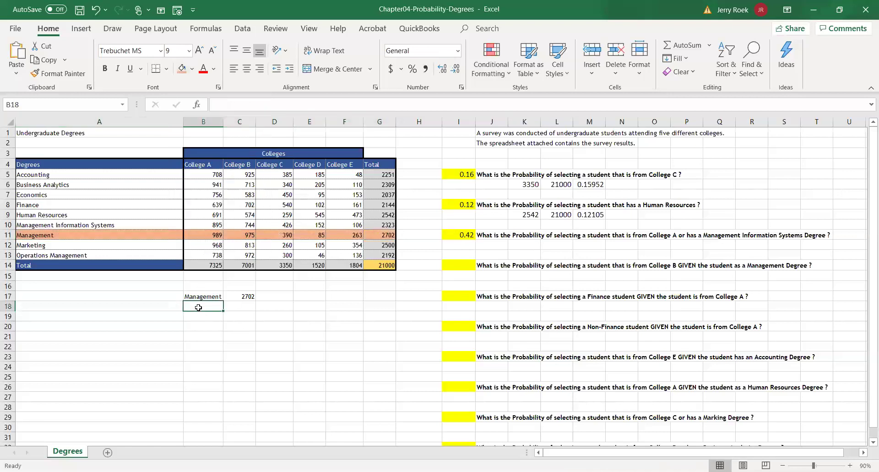
{"action": "left_click", "coordinate": [239, 305]}
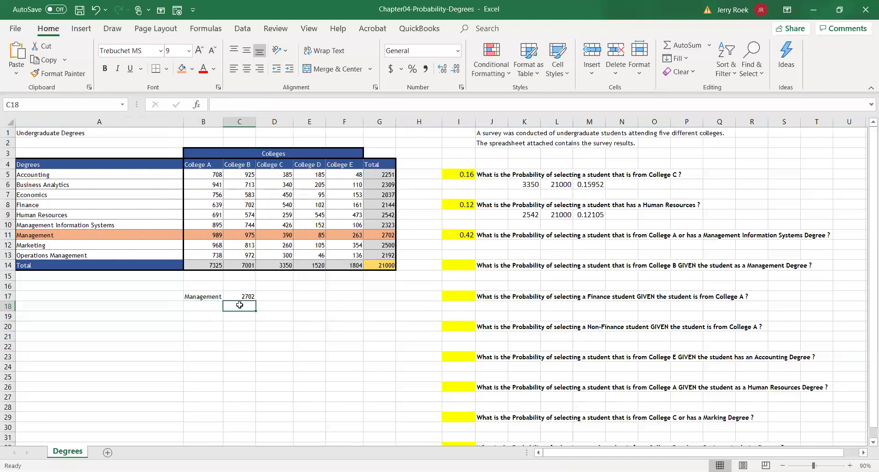
{"action": "type", "text": "975"}
{"action": "key", "text": "ctrl+Return"}
{"action": "key", "text": "Left"}
{"action": "type", "text": "C"}
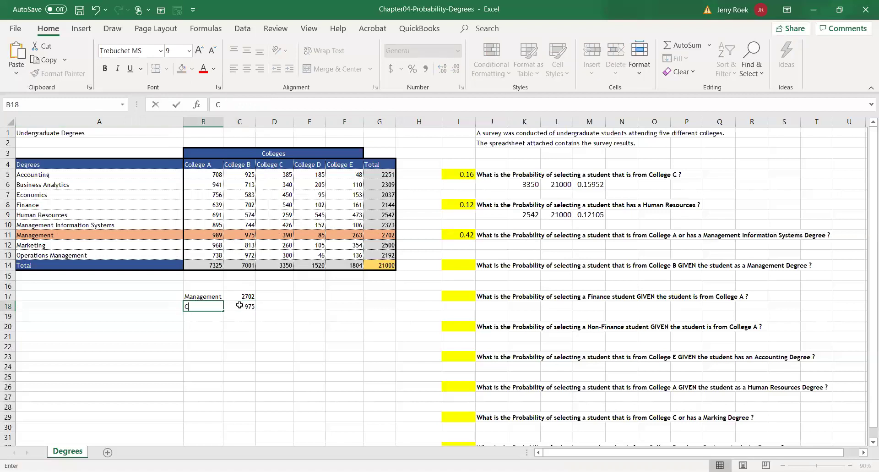
{"action": "type", "text": "ollege b"}
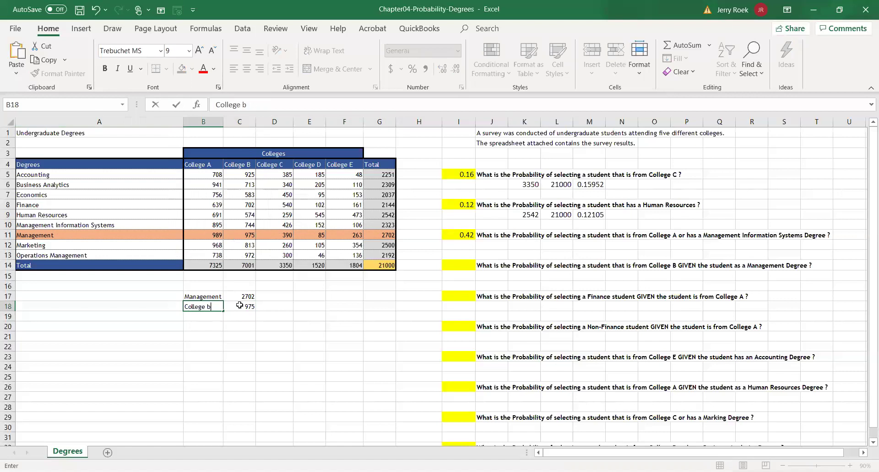
{"action": "key", "text": "Return"}
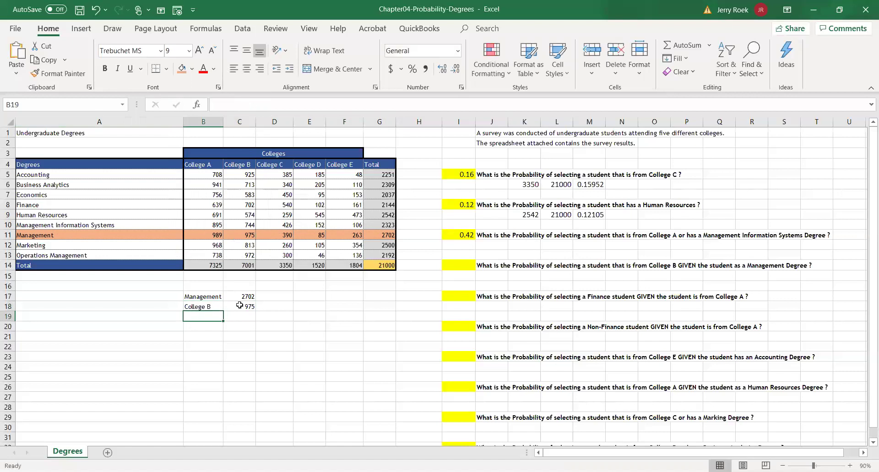
Compute =975/2702 in D19 and link the I14 answer to it with =D19.
{"action": "key", "text": "Right"}
{"action": "key", "text": "Right"}
{"action": "type", "text": "=97"}
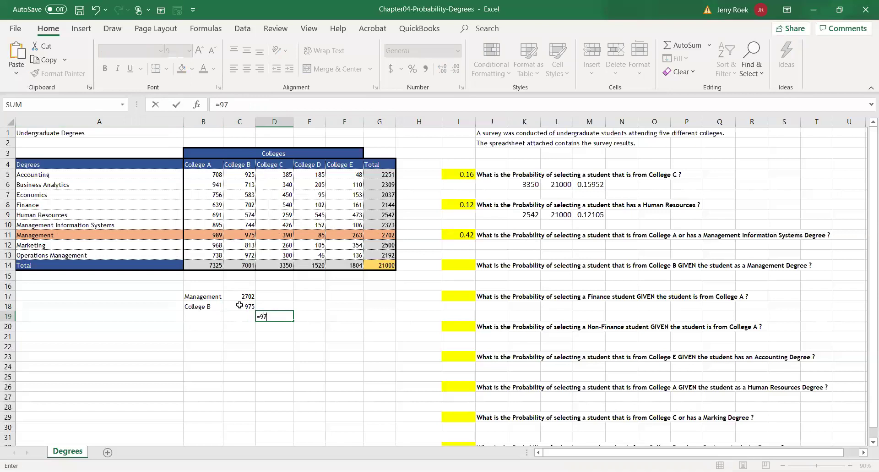
{"action": "type", "text": "5/2702"}
{"action": "key", "text": "Return"}
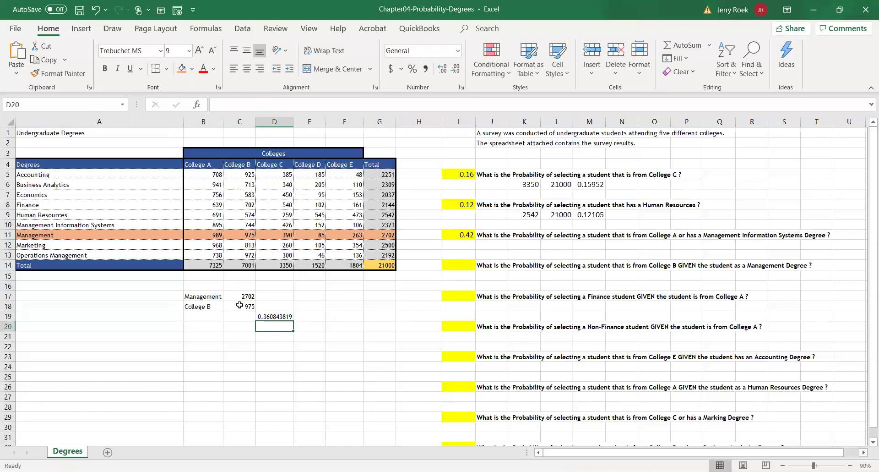
{"action": "key", "text": "Up"}
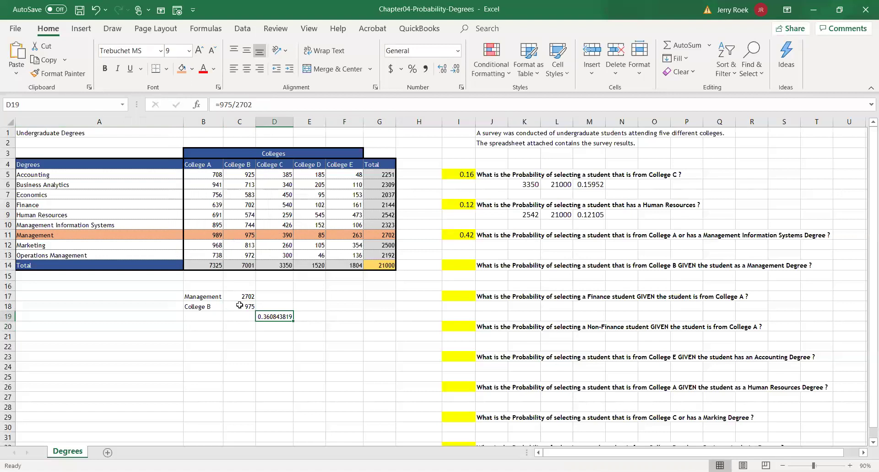
{"action": "left_click", "coordinate": [450, 264]}
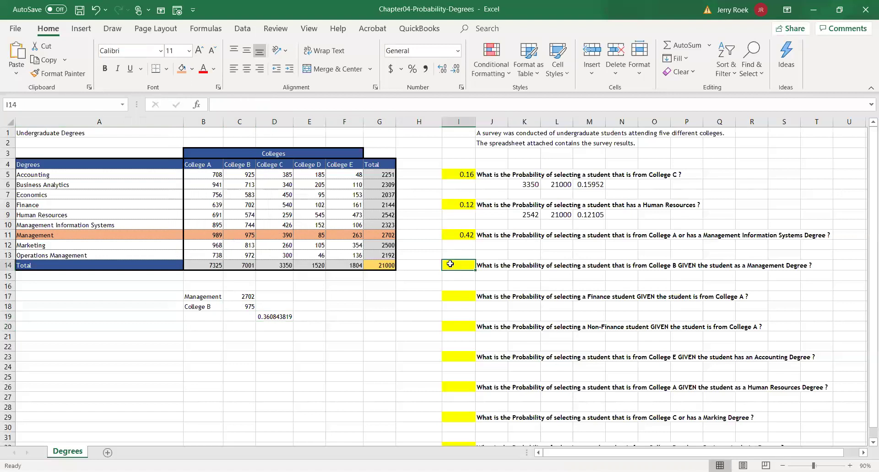
{"action": "type", "text": "=D19"}
{"action": "key", "text": "Return"}
Check the Management row counts, including College B's 975 and the G11 total formula.
{"action": "key", "text": "Up"}
{"action": "key", "text": "Up"}
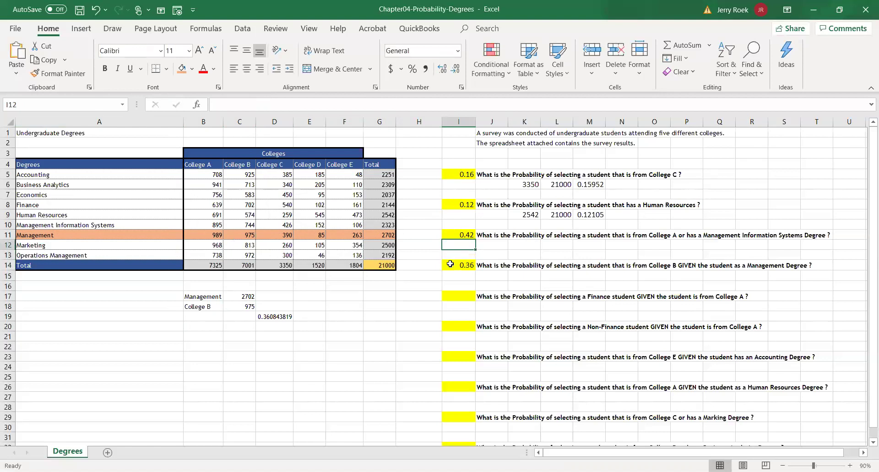
{"action": "key", "text": "Up"}
{"action": "key", "text": "Left"}
{"action": "key", "text": "Left"}
{"action": "key", "text": "Left"}
{"action": "key", "text": "Left"}
{"action": "key", "text": "Left"}
{"action": "key", "text": "Left"}
{"action": "key", "text": "Left"}
{"action": "key", "text": "Left"}
{"action": "key", "text": "Right"}
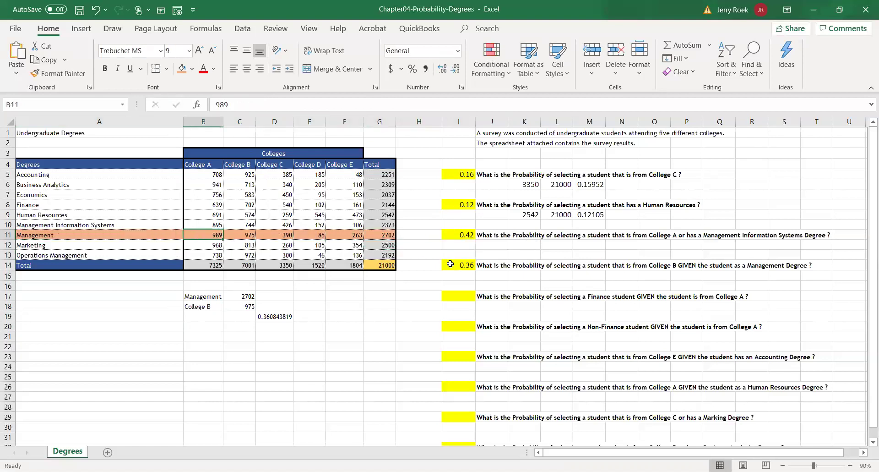
{"action": "key", "text": "Right"}
{"action": "key", "text": "Right"}
{"action": "key", "text": "Right"}
{"action": "key", "text": "Right"}
{"action": "key", "text": "Right"}
{"action": "key", "text": "Left"}
{"action": "key", "text": "Left"}
{"action": "key", "text": "Left"}
{"action": "key", "text": "Left"}
{"action": "key", "text": "Left"}
{"action": "key", "text": "Right"}
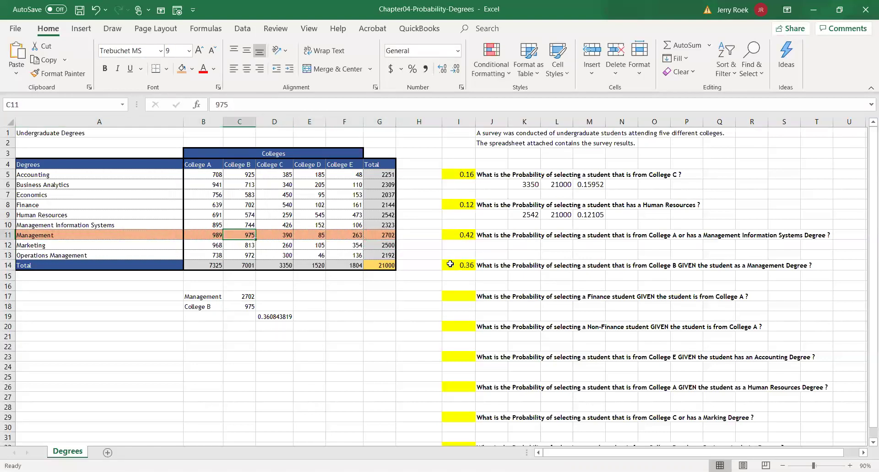
{"action": "key", "text": "Right"}
{"action": "key", "text": "Right"}
{"action": "key", "text": "Right"}
{"action": "key", "text": "Right"}
{"action": "key", "text": "Right"}
{"action": "key", "text": "Right"}
{"action": "key", "text": "Left"}
{"action": "key", "text": "Left"}
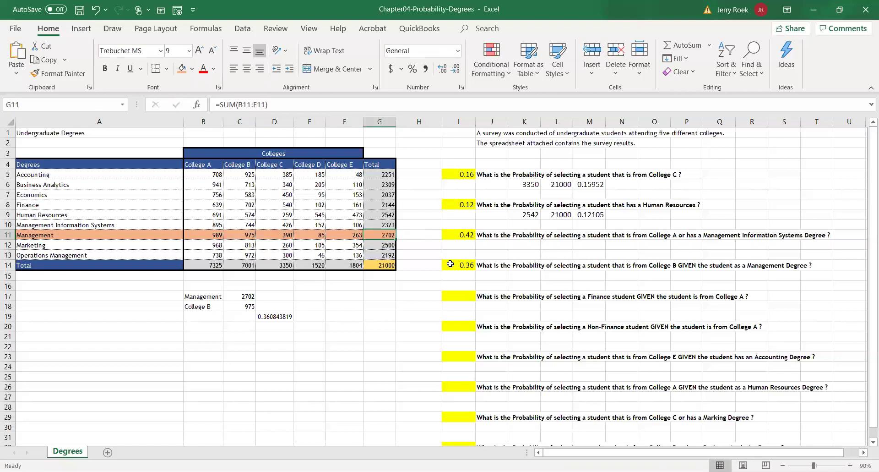
{"action": "key", "text": "Left"}
{"action": "key", "text": "Left"}
{"action": "key", "text": "Left"}
{"action": "key", "text": "Left"}
{"action": "key", "text": "Left"}
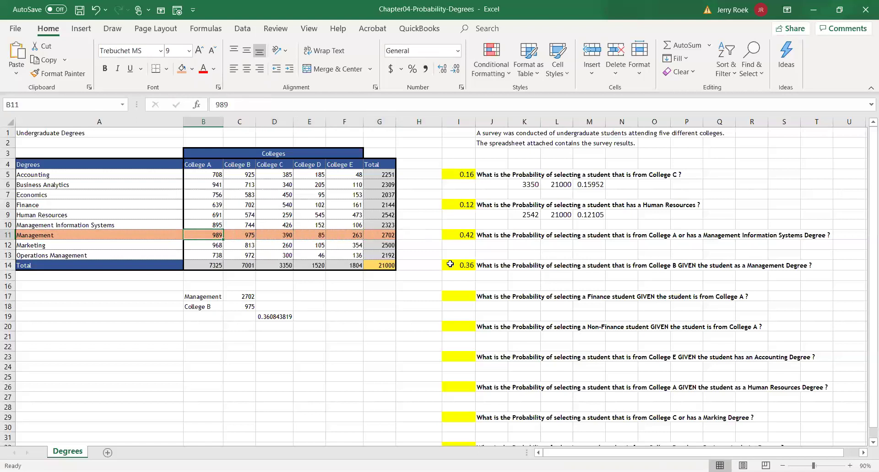
{"action": "key", "text": "Right"}
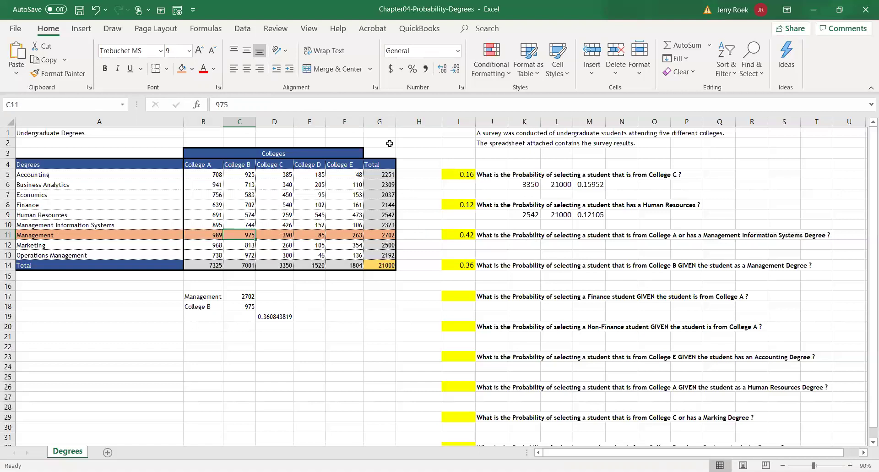
Undo the answer, ratio, helper entries and the Management row's orange shading.
{"action": "left_click", "coordinate": [97, 9]}
{"action": "left_click", "coordinate": [96, 9]}
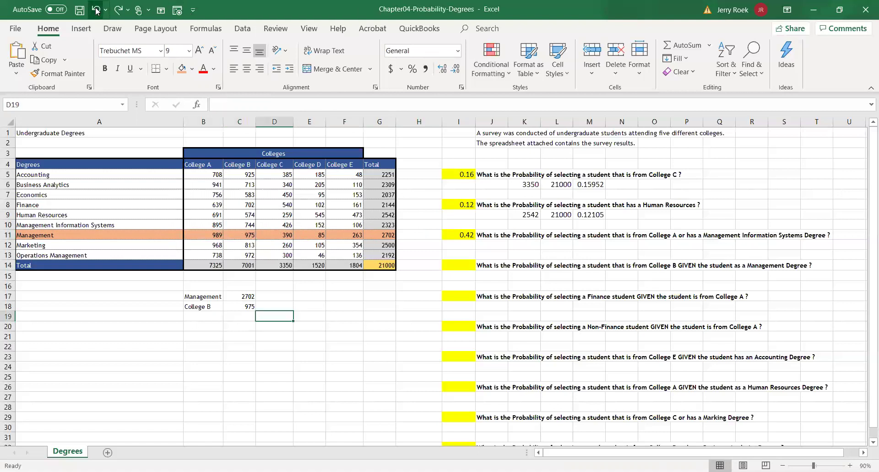
{"action": "left_click", "coordinate": [96, 10]}
{"action": "left_click", "coordinate": [96, 10]}
{"action": "left_click", "coordinate": [96, 10]}
{"action": "left_click", "coordinate": [96, 10]}
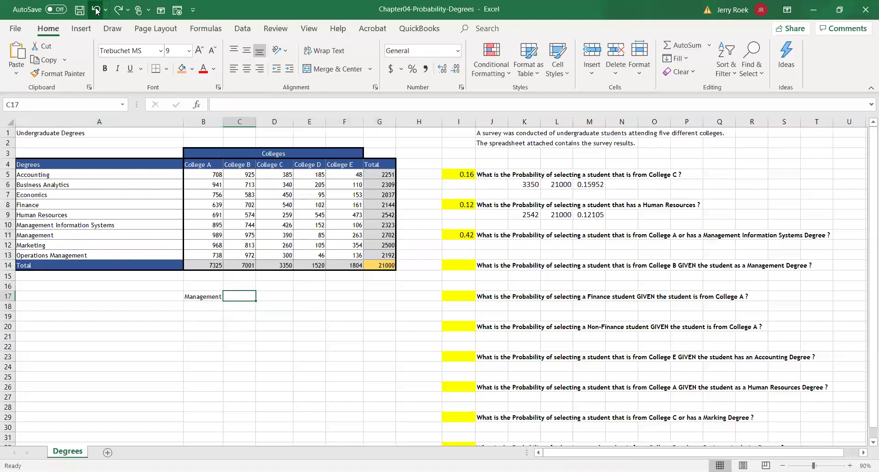
{"action": "left_click", "coordinate": [96, 10]}
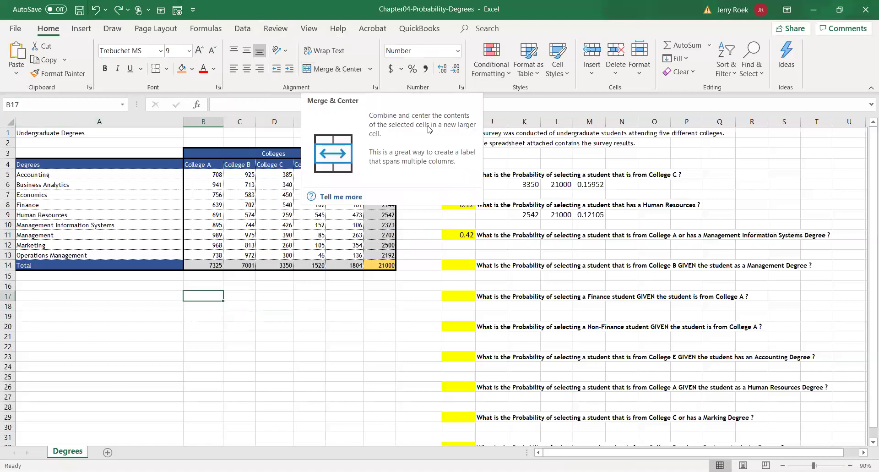
Enter =C11/G11 in I14 for the College B given Management answer.
{"action": "left_click", "coordinate": [452, 261]}
{"action": "type", "text": "=C11/G11"}
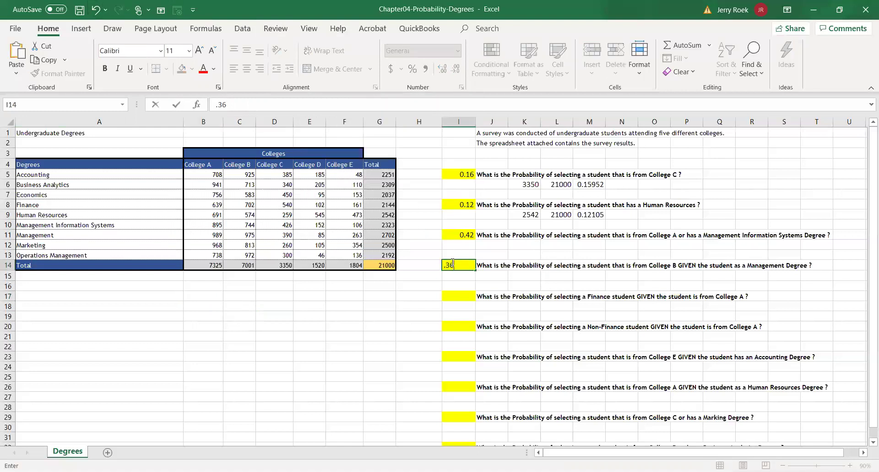
{"action": "key", "text": "Return"}
{"action": "key", "text": "Down"}
{"action": "key", "text": "Down"}
{"action": "key", "text": "Left"}
{"action": "key", "text": "Left"}
{"action": "key", "text": "Left"}
{"action": "key", "text": "Left"}
{"action": "key", "text": "Left"}
{"action": "key", "text": "Left"}
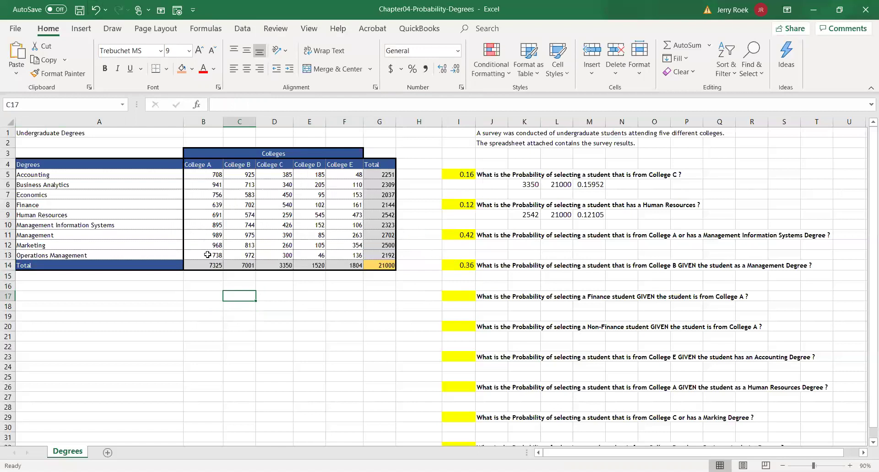
Shade College A's total orange and note College A 7325 in the helper cells.
{"action": "left_click", "coordinate": [209, 265]}
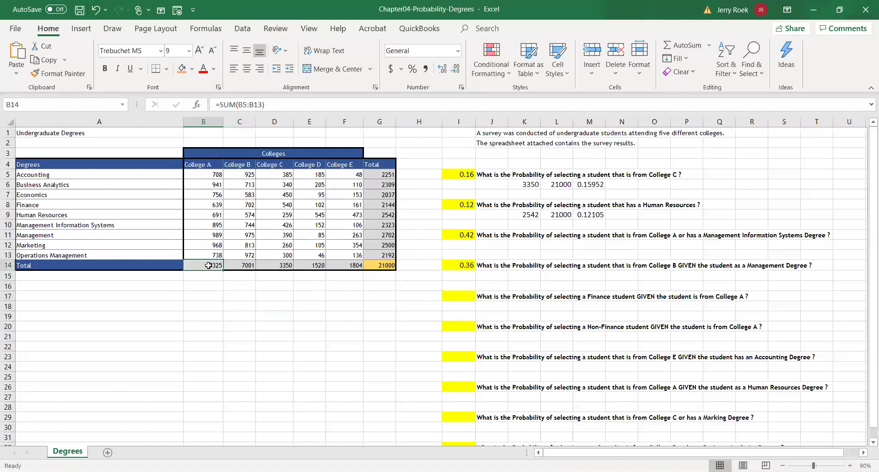
{"action": "left_click", "coordinate": [182, 69]}
{"action": "left_click", "coordinate": [205, 295]}
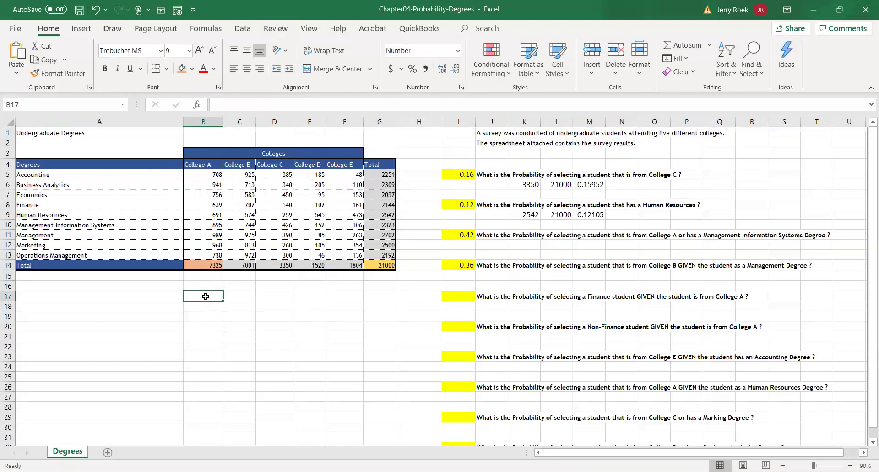
{"action": "type", "text": "College"}
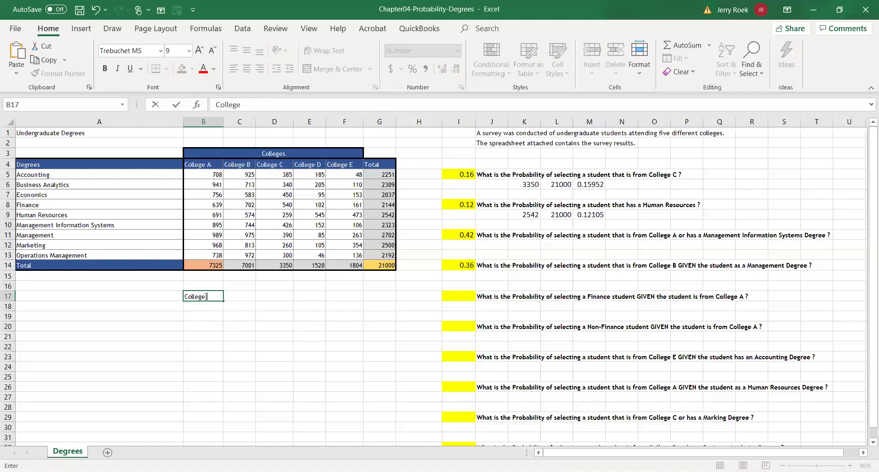
{"action": "key", "text": "Return"}
{"action": "double_click", "coordinate": [207, 296]}
{"action": "type", "text": "A"}
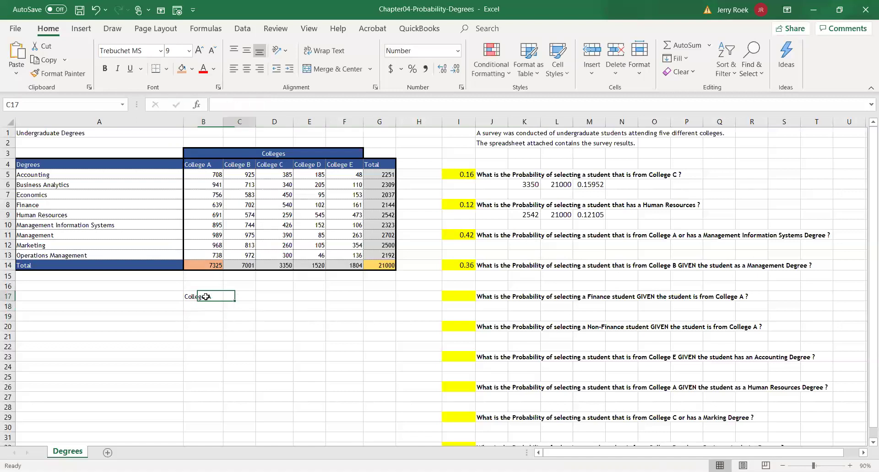
{"action": "key", "text": "Tab"}
{"action": "type", "text": "7325"}
{"action": "key", "text": "Return"}
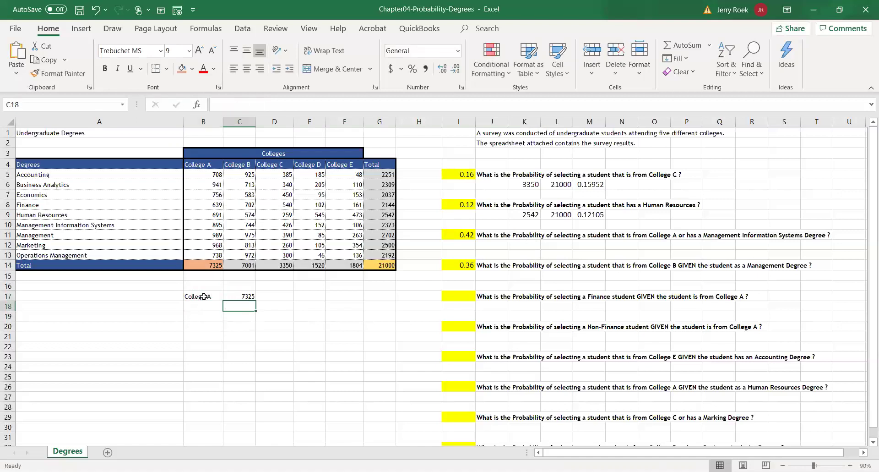
Shade College A's counts orange, add a Finance 639 helper entry and compute =639/7325.
{"action": "left_click_drag", "start_coordinate": [209, 174], "coordinate": [209, 266]}
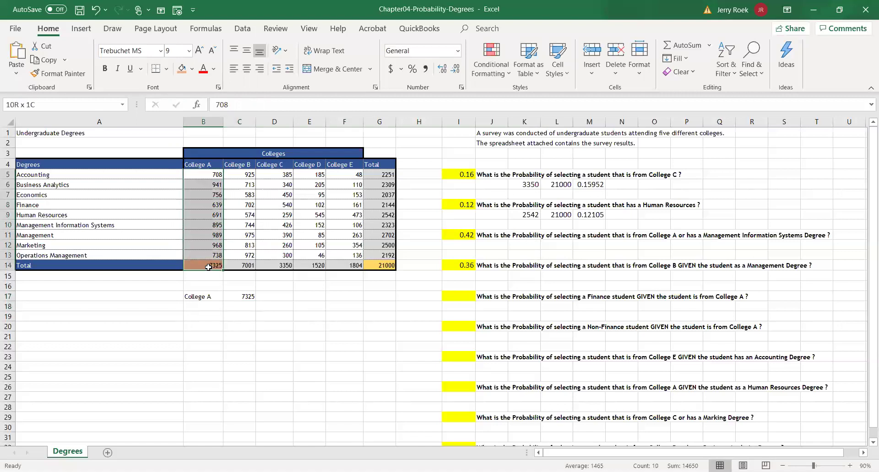
{"action": "left_click", "coordinate": [182, 70]}
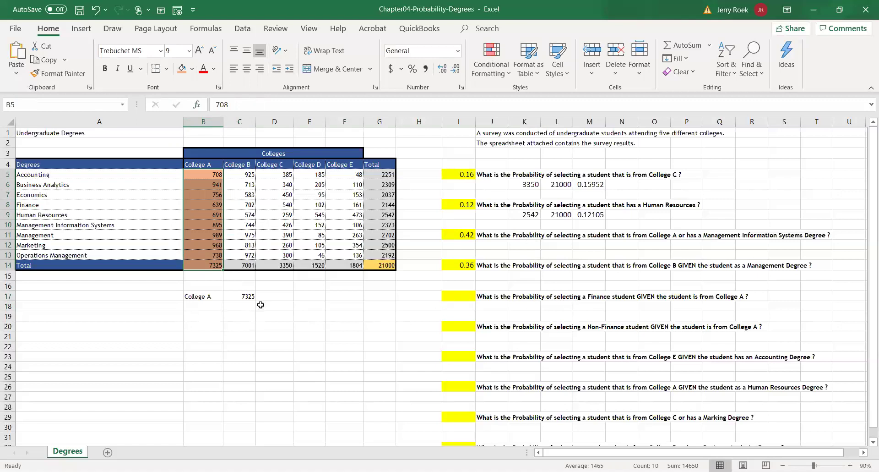
{"action": "left_click", "coordinate": [200, 307]}
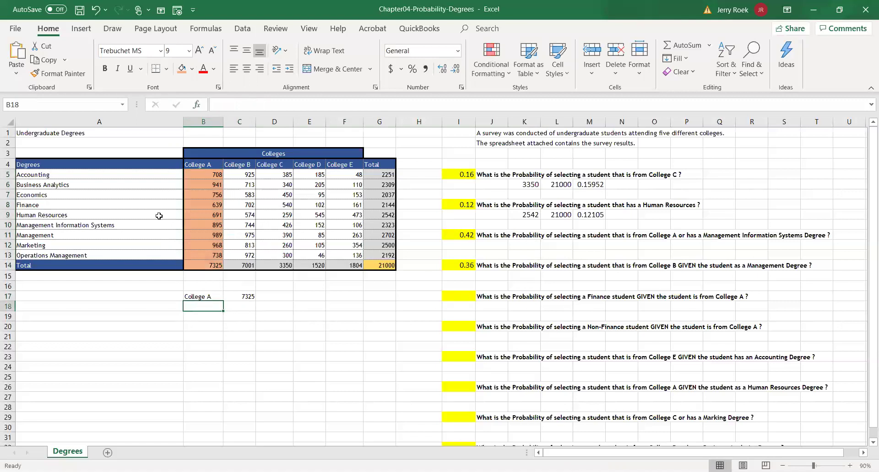
{"action": "type", "text": "F"}
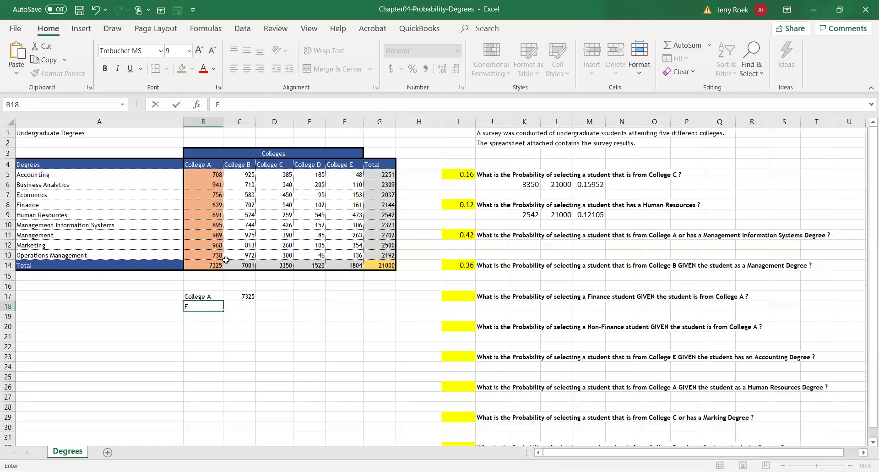
{"action": "type", "text": "inance"}
{"action": "key", "text": "Return"}
{"action": "key", "text": "Up"}
{"action": "key", "text": "Right"}
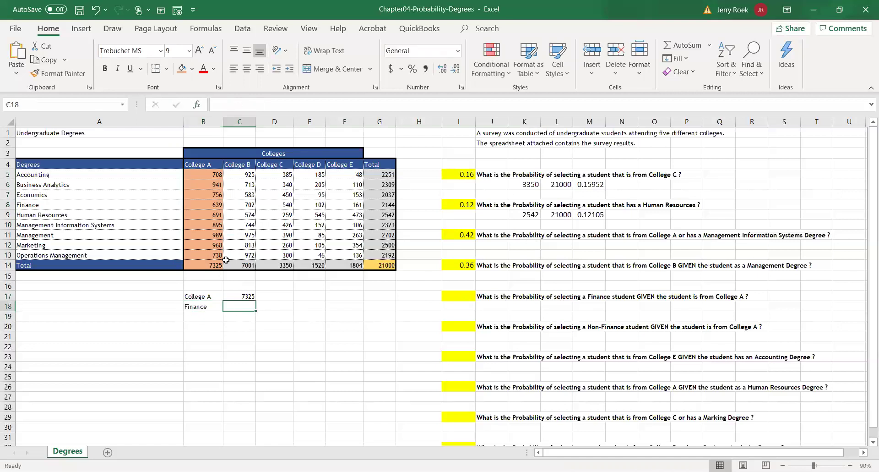
{"action": "type", "text": "639"}
{"action": "key", "text": "Return"}
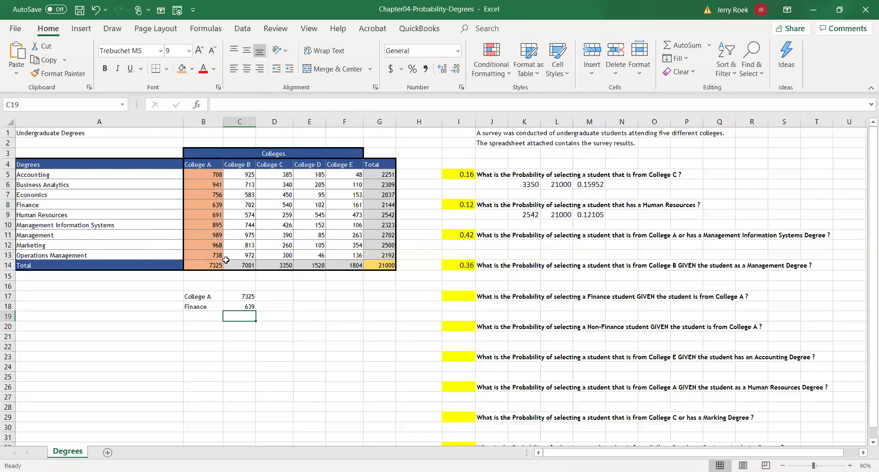
{"action": "type", "text": "=639"}
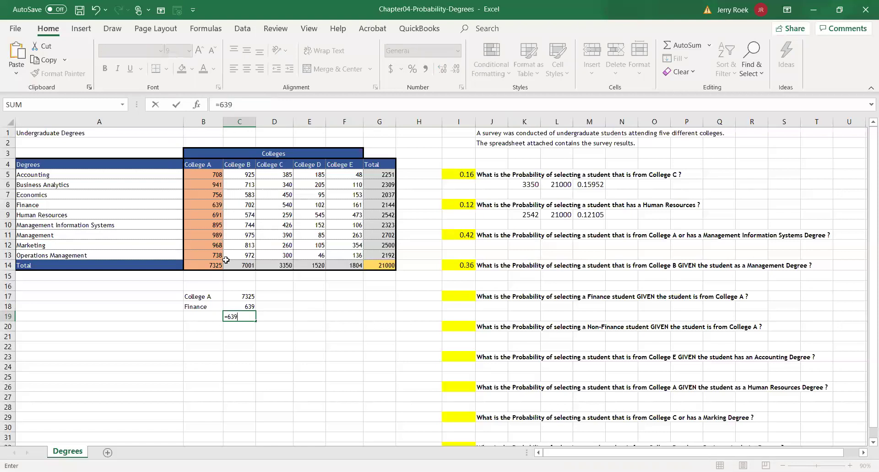
{"action": "type", "text": "/7325"}
{"action": "key", "text": "Return"}
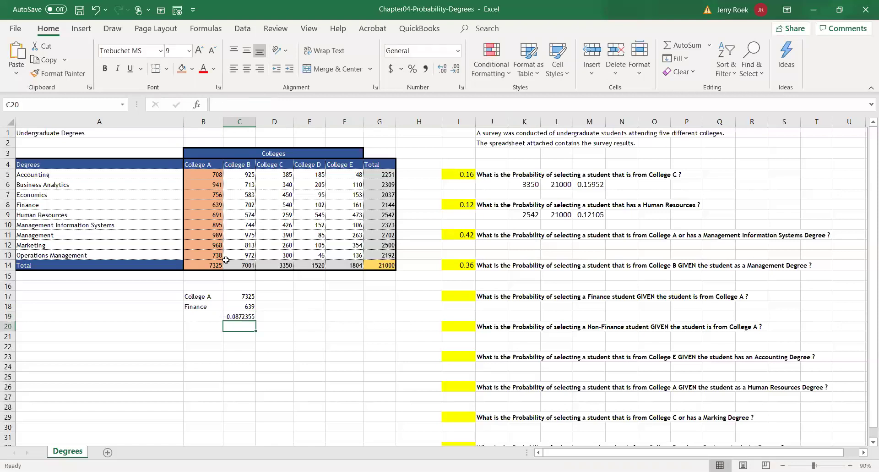
Link the Finance given College A answer to the helper ratio with =C19, showing 0.09.
{"action": "left_click", "coordinate": [459, 292]}
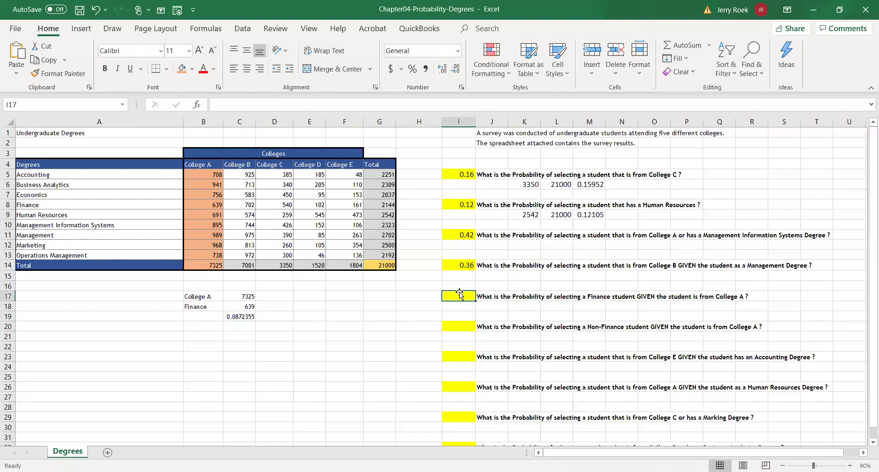
{"action": "type", "text": "=C19"}
{"action": "key", "text": "Return"}
{"action": "key", "text": "Left"}
{"action": "key", "text": "Left"}
{"action": "key", "text": "Left"}
{"action": "key", "text": "Left"}
{"action": "key", "text": "Left"}
{"action": "key", "text": "Left"}
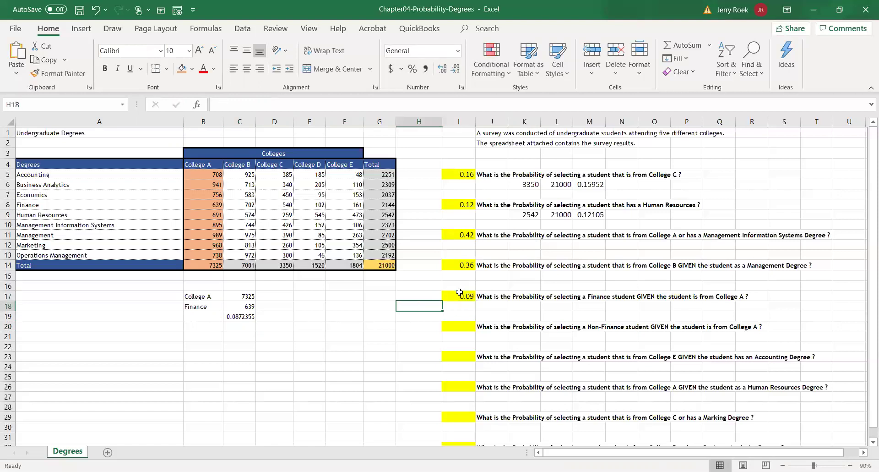
{"action": "key", "text": "Down"}
{"action": "key", "text": "Down"}
{"action": "key", "text": "Left"}
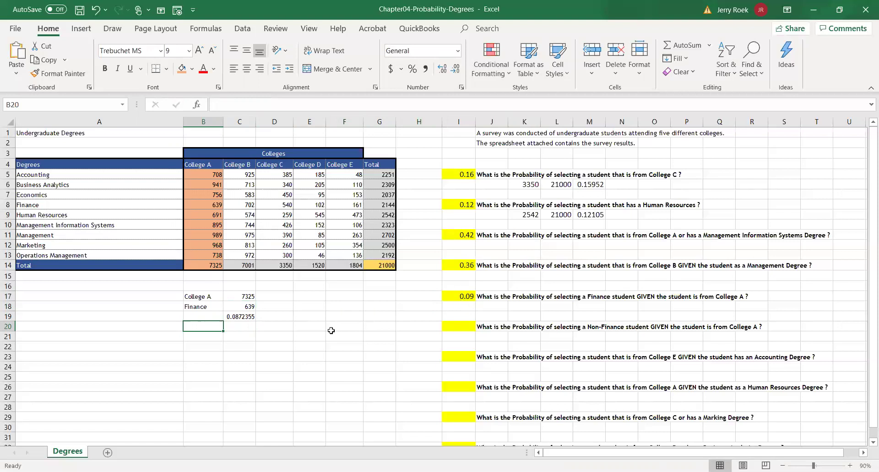
{"action": "left_click", "coordinate": [457, 295]}
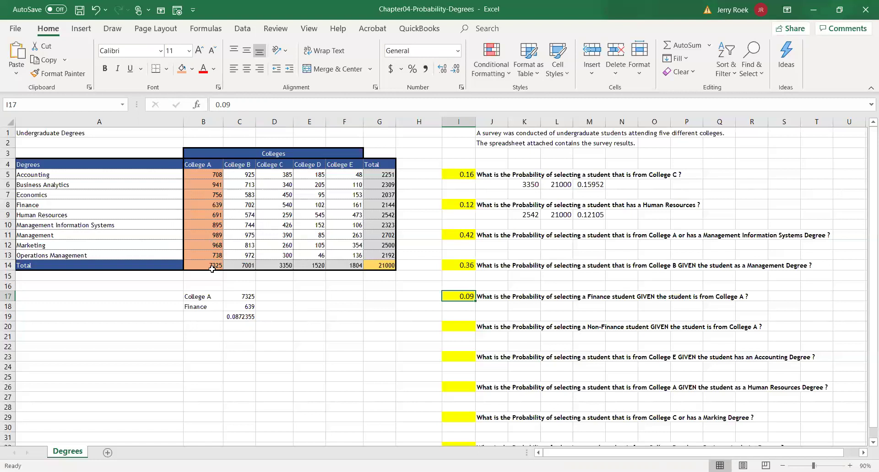
Enter 0.91 for Non-Finance given College A and check both answers sum to 1.
{"action": "key", "text": "Down"}
{"action": "key", "text": "Down"}
{"action": "key", "text": "Down"}
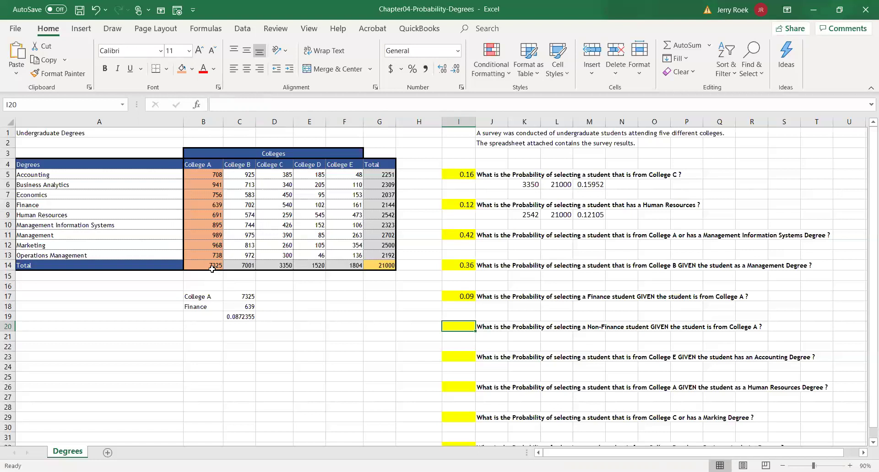
{"action": "type", "text": "0.91"}
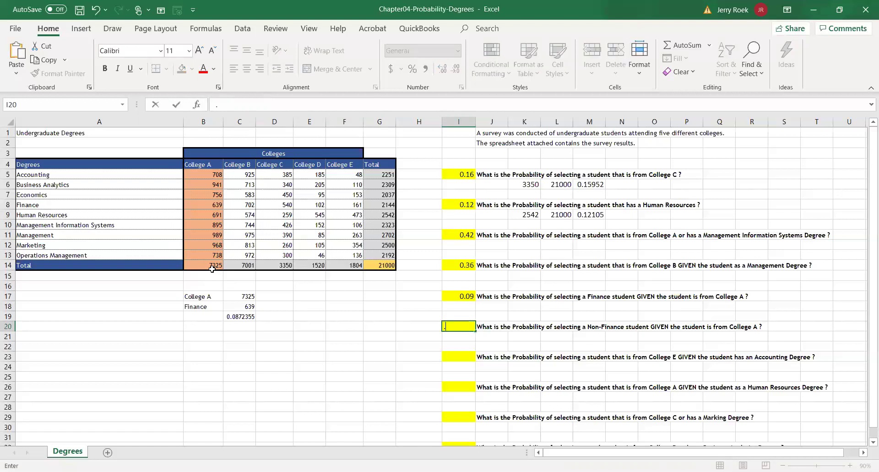
{"action": "key", "text": "Return"}
{"action": "key", "text": "Up"}
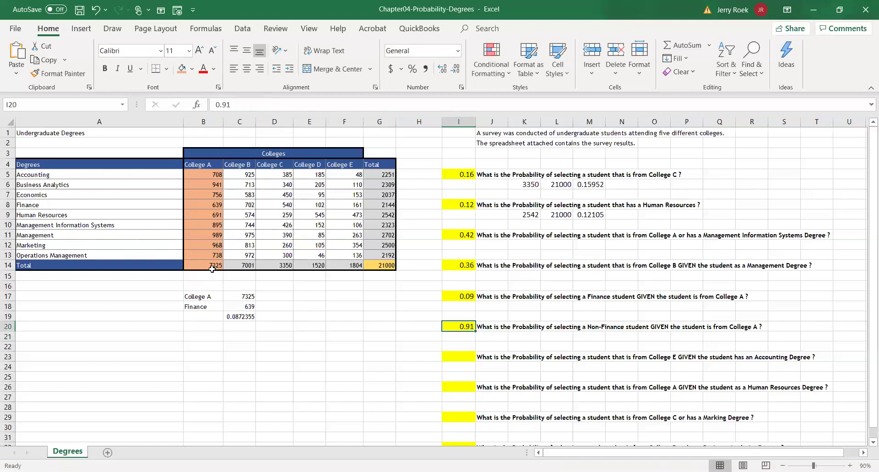
{"action": "left_click", "coordinate": [456, 295], "text": "shift"}
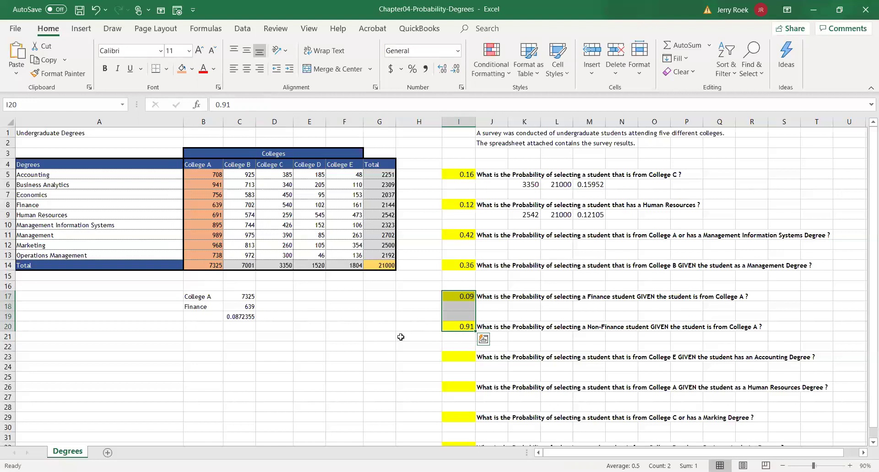
{"action": "left_click", "coordinate": [365, 341]}
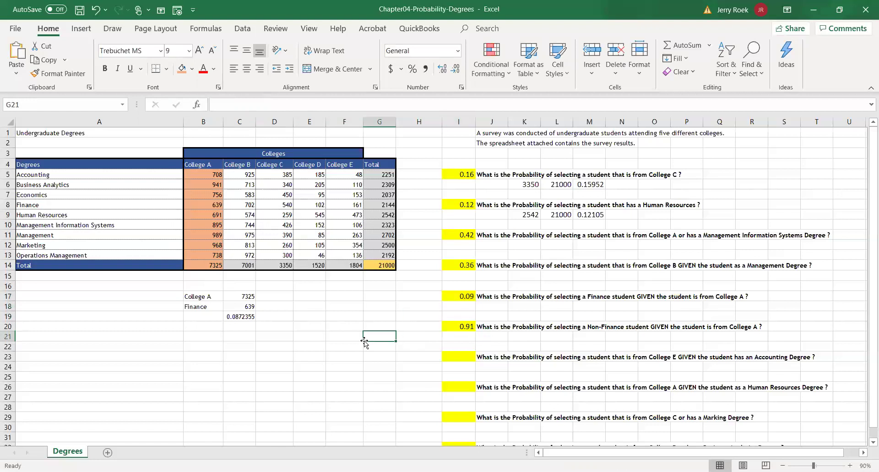
Remove the orange fill from College A's counts and shade its total grey.
{"action": "left_click_drag", "start_coordinate": [196, 175], "coordinate": [210, 253]}
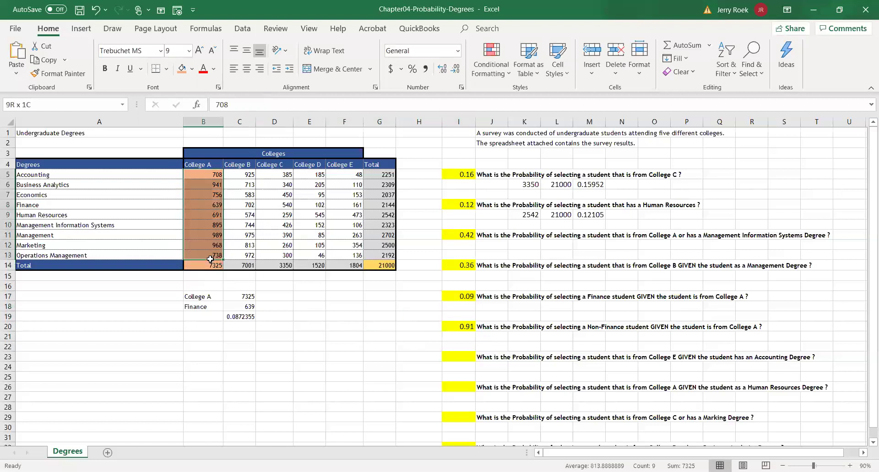
{"action": "left_click", "coordinate": [192, 68]}
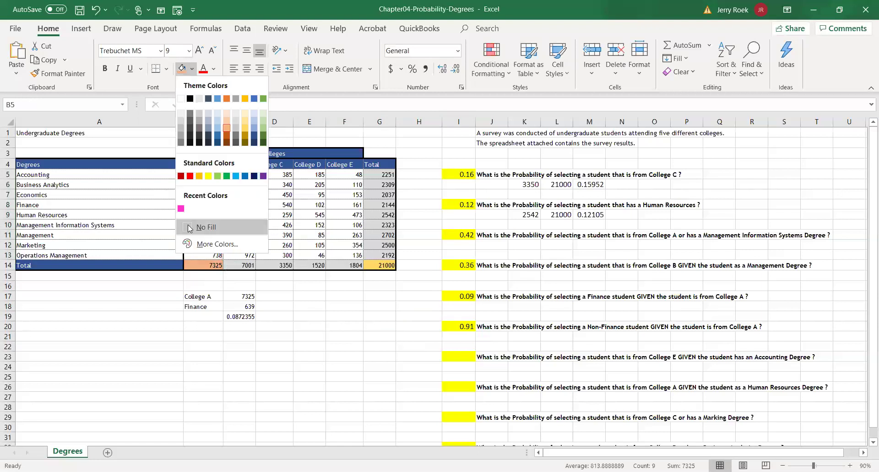
{"action": "left_click", "coordinate": [189, 227]}
{"action": "left_click", "coordinate": [201, 275]}
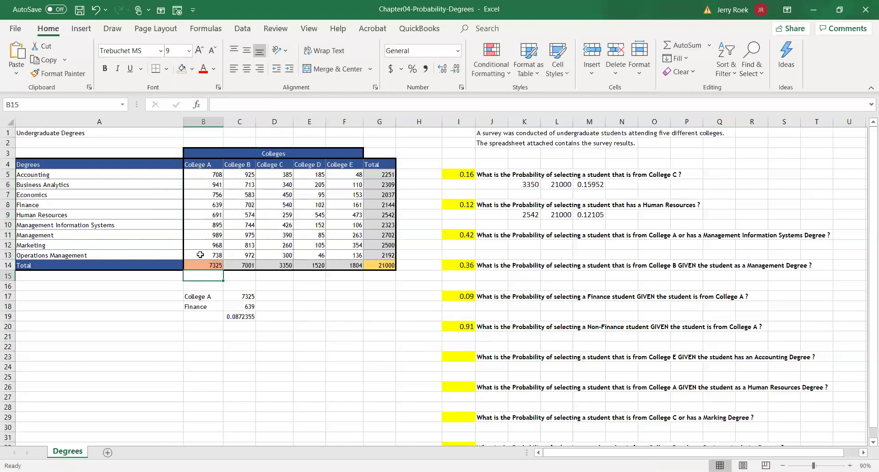
{"action": "left_click", "coordinate": [199, 265]}
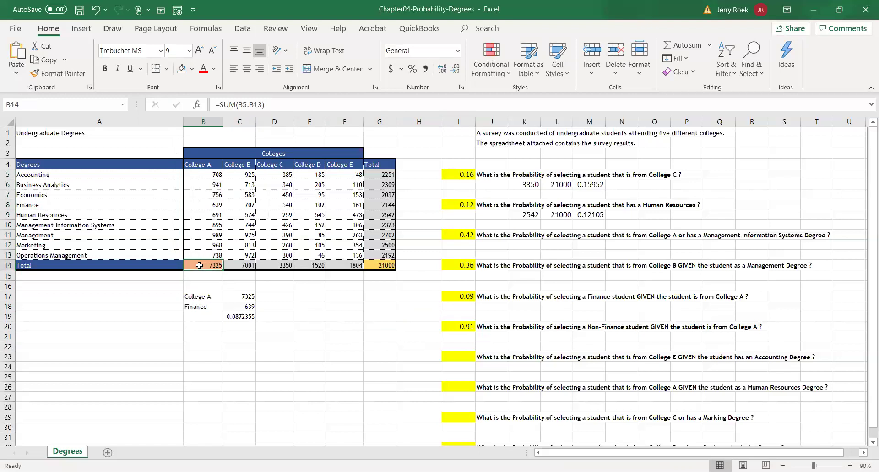
{"action": "key", "text": "Down"}
{"action": "key", "text": "Down"}
{"action": "key", "text": "Down"}
{"action": "key", "text": "Down"}
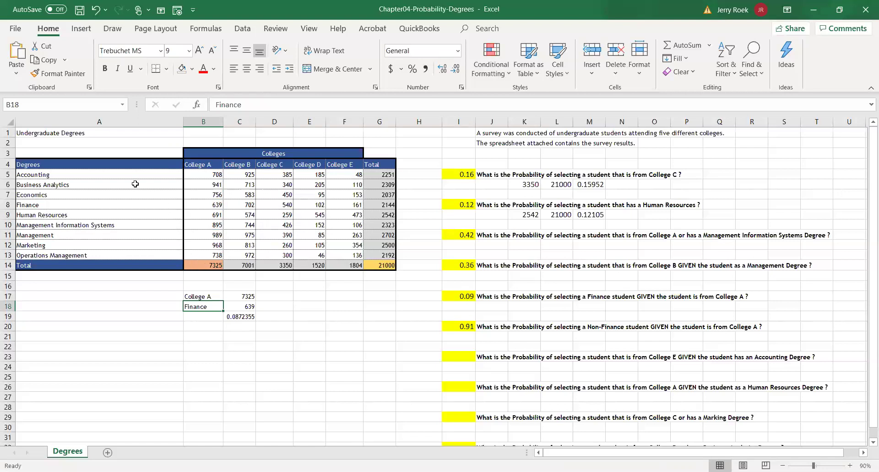
{"action": "left_click", "coordinate": [198, 263]}
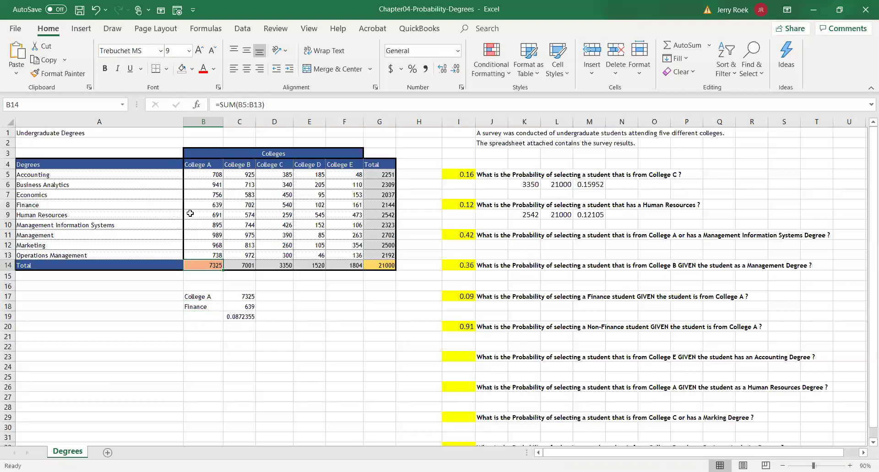
{"action": "left_click", "coordinate": [192, 70]}
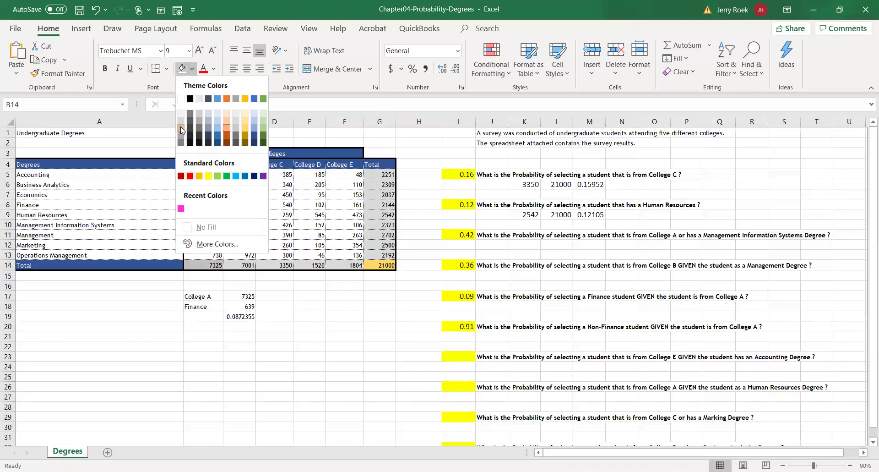
{"action": "left_click", "coordinate": [108, 173]}
Give the Accounting row through Total a light blue fill.
{"action": "left_click", "coordinate": [124, 176]}
{"action": "left_click_drag", "start_coordinate": [123, 176], "coordinate": [368, 176]}
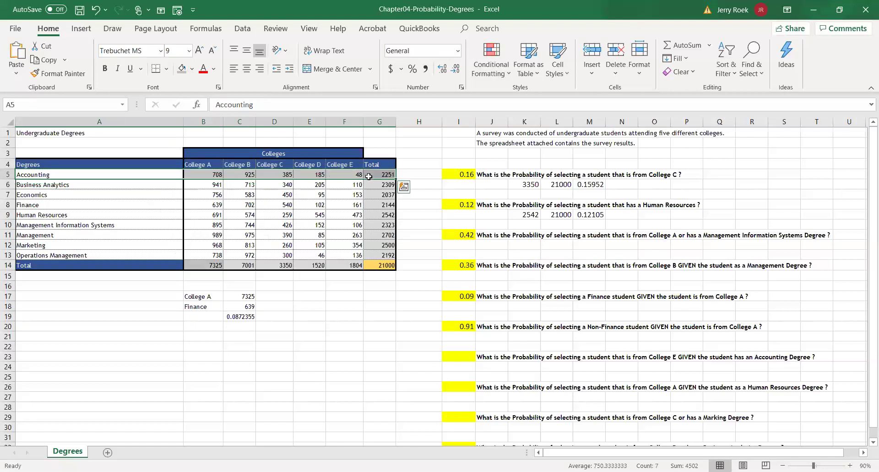
{"action": "left_click", "coordinate": [192, 69]}
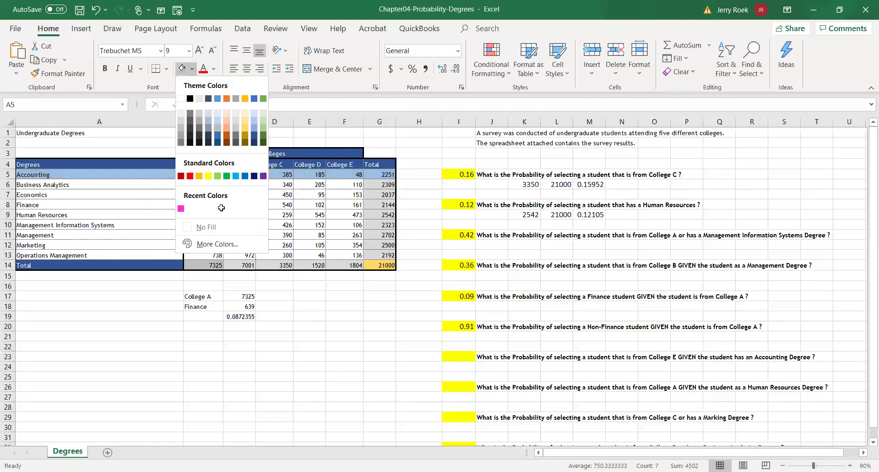
{"action": "key", "text": "Escape"}
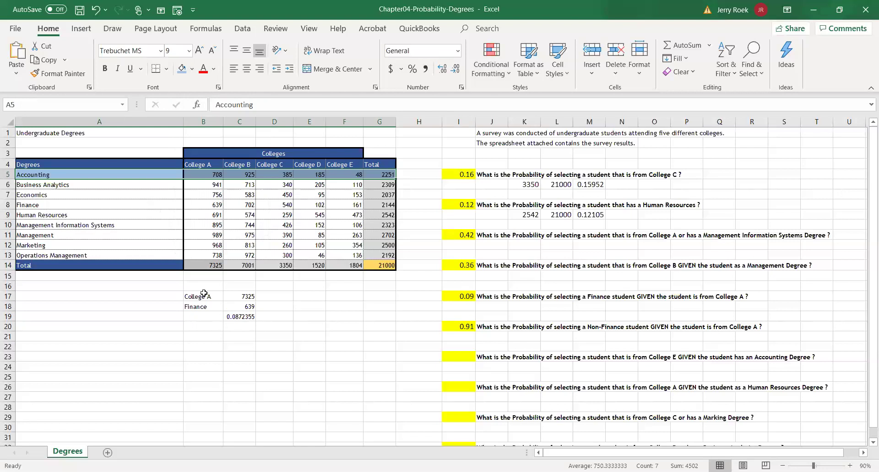
Replace the College A helper entry with Accounting and its total 2251.
{"action": "left_click", "coordinate": [205, 296]}
{"action": "type", "text": "Accoi"}
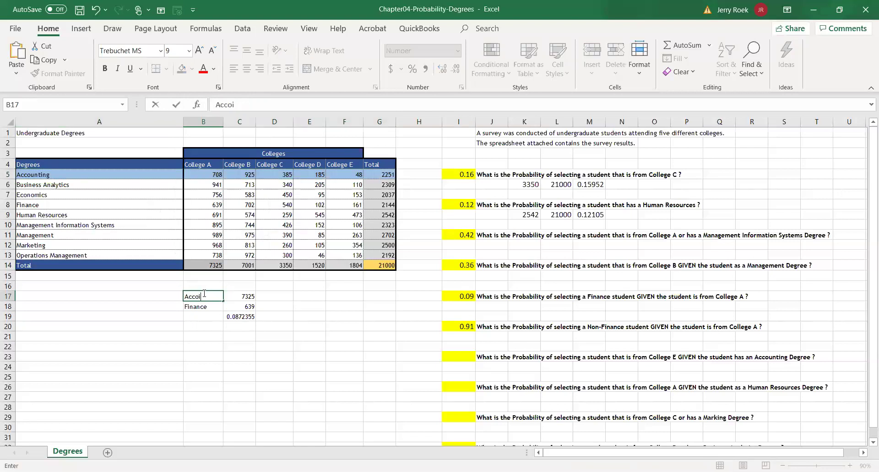
{"action": "type", "text": "nting"}
{"action": "key", "text": "BackSpace"}
{"action": "key", "text": "BackSpace"}
{"action": "key", "text": "BackSpace"}
{"action": "key", "text": "BackSpace"}
{"action": "key", "text": "BackSpace"}
{"action": "key", "text": "BackSpace"}
{"action": "type", "text": "unting"}
{"action": "key", "text": "Return"}
{"action": "key", "text": "Up"}
{"action": "key", "text": "Right"}
{"action": "type", "text": "2251"}
{"action": "key", "text": "Return"}
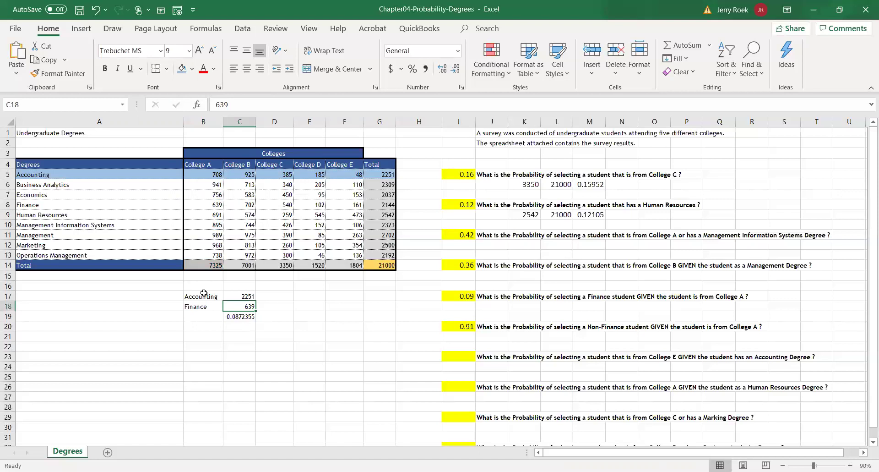
Replace the Finance helper entry with College E and its count 48.
{"action": "key", "text": "Left"}
{"action": "type", "text": "Col"}
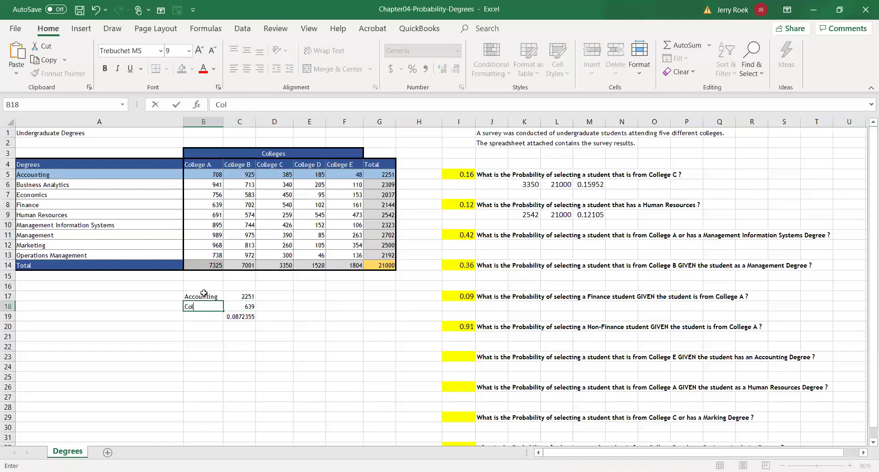
{"action": "type", "text": "lege E"}
{"action": "key", "text": "Right"}
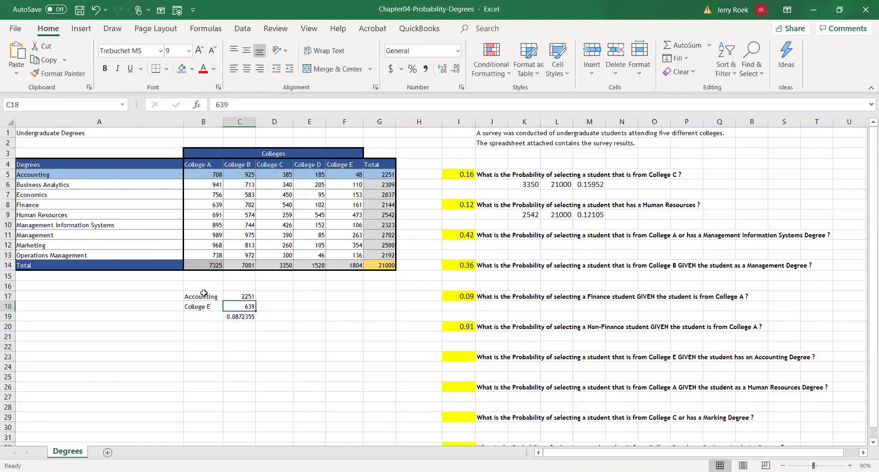
{"action": "type", "text": "48"}
{"action": "key", "text": "Return"}
Compute College E's share of Accounting as =C18/C17, giving 0.0213239.
{"action": "type", "text": "="}
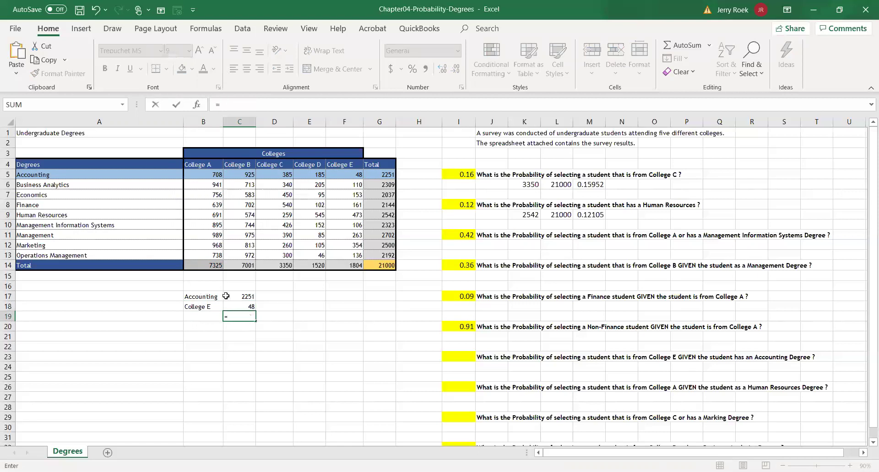
{"action": "left_click", "coordinate": [236, 305]}
{"action": "type", "text": "/"}
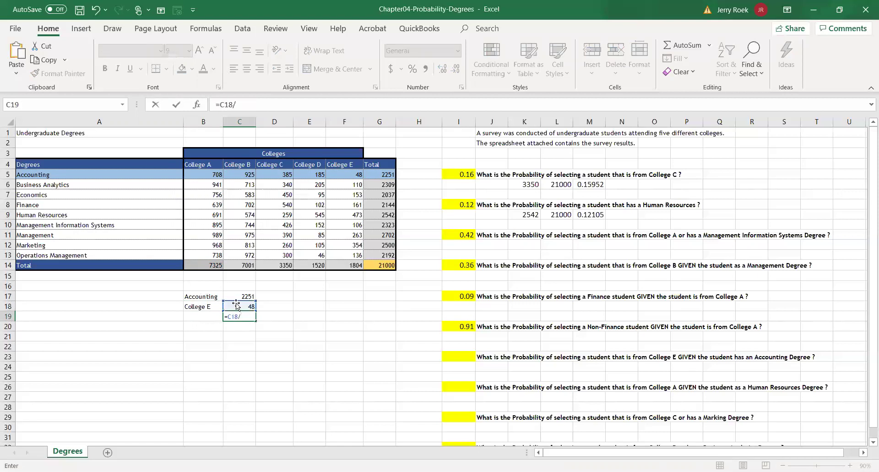
{"action": "left_click", "coordinate": [236, 296]}
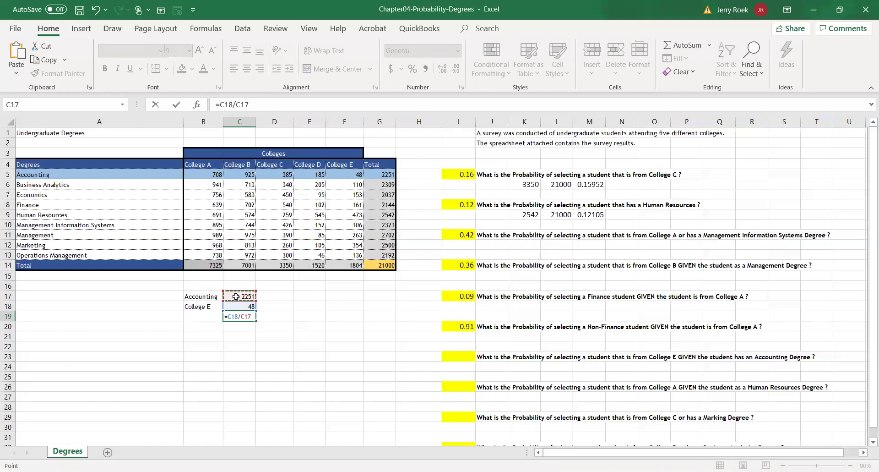
{"action": "key", "text": "Return"}
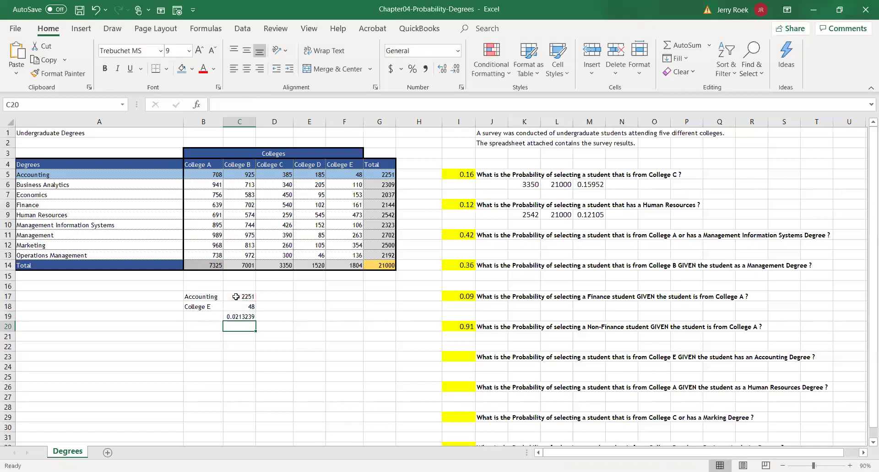
{"action": "key", "text": "Up"}
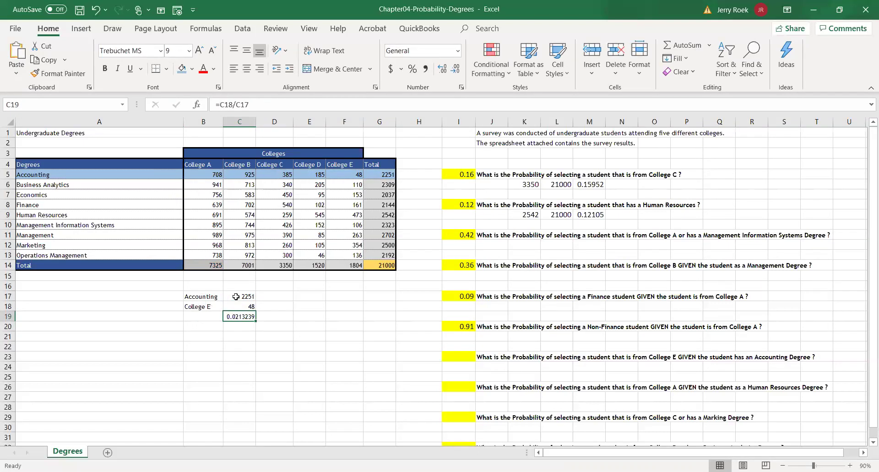
Enter 0.02 as the College E given Accounting answer.
{"action": "left_click", "coordinate": [445, 357]}
{"action": "type", "text": ".02"}
{"action": "key", "text": "Return"}
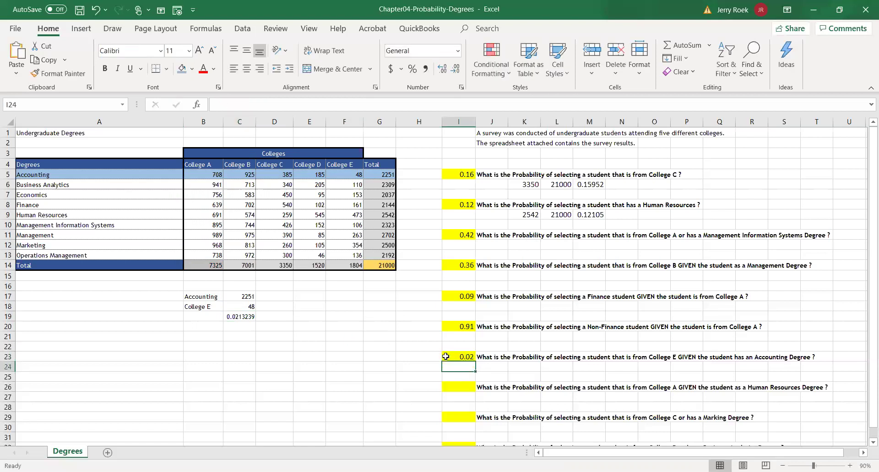
{"action": "key", "text": "Left"}
{"action": "key", "text": "Left"}
{"action": "key", "text": "Left"}
{"action": "key", "text": "Left"}
{"action": "key", "text": "Left"}
{"action": "key", "text": "Left"}
{"action": "key", "text": "Left"}
{"action": "key", "text": "Left"}
{"action": "key", "text": "Up"}
{"action": "key", "text": "Up"}
{"action": "key", "text": "Up"}
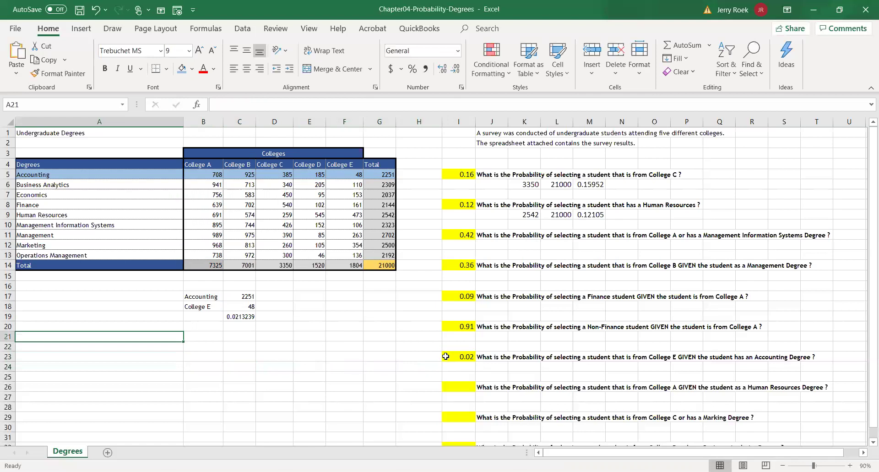
{"action": "key", "text": "Right"}
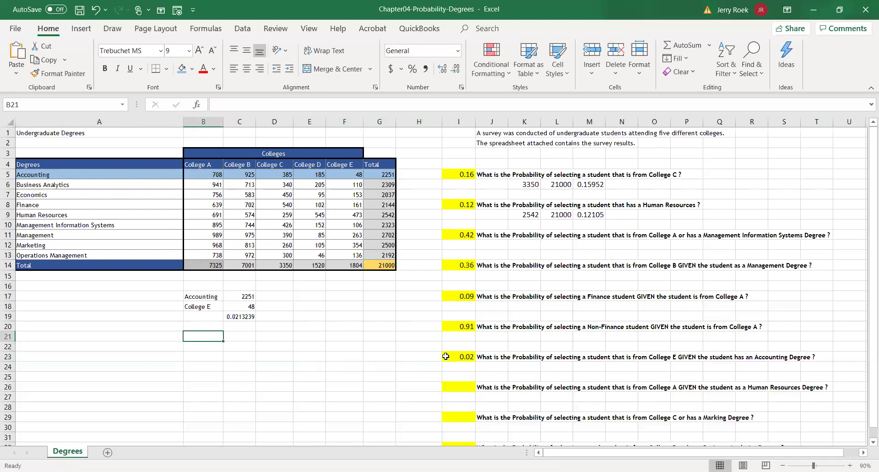
Clear the Accounting row's light blue fill and give its total a grey fill.
{"action": "left_click", "coordinate": [179, 177]}
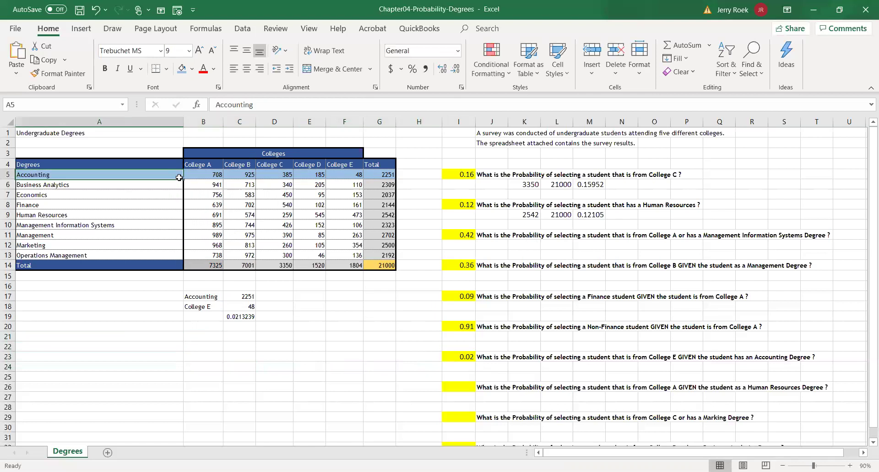
{"action": "left_click_drag", "start_coordinate": [179, 177], "coordinate": [350, 174]}
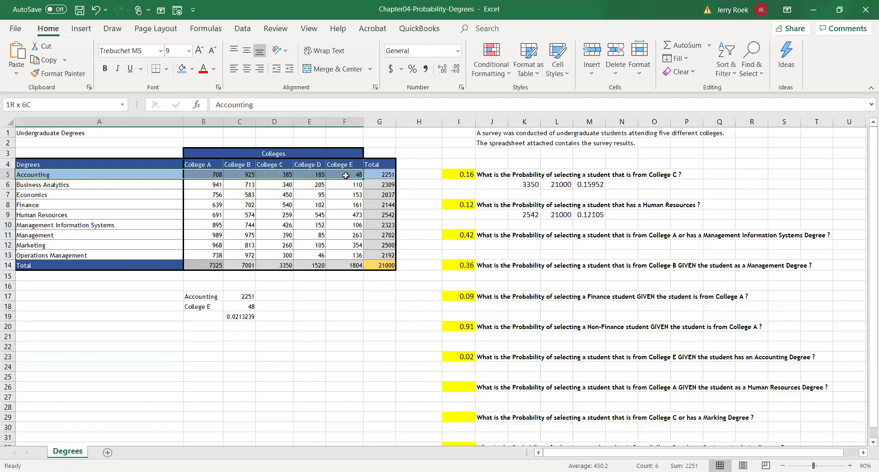
{"action": "left_click", "coordinate": [193, 69]}
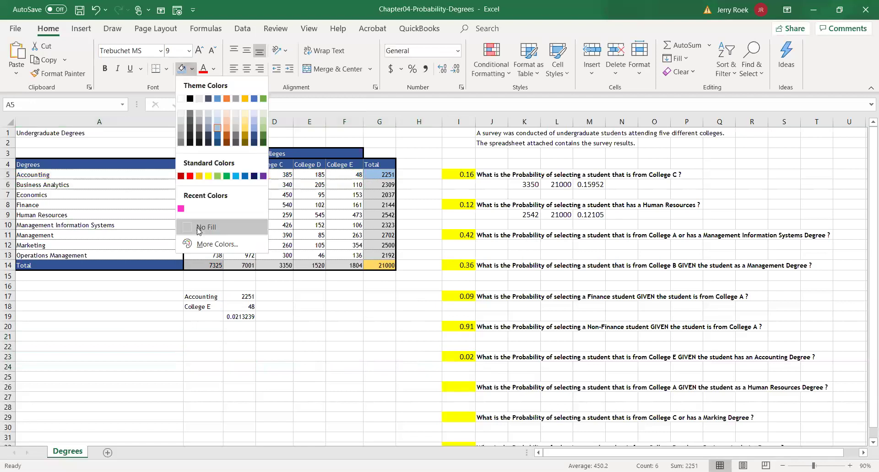
{"action": "left_click", "coordinate": [199, 227]}
{"action": "key", "text": "ctrl+Right"}
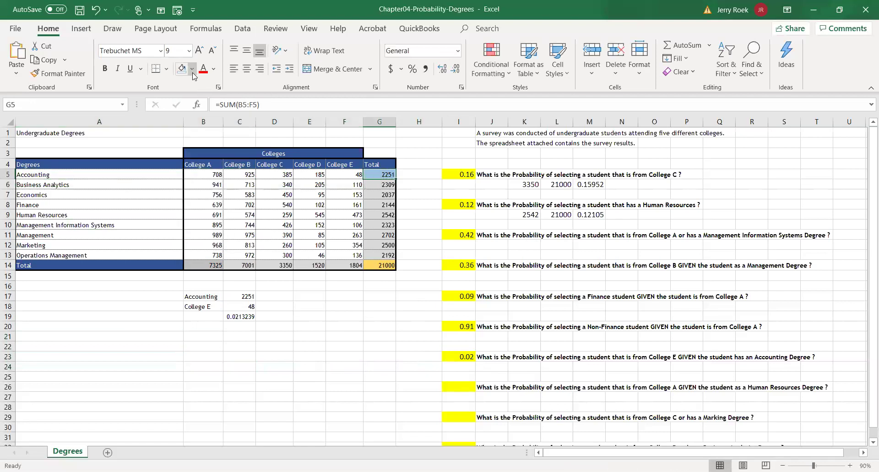
{"action": "left_click", "coordinate": [193, 69]}
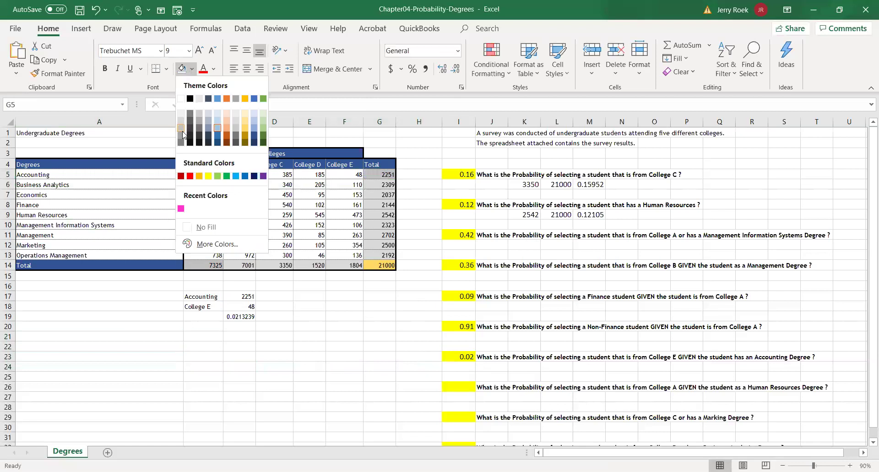
{"action": "left_click", "coordinate": [203, 327]}
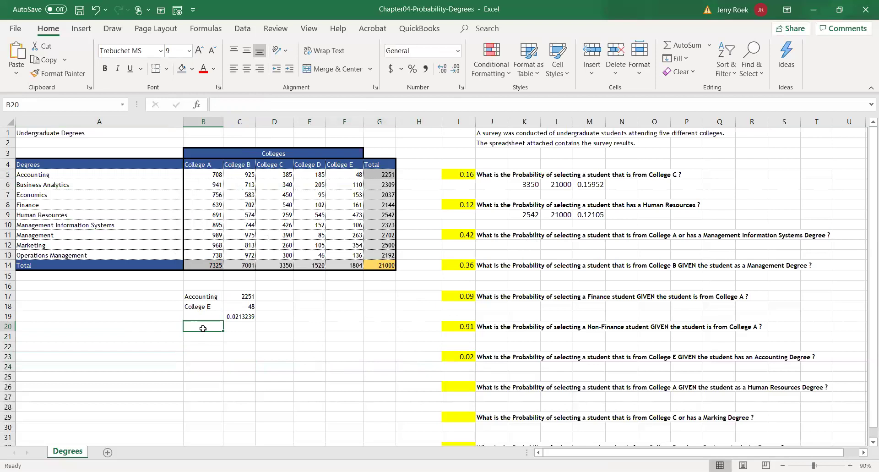
Highlight the Human Resources row A9:G9 in light blue.
{"action": "left_click_drag", "start_coordinate": [92, 216], "coordinate": [391, 215]}
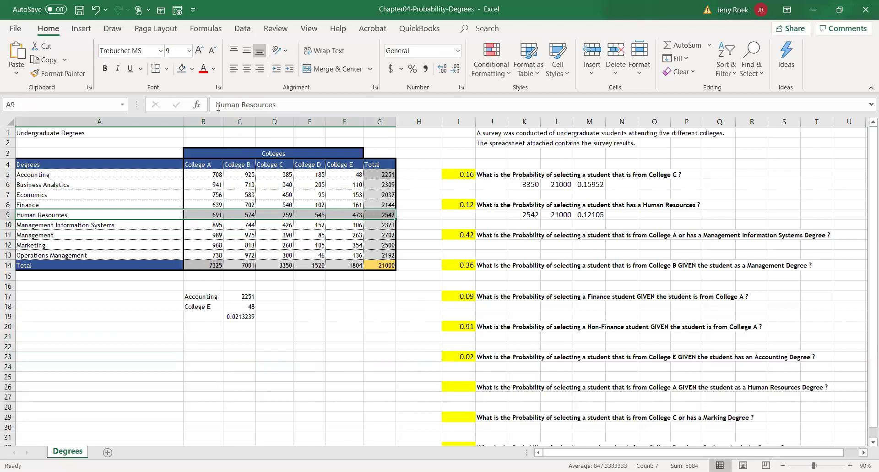
{"action": "left_click", "coordinate": [193, 69]}
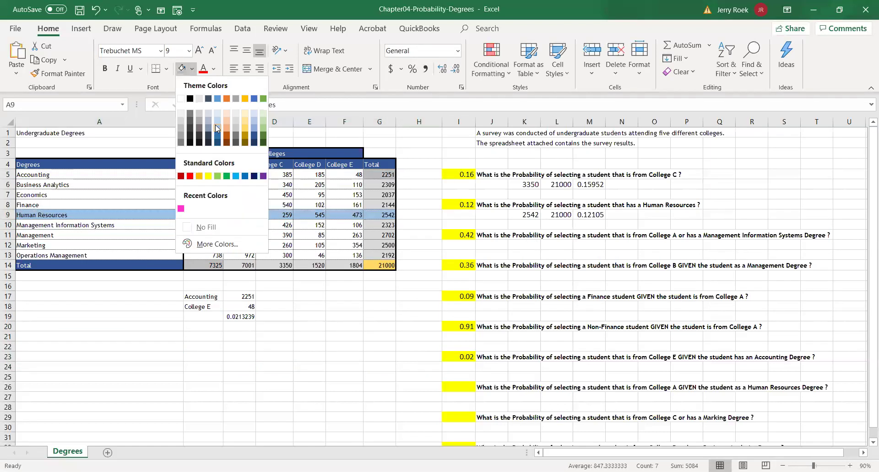
{"action": "left_click", "coordinate": [215, 124]}
Enter the helper label HR with its total 2542 in B17:C17.
{"action": "left_click", "coordinate": [212, 298]}
{"action": "type", "text": "HR"}
{"action": "key", "text": "Return"}
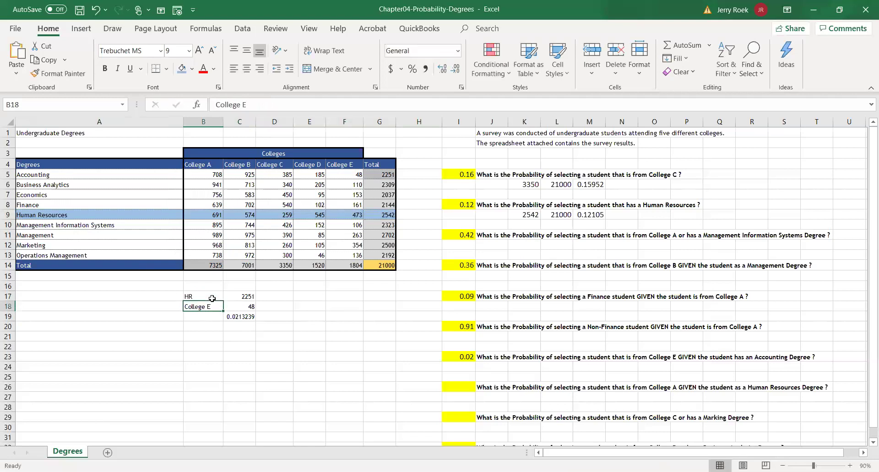
{"action": "key", "text": "Up"}
{"action": "key", "text": "Right"}
{"action": "type", "text": "2542"}
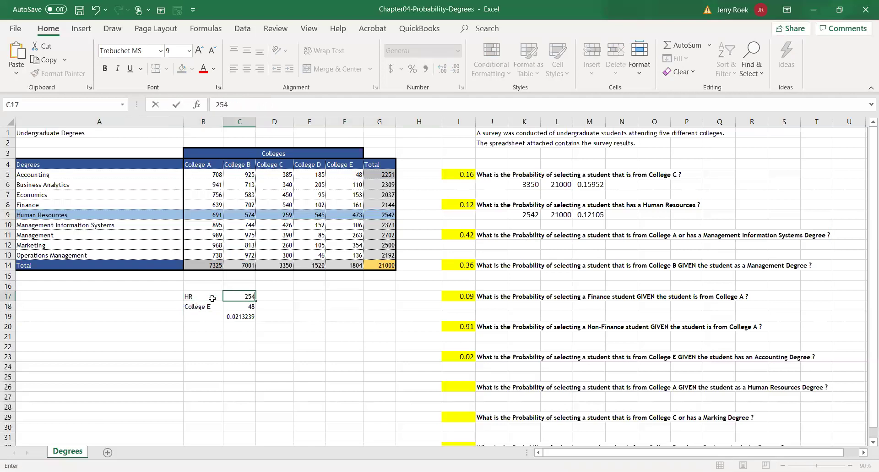
{"action": "key", "text": "Return"}
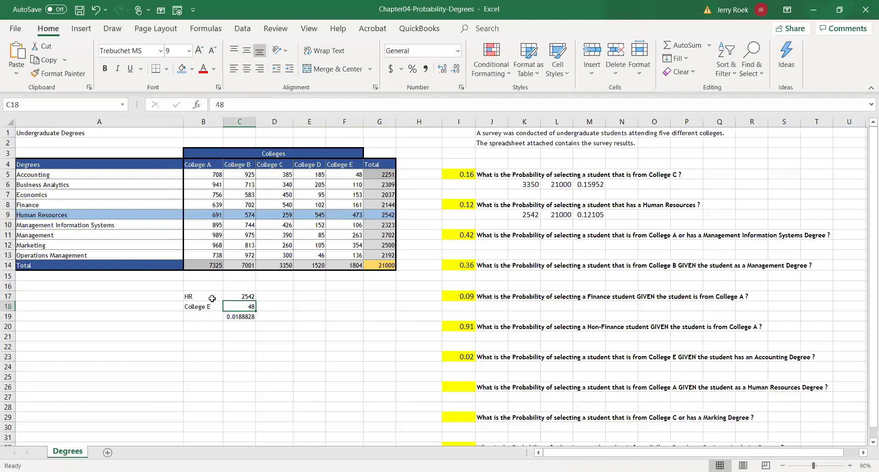
Add the College A helper label with count 691 in B18:C18.
{"action": "key", "text": "Left"}
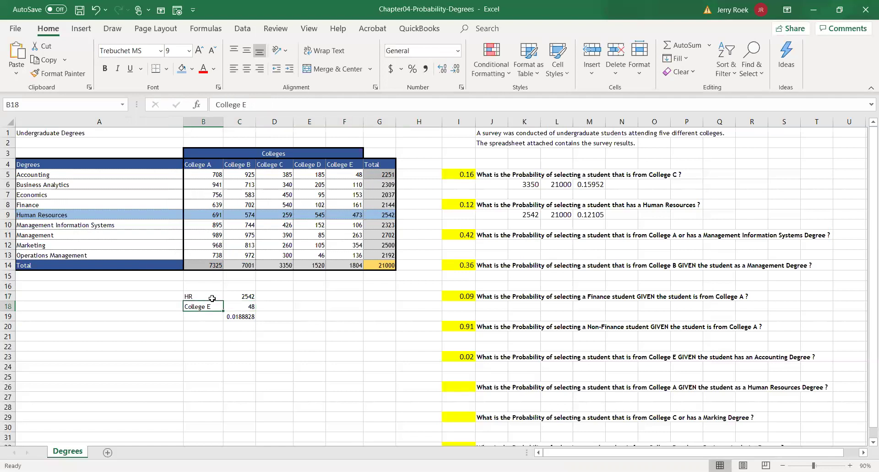
{"action": "type", "text": "College A"}
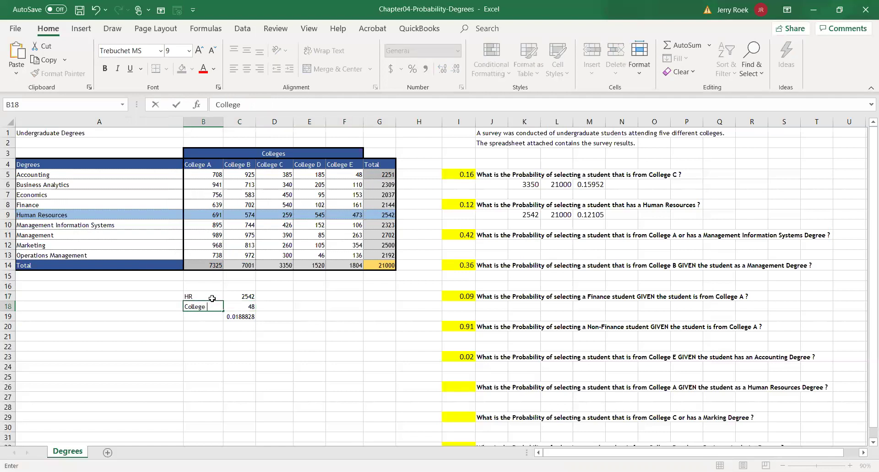
{"action": "key", "text": "Return"}
{"action": "key", "text": "Up"}
{"action": "key", "text": "Right"}
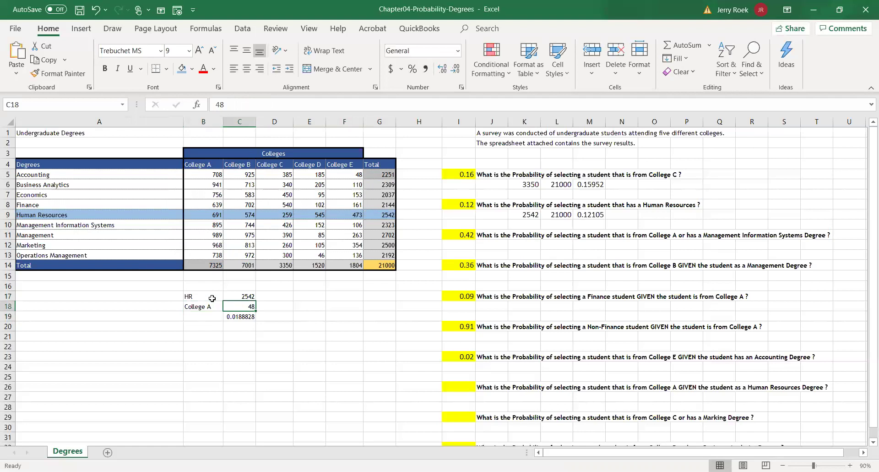
{"action": "type", "text": "69"}
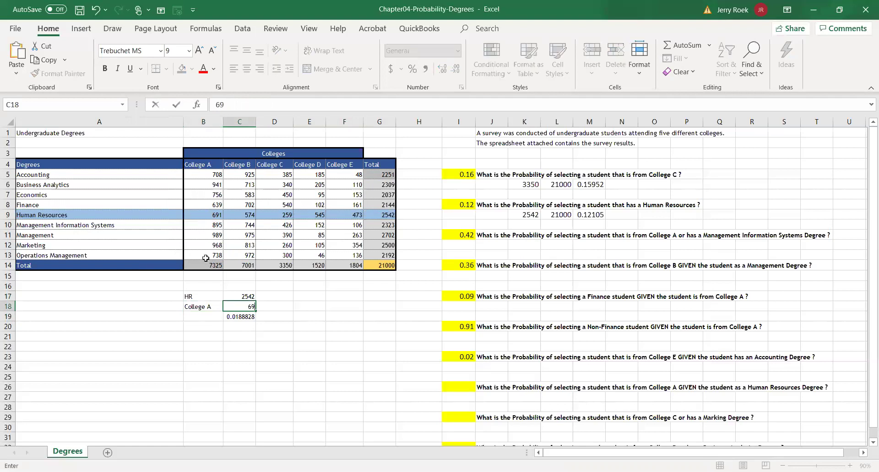
{"action": "type", "text": "1"}
{"action": "key", "text": "Return"}
Link the College A given HR answer cell I26 to =C19, showing 0.27.
{"action": "key", "text": "Up"}
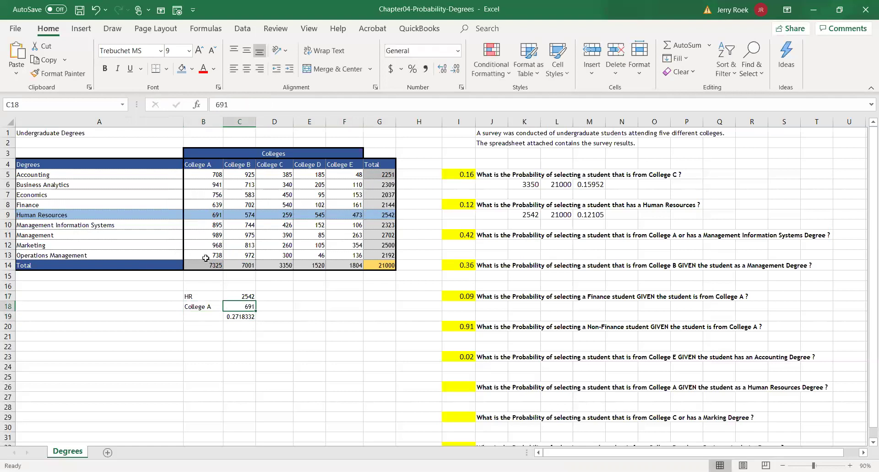
{"action": "key", "text": "Down"}
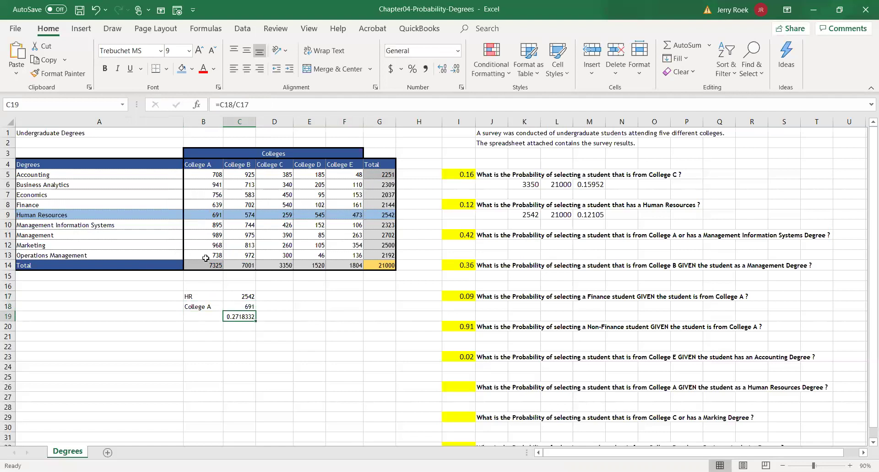
{"action": "key", "text": "Right"}
{"action": "key", "text": "Right"}
{"action": "key", "text": "Right"}
{"action": "key", "text": "Down"}
{"action": "key", "text": "Down"}
{"action": "key", "text": "Down"}
{"action": "key", "text": "Down"}
{"action": "key", "text": "Down"}
{"action": "key", "text": "Down"}
{"action": "key", "text": "Down"}
{"action": "key", "text": "Down"}
{"action": "key", "text": "Down"}
{"action": "key", "text": "Down"}
{"action": "key", "text": "Down"}
{"action": "key", "text": "Down"}
{"action": "key", "text": "Down"}
{"action": "key", "text": "Down"}
{"action": "key", "text": "Down"}
{"action": "key", "text": "Down"}
{"action": "key", "text": "Down"}
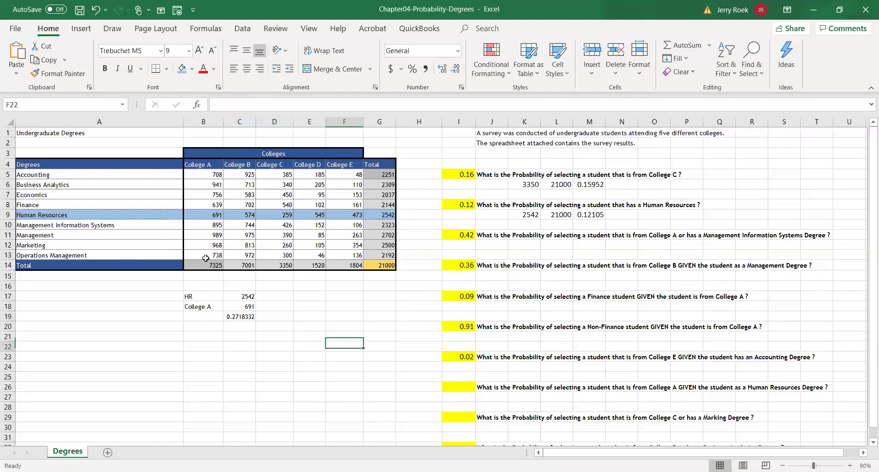
{"action": "key", "text": "Up"}
{"action": "key", "text": "Up"}
{"action": "key", "text": "Up"}
{"action": "key", "text": "Up"}
{"action": "key", "text": "Up"}
{"action": "key", "text": "Up"}
{"action": "key", "text": "Up"}
{"action": "key", "text": "Up"}
{"action": "key", "text": "Up"}
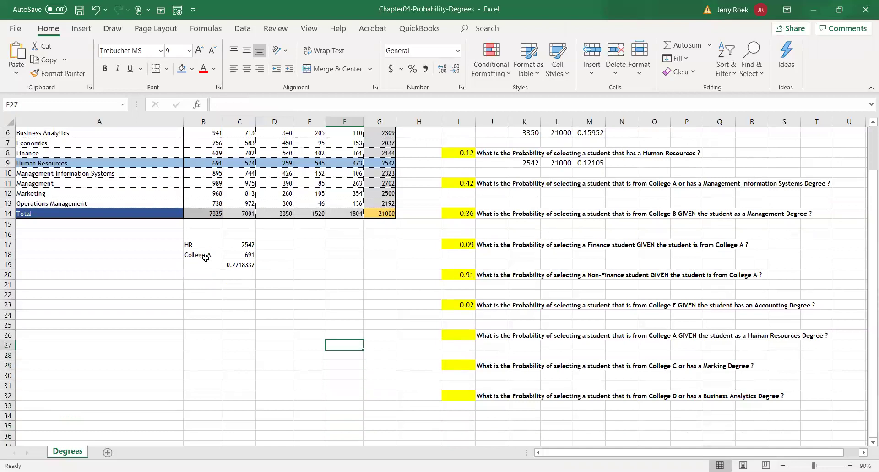
{"action": "key", "text": "Right"}
{"action": "key", "text": "Right"}
{"action": "key", "text": "Right"}
{"action": "key", "text": "Up"}
{"action": "type", "text": "=c19"}
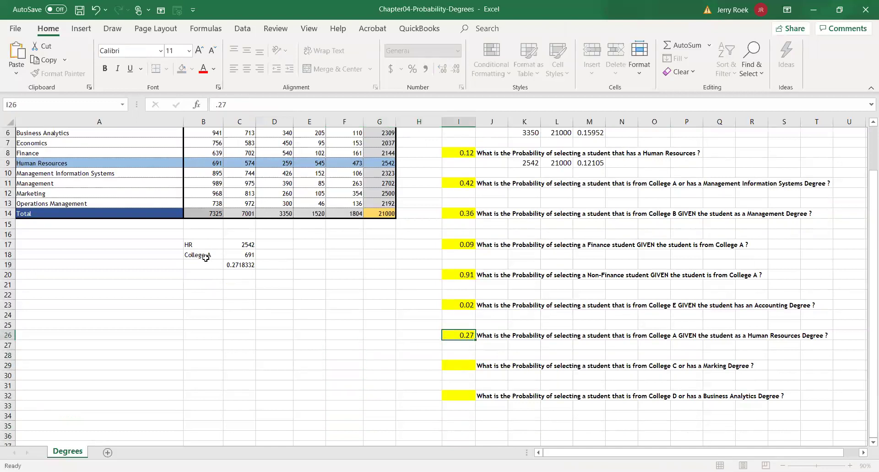
{"action": "key", "text": "Return"}
{"action": "key", "text": "Left"}
{"action": "key", "text": "Left"}
{"action": "key", "text": "Left"}
{"action": "key", "text": "Left"}
{"action": "key", "text": "Left"}
{"action": "key", "text": "Left"}
{"action": "key", "text": "Up"}
{"action": "key", "text": "Up"}
{"action": "key", "text": "Up"}
{"action": "key", "text": "Up"}
{"action": "key", "text": "Up"}
{"action": "key", "text": "Up"}
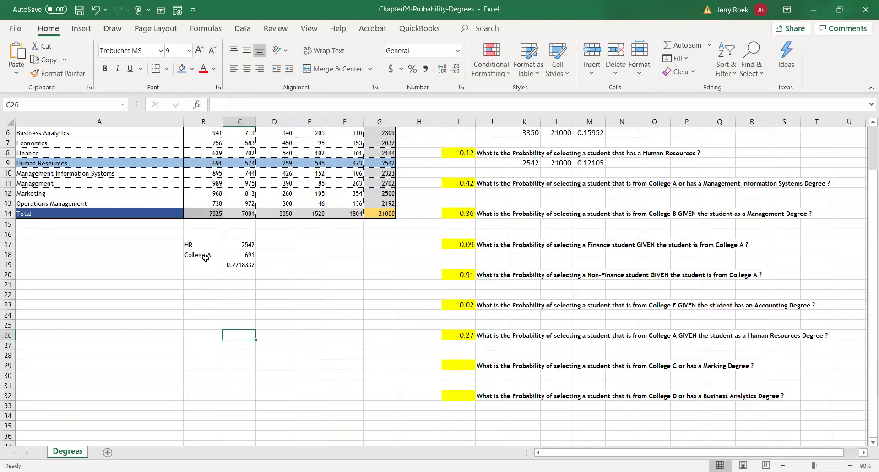
{"action": "key", "text": "Up"}
{"action": "key", "text": "Up"}
{"action": "key", "text": "Up"}
{"action": "key", "text": "Up"}
{"action": "key", "text": "Up"}
{"action": "key", "text": "Up"}
{"action": "key", "text": "Up"}
{"action": "key", "text": "Up"}
{"action": "key", "text": "Up"}
{"action": "key", "text": "Up"}
{"action": "key", "text": "Up"}
{"action": "key", "text": "Up"}
{"action": "key", "text": "Up"}
{"action": "key", "text": "Up"}
{"action": "key", "text": "Up"}
{"action": "key", "text": "Up"}
{"action": "key", "text": "Up"}
Remove the Human Resources row highlight and give its total a grey fill.
{"action": "key", "text": "Left"}
{"action": "key", "text": "Left"}
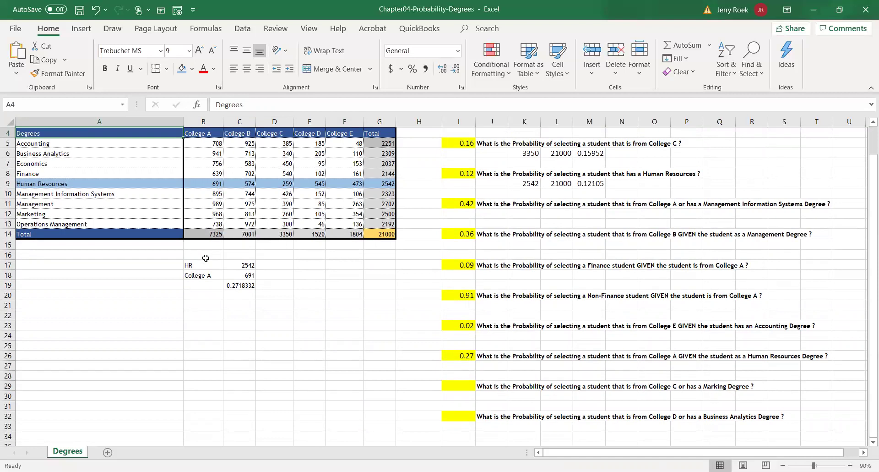
{"action": "left_click_drag", "start_coordinate": [104, 183], "coordinate": [372, 184]}
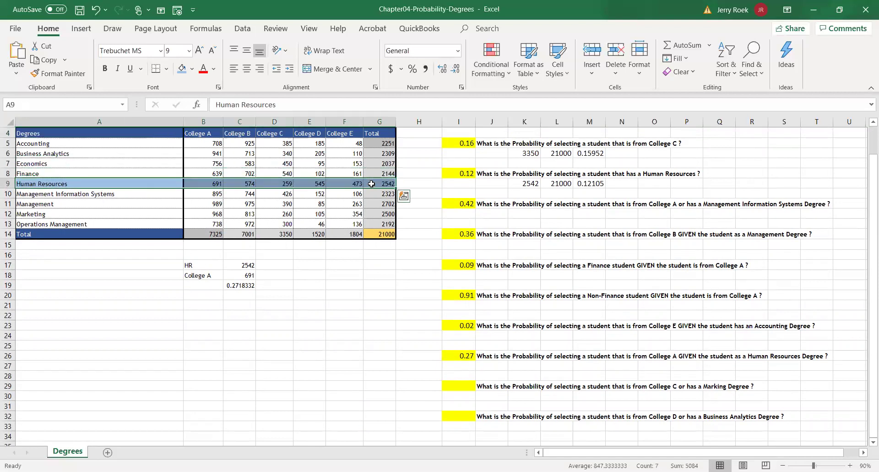
{"action": "left_click", "coordinate": [192, 69]}
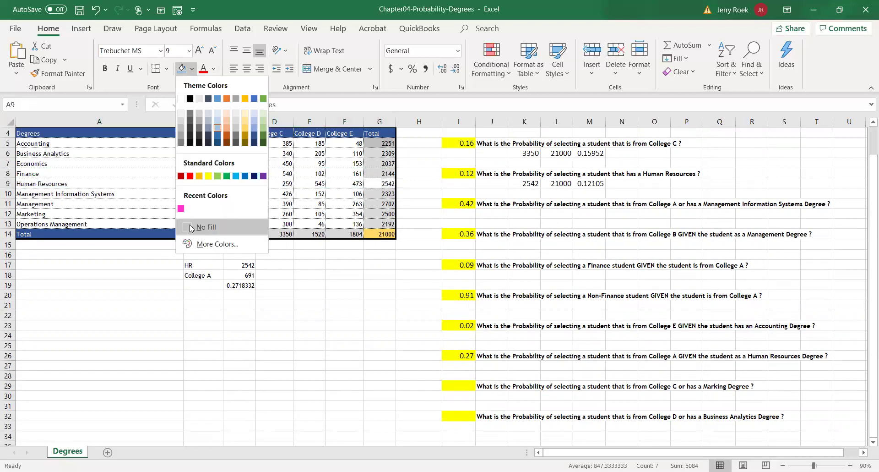
{"action": "left_click", "coordinate": [191, 228]}
{"action": "left_click", "coordinate": [371, 183]}
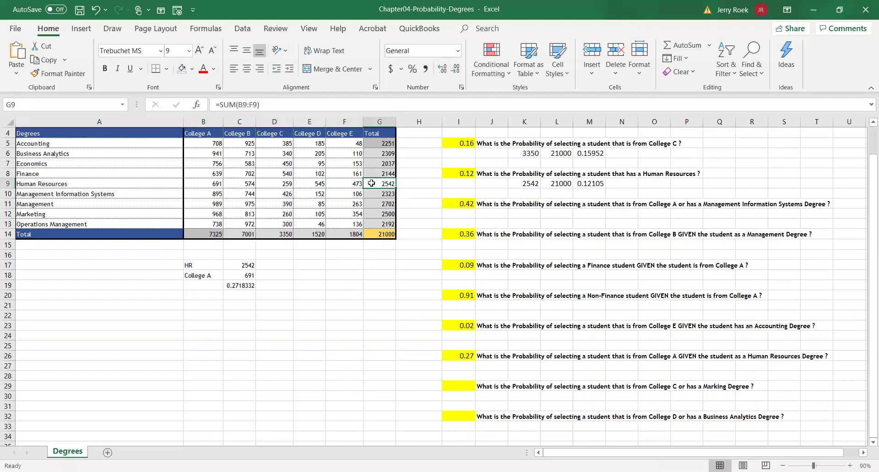
{"action": "left_click", "coordinate": [193, 69]}
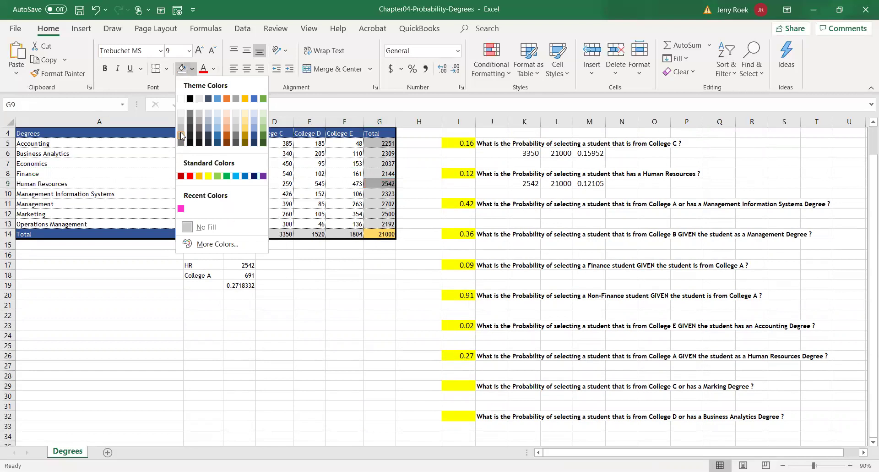
{"action": "left_click", "coordinate": [181, 133]}
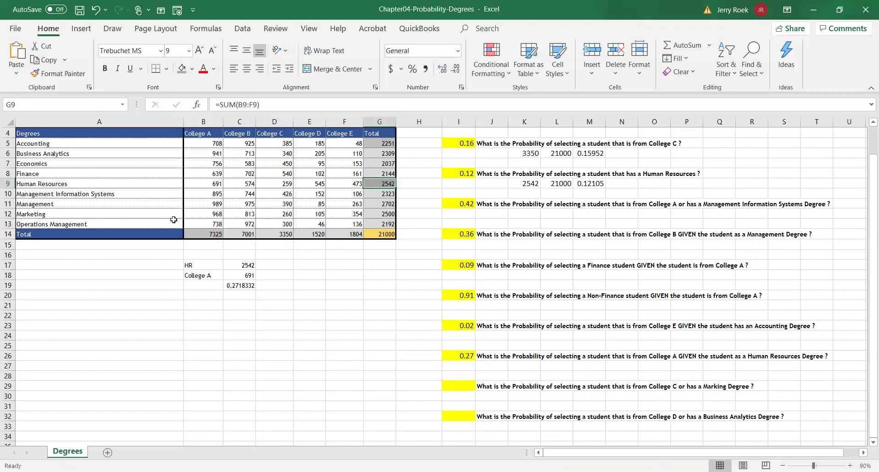
Relabel the helper cells as Marketing and College C.
{"action": "left_click", "coordinate": [187, 265]}
{"action": "type", "text": "Marketing"}
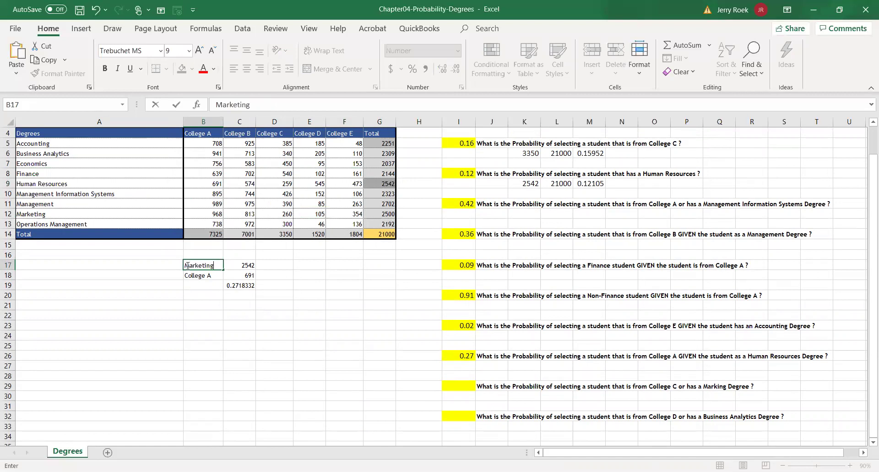
{"action": "key", "text": "Return"}
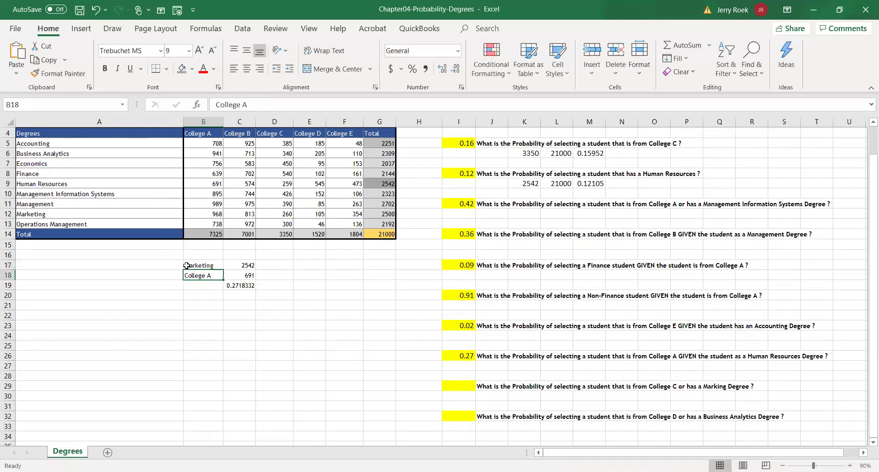
{"action": "type", "text": "College C"}
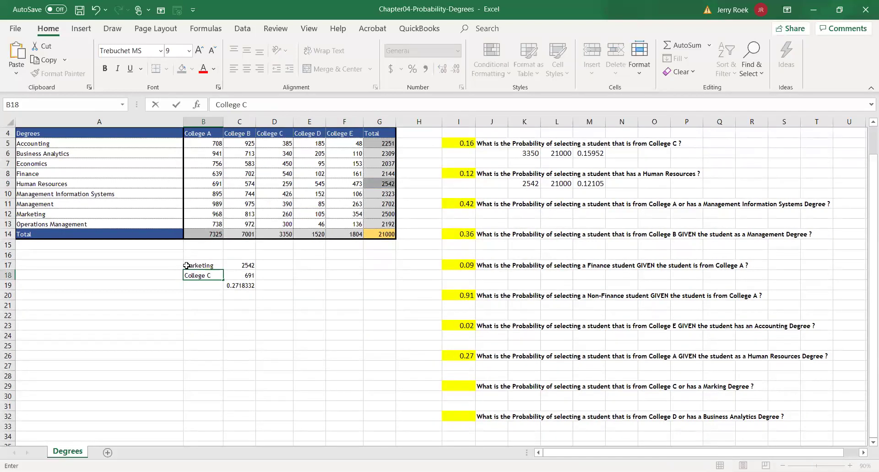
{"action": "key", "text": "Return"}
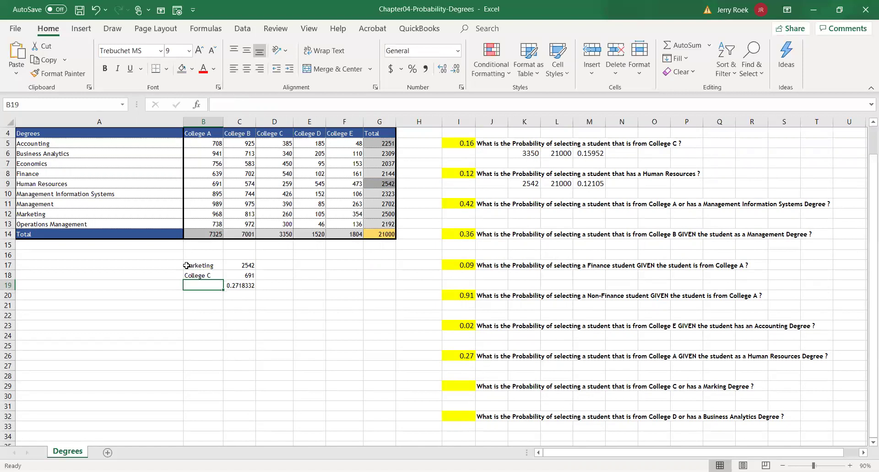
{"action": "left_click", "coordinate": [186, 265]}
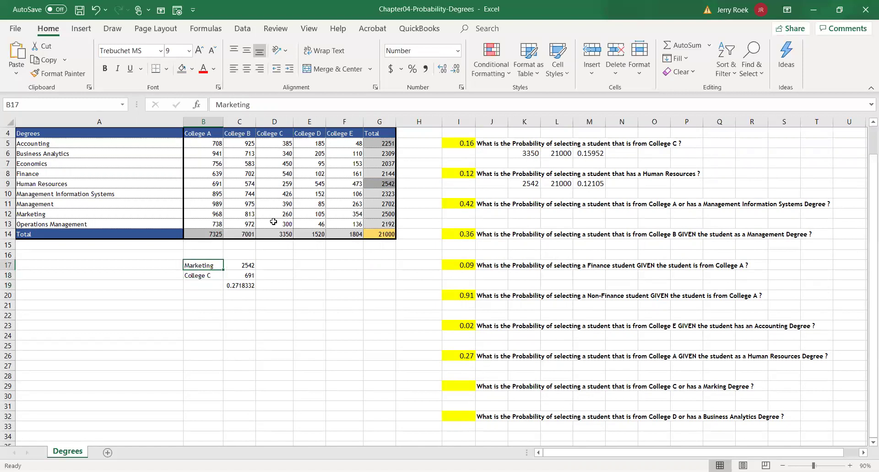
Shade the Marketing total in G12 orange.
{"action": "left_click", "coordinate": [379, 215]}
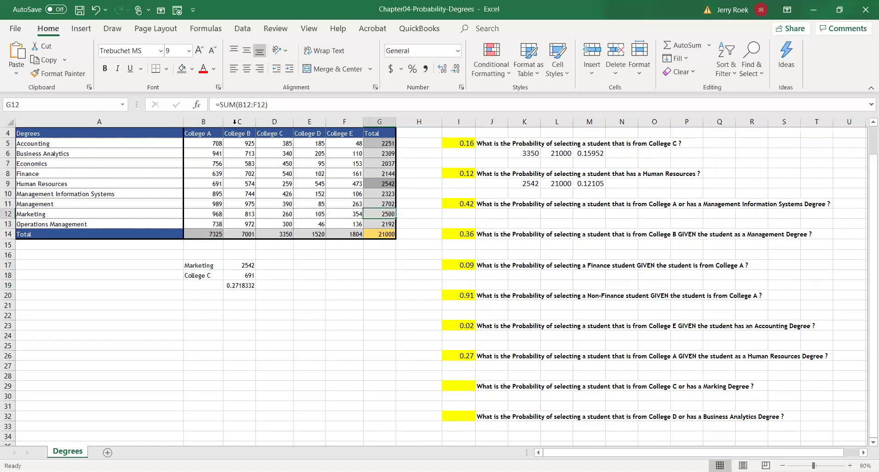
{"action": "left_click", "coordinate": [188, 71]}
{"action": "left_click", "coordinate": [191, 70]}
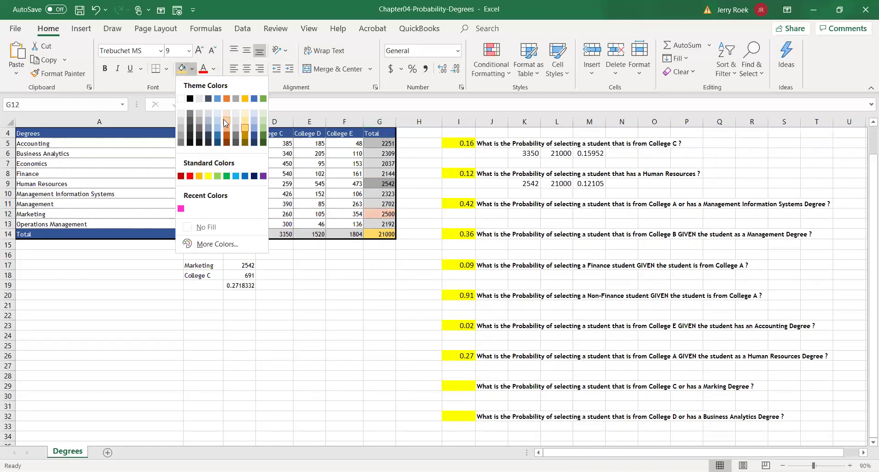
{"action": "key", "text": "Escape"}
Change the Marketing helper count in C17 to 2500.
{"action": "left_click", "coordinate": [232, 262]}
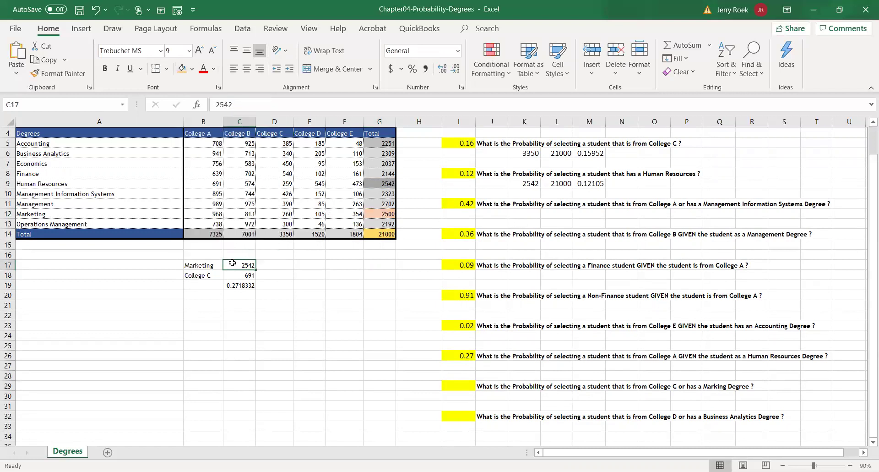
{"action": "type", "text": "2500"}
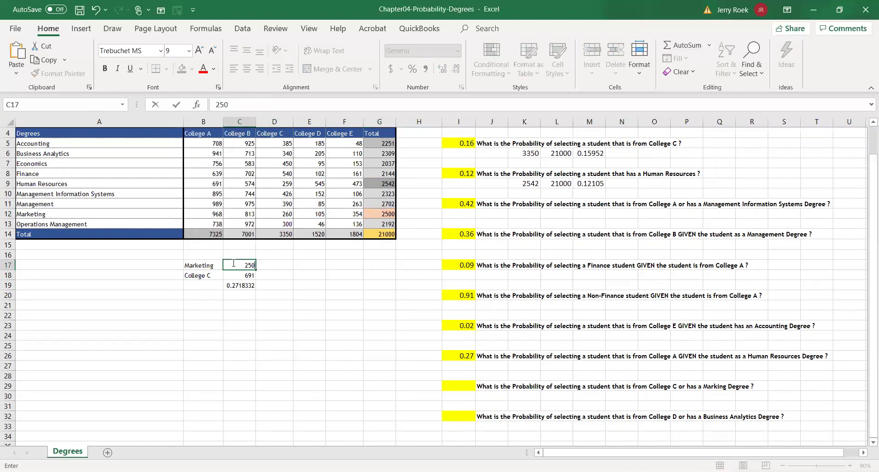
{"action": "key", "text": "Return"}
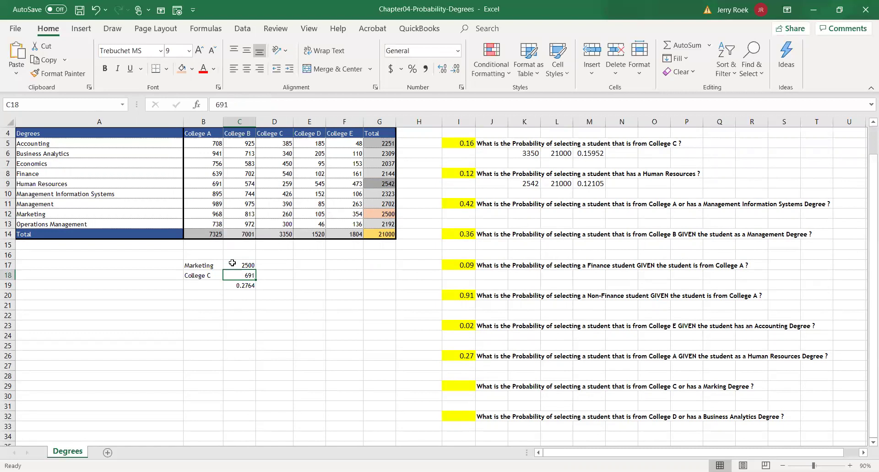
{"action": "left_click", "coordinate": [283, 233]}
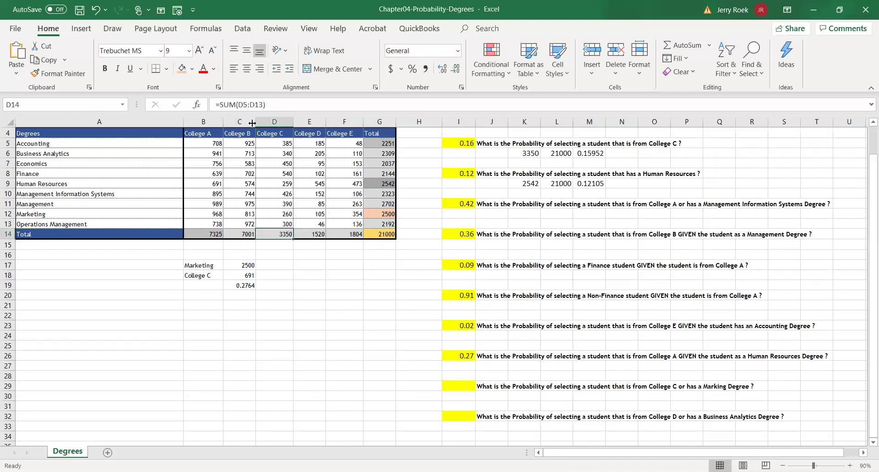
Shade the College C total D14 green and enter 3350 in C18.
{"action": "left_click", "coordinate": [192, 69]}
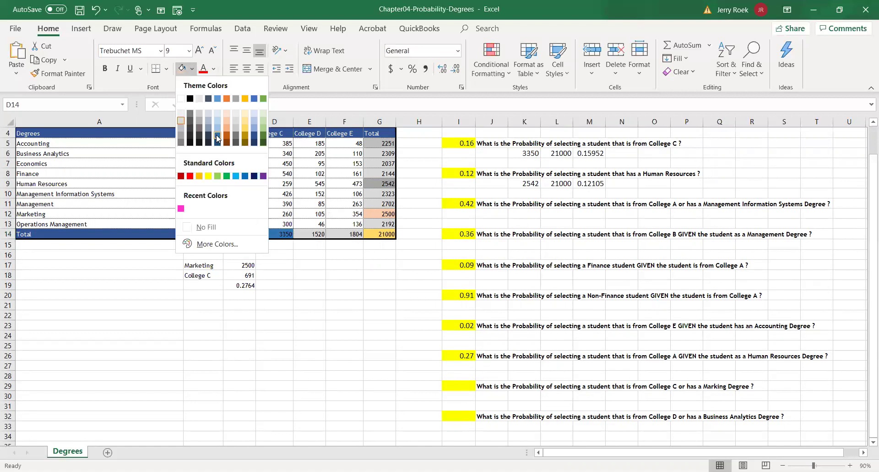
{"action": "left_click", "coordinate": [266, 129]}
{"action": "left_click", "coordinate": [247, 275]}
{"action": "type", "text": "3350"}
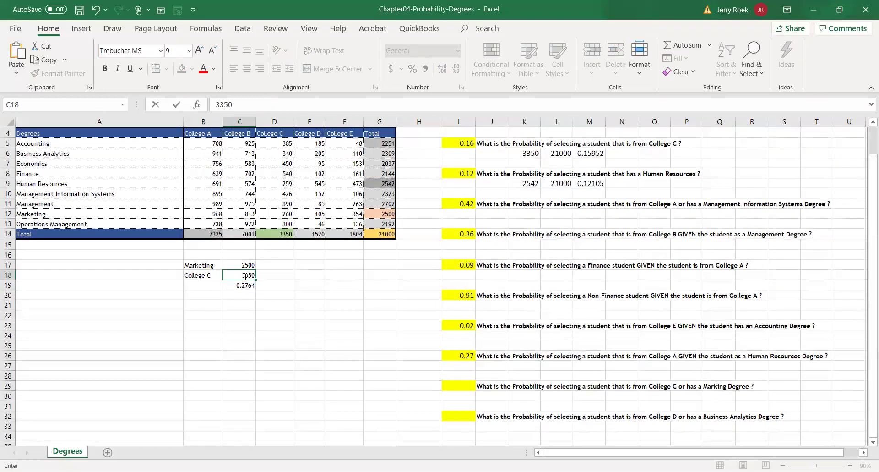
{"action": "key", "text": "Return"}
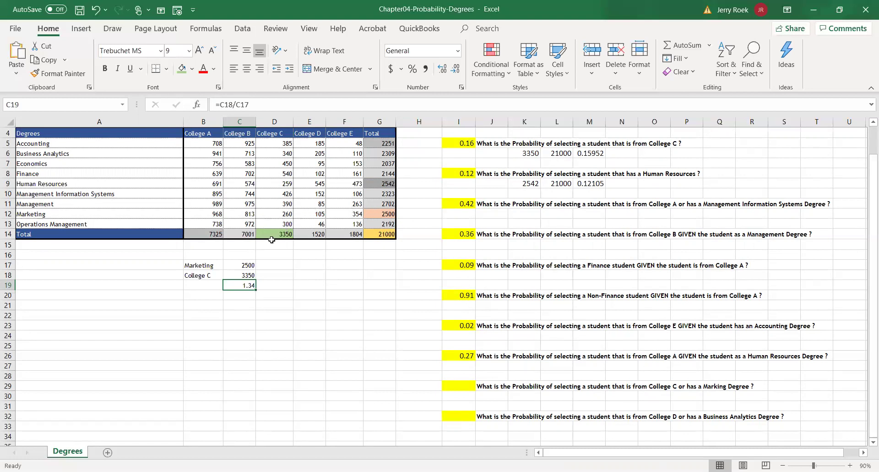
Shade the overlap cell D12 blue-grey and enter -260 in C19.
{"action": "left_click", "coordinate": [274, 214]}
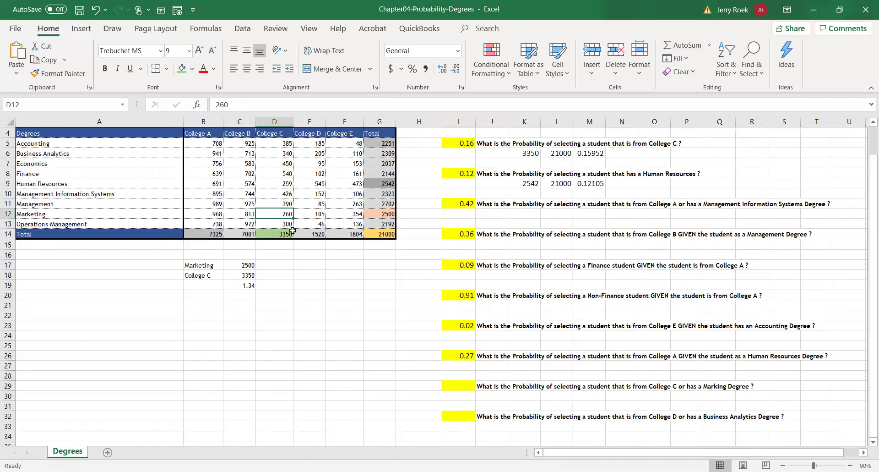
{"action": "left_click", "coordinate": [192, 69]}
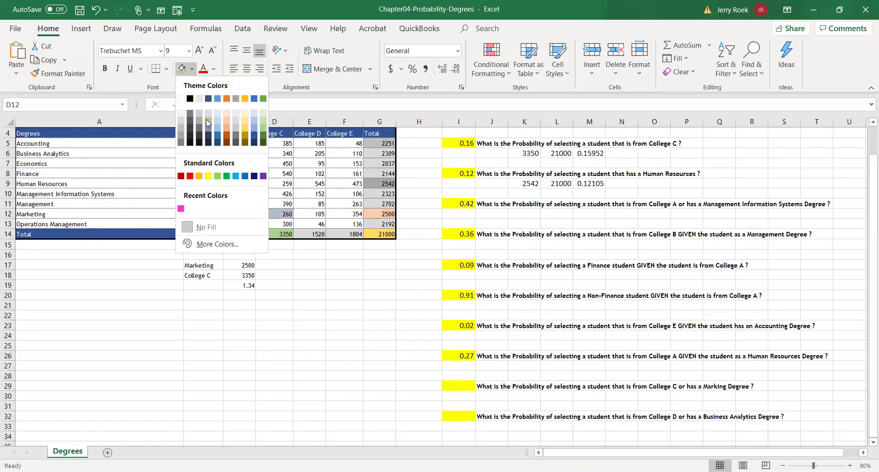
{"action": "left_click", "coordinate": [206, 120]}
{"action": "left_click", "coordinate": [243, 284]}
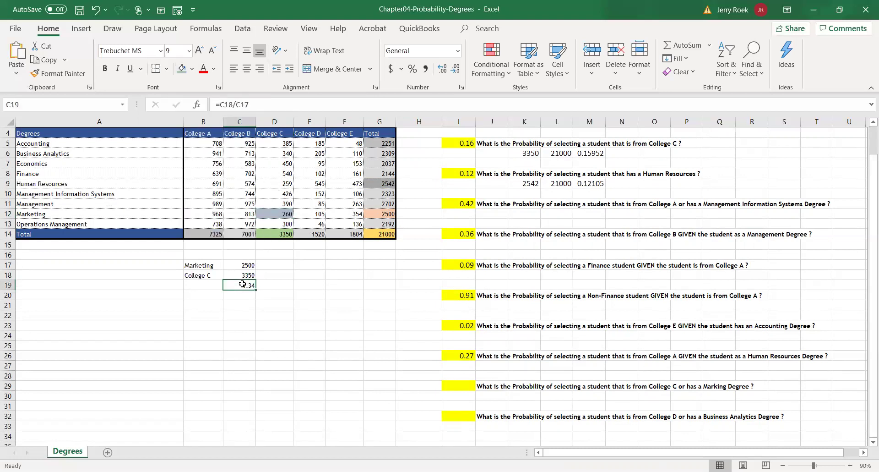
{"action": "type", "text": "-260"}
{"action": "key", "text": "Return"}
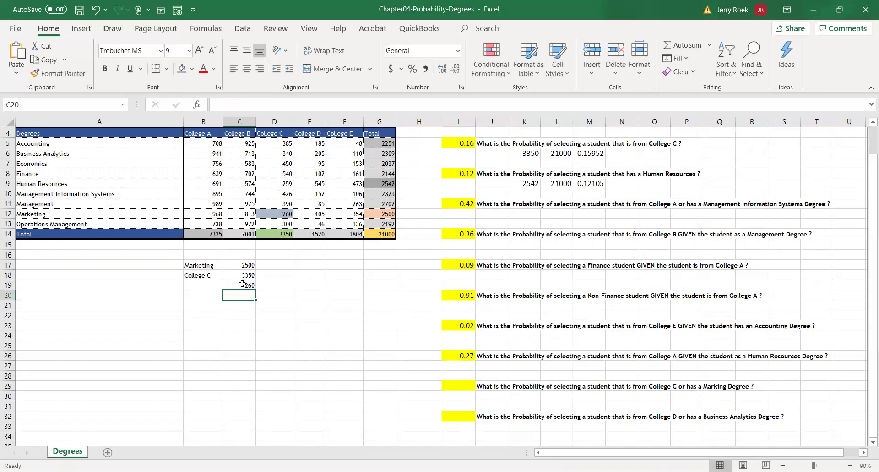
Sum C17:C19 into C20 (5590) and divide by 21000, giving 0.2661905.
{"action": "type", "text": "="}
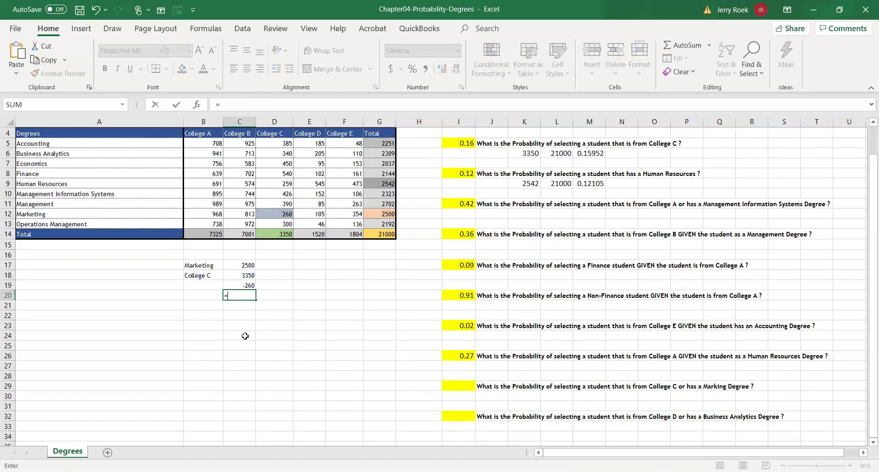
{"action": "type", "text": "sum("}
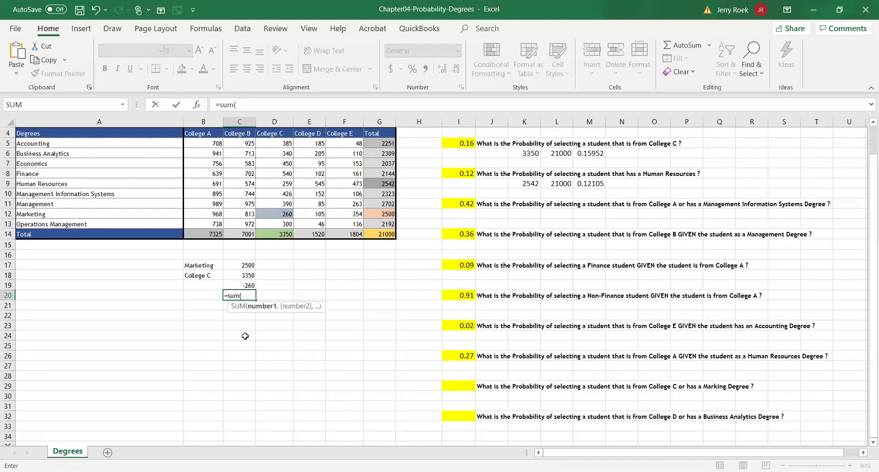
{"action": "left_click", "coordinate": [241, 266]}
{"action": "left_click_drag", "start_coordinate": [241, 272], "coordinate": [241, 283]}
{"action": "key", "text": "Return"}
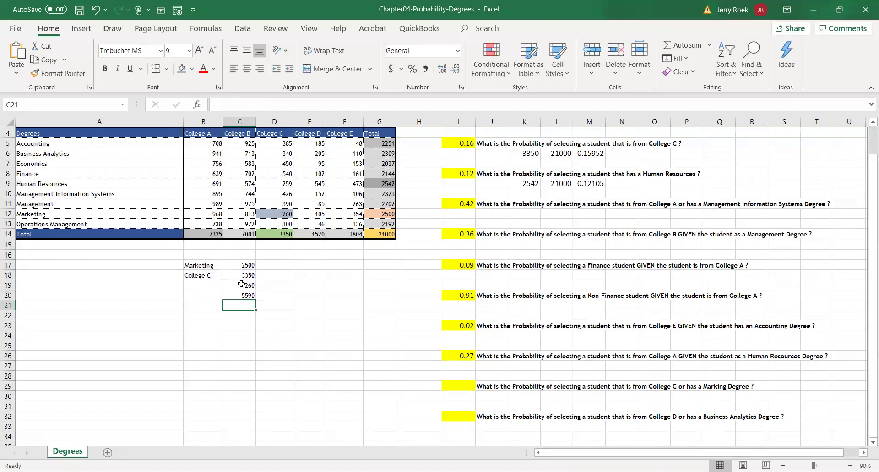
{"action": "type", "text": "=5590/"}
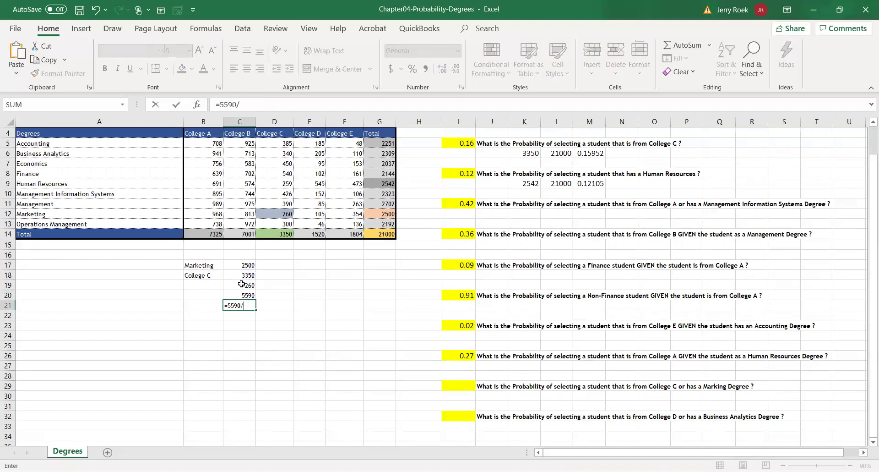
{"action": "type", "text": "21000"}
{"action": "key", "text": "Return"}
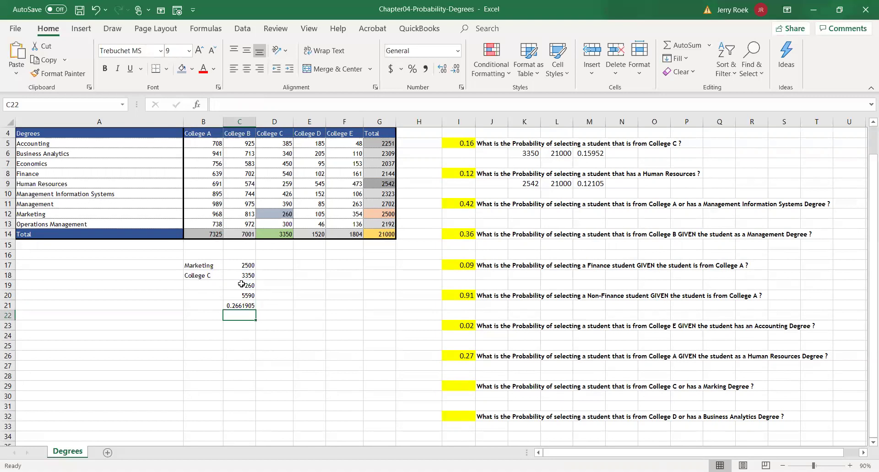
Enter 0.27 as the College C or Marketing answer in I29.
{"action": "key", "text": "Right"}
{"action": "key", "text": "Right"}
{"action": "key", "text": "Down"}
{"action": "key", "text": "Down"}
{"action": "key", "text": "Down"}
{"action": "key", "text": "Down"}
{"action": "key", "text": "Down"}
{"action": "key", "text": "Down"}
{"action": "key", "text": "Down"}
{"action": "key", "text": "Right"}
{"action": "key", "text": "Right"}
{"action": "key", "text": "Right"}
{"action": "key", "text": "Right"}
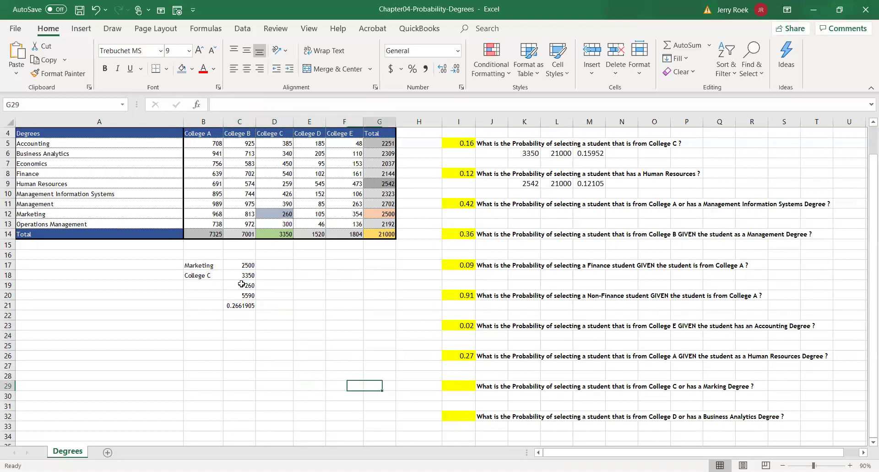
{"action": "type", "text": "0.27"}
{"action": "key", "text": "Return"}
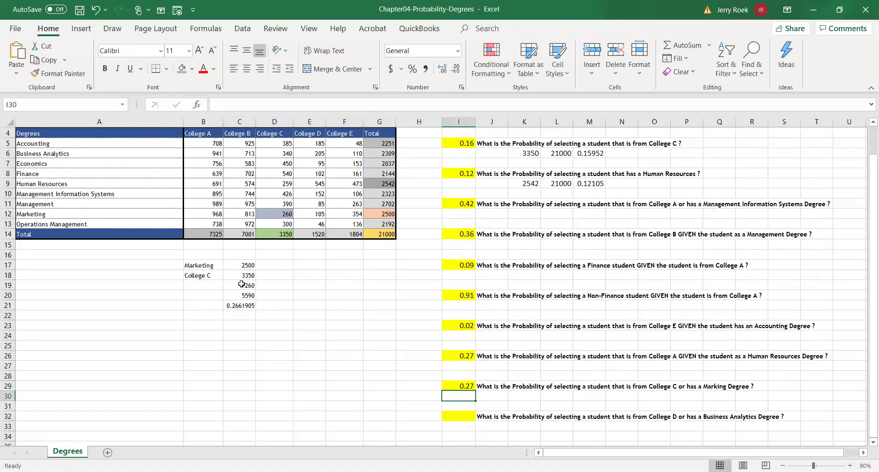
{"action": "key", "text": "Left"}
{"action": "key", "text": "Left"}
{"action": "key", "text": "Left"}
{"action": "key", "text": "Left"}
{"action": "key", "text": "Left"}
{"action": "key", "text": "Left"}
{"action": "key", "text": "Up"}
{"action": "key", "text": "Up"}
{"action": "key", "text": "Up"}
{"action": "key", "text": "Up"}
{"action": "key", "text": "Up"}
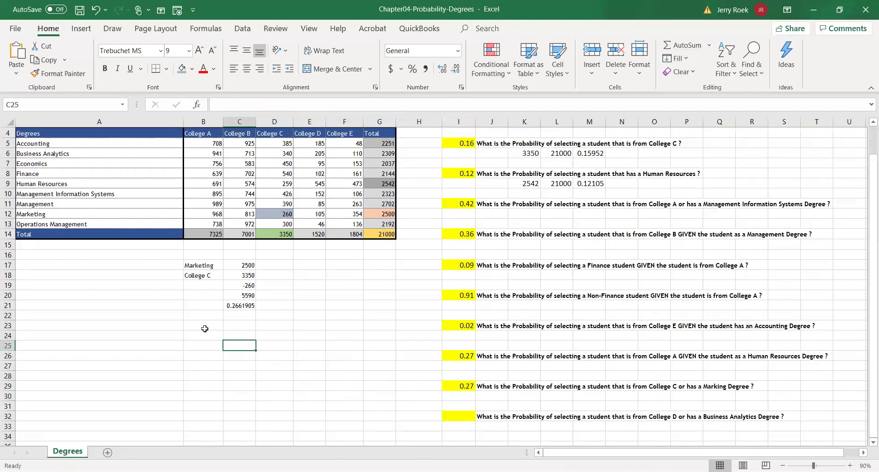
Relabel B17 as Business Analytics and widen column B to fit it.
{"action": "key", "text": "Up"}
{"action": "key", "text": "Up"}
{"action": "key", "text": "Up"}
{"action": "key", "text": "Up"}
{"action": "key", "text": "Up"}
{"action": "key", "text": "Up"}
{"action": "key", "text": "Up"}
{"action": "key", "text": "Up"}
{"action": "key", "text": "Left"}
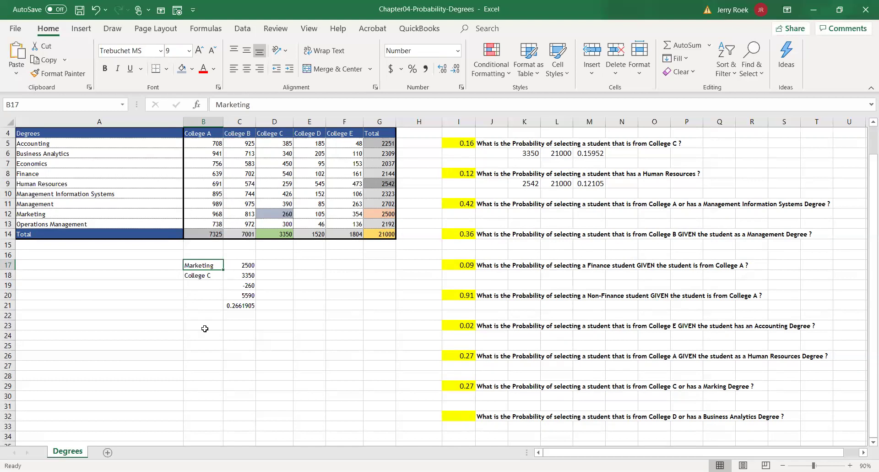
{"action": "type", "text": "Busin"}
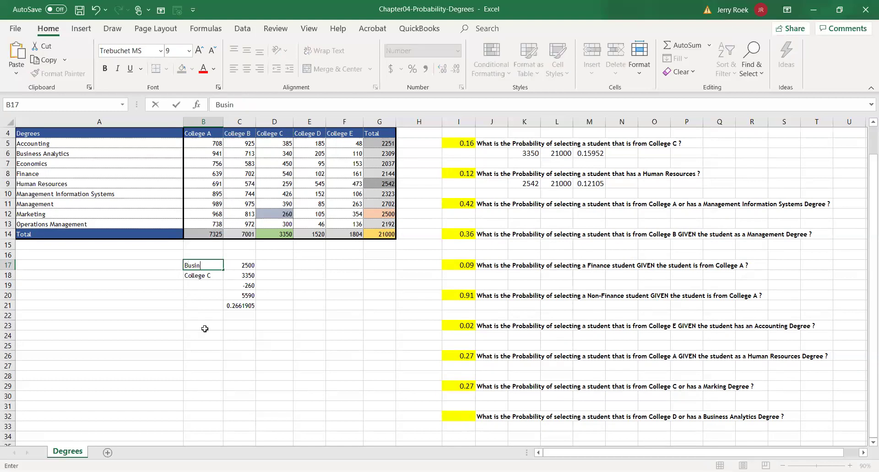
{"action": "type", "text": "ess ANal"}
{"action": "key", "text": "BackSpace"}
{"action": "key", "text": "BackSpace"}
{"action": "key", "text": "BackSpace"}
{"action": "type", "text": "nalytics"}
{"action": "key", "text": "Return"}
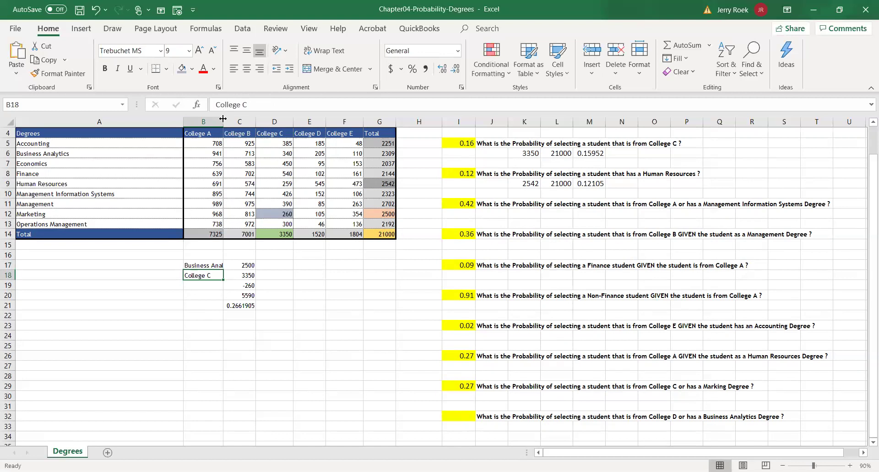
{"action": "left_click_drag", "start_coordinate": [223, 119], "coordinate": [248, 125]}
Relabel B18 as College D.
{"action": "key", "text": "Up"}
{"action": "key", "text": "Right"}
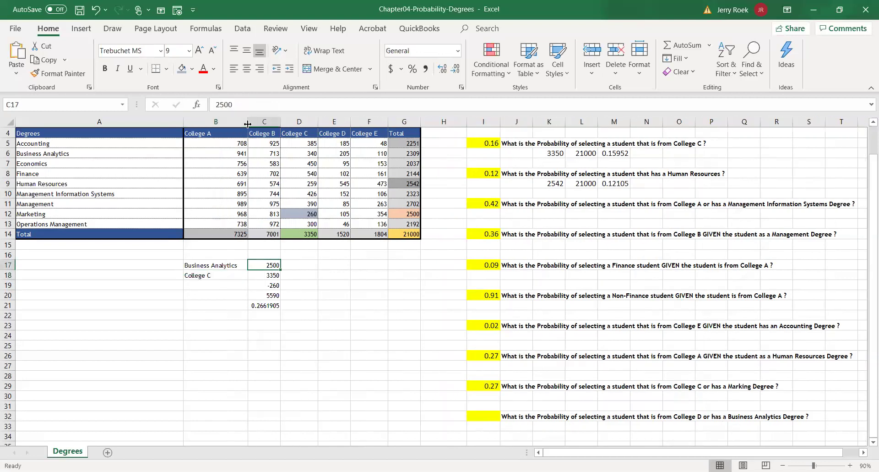
{"action": "key", "text": "Left"}
{"action": "key", "text": "Down"}
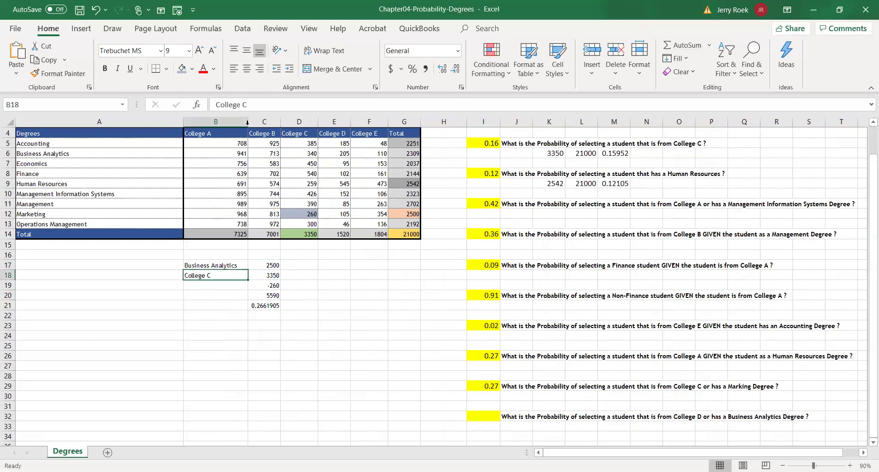
{"action": "type", "text": "College D"}
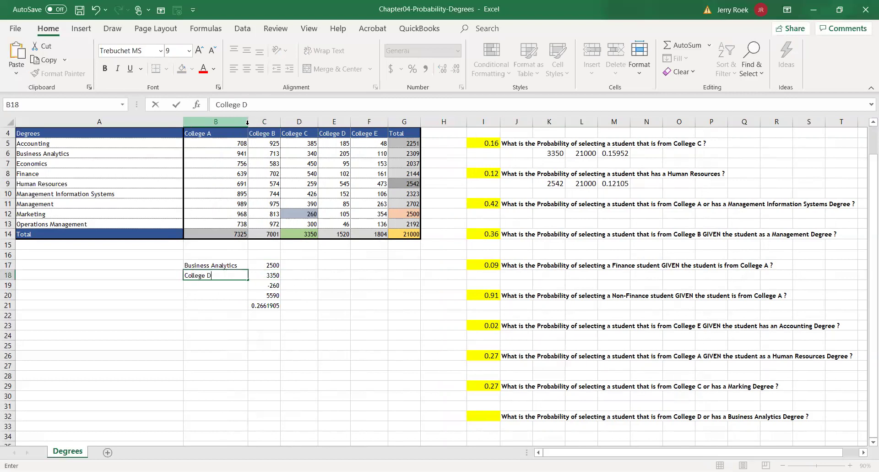
{"action": "key", "text": "Return"}
Clear the shading from D12 and D14 and shade the Marketing total G12 grey.
{"action": "left_click", "coordinate": [305, 214]}
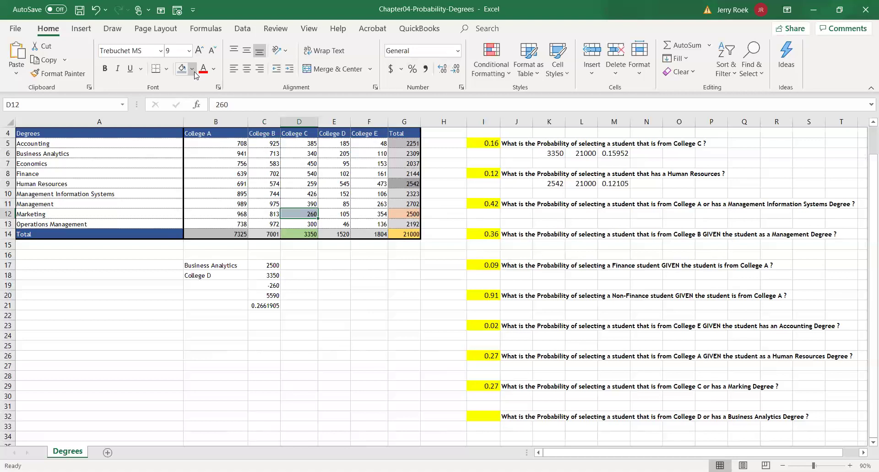
{"action": "left_click", "coordinate": [192, 69]}
{"action": "left_click", "coordinate": [206, 228]}
{"action": "left_click", "coordinate": [287, 233]}
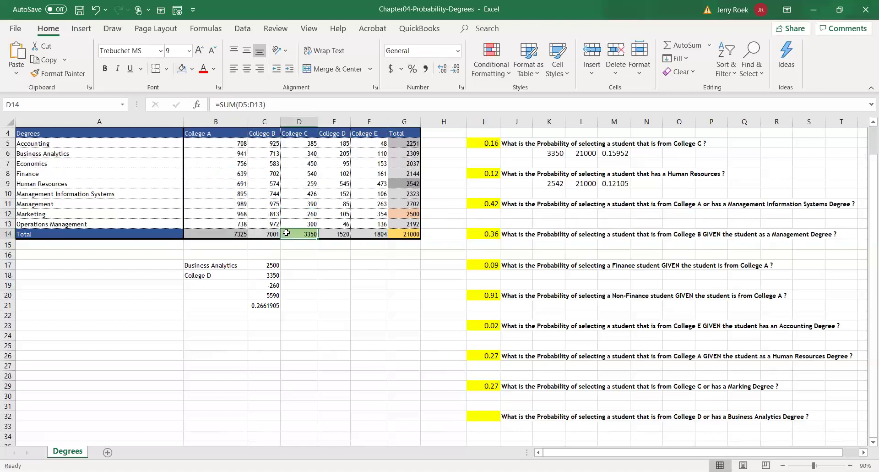
{"action": "left_click", "coordinate": [192, 68]}
{"action": "left_click", "coordinate": [183, 129]}
{"action": "left_click", "coordinate": [406, 213]}
{"action": "left_click", "coordinate": [182, 69]}
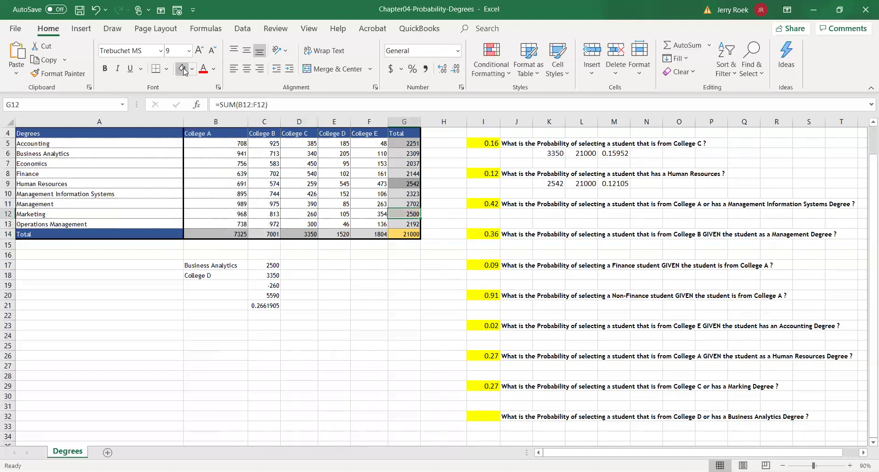
{"action": "key", "text": "Left"}
{"action": "key", "text": "Left"}
{"action": "key", "text": "Left"}
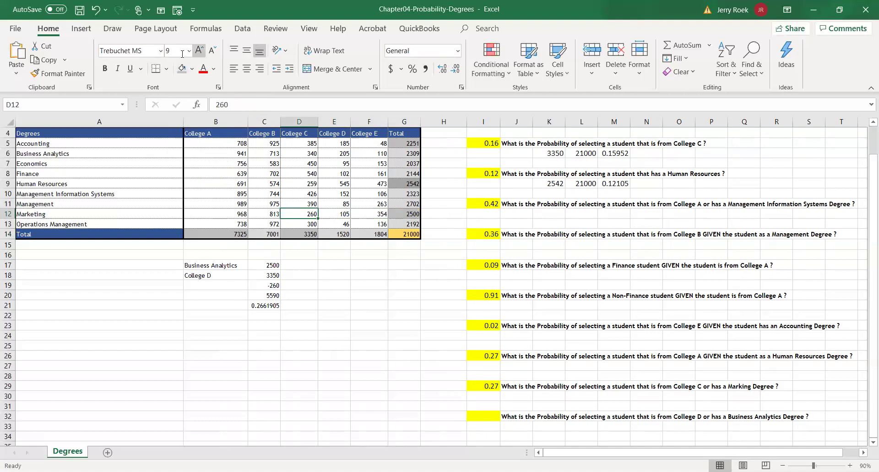
Shade the Business Analytics total G6 light blue and enter 2309 in C17.
{"action": "right_click", "coordinate": [397, 152]}
{"action": "left_click", "coordinate": [192, 69]}
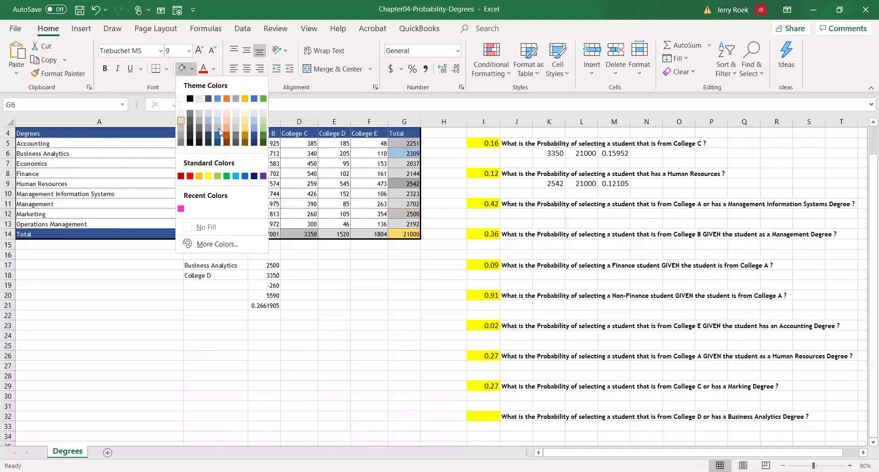
{"action": "left_click", "coordinate": [218, 129]}
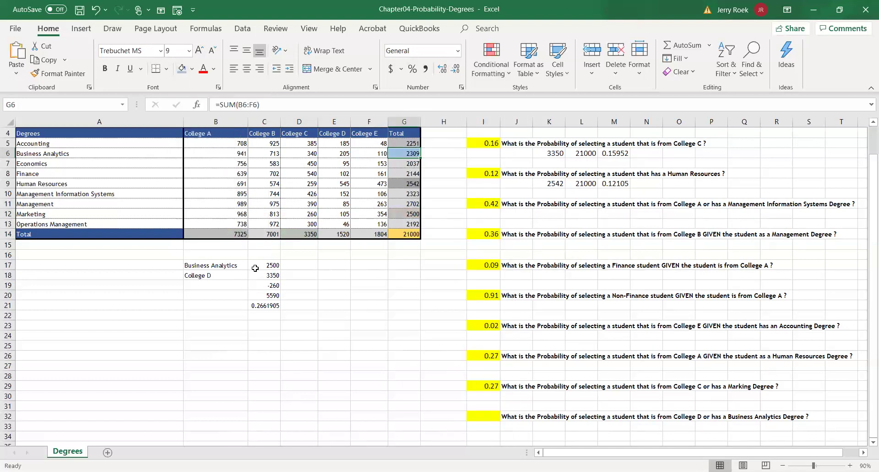
{"action": "left_click", "coordinate": [256, 264]}
{"action": "type", "text": "2309"}
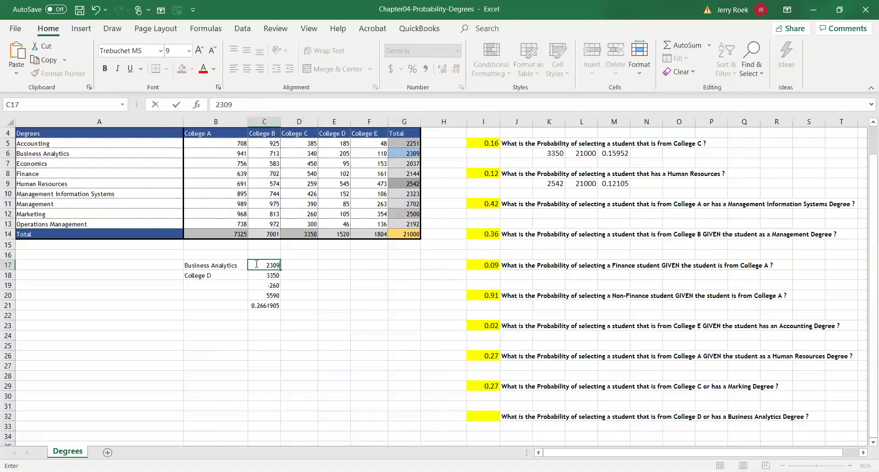
{"action": "key", "text": "Return"}
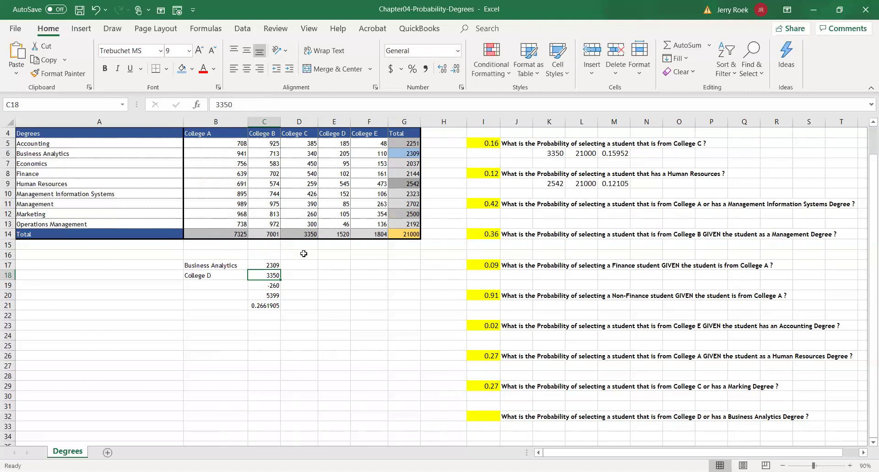
Shade the College D total 1520 in E14 light green.
{"action": "left_click", "coordinate": [341, 233]}
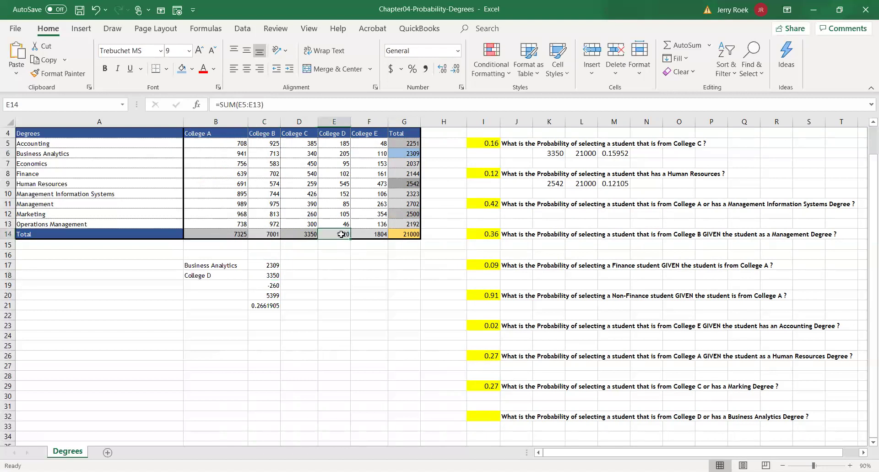
{"action": "left_click", "coordinate": [192, 73]}
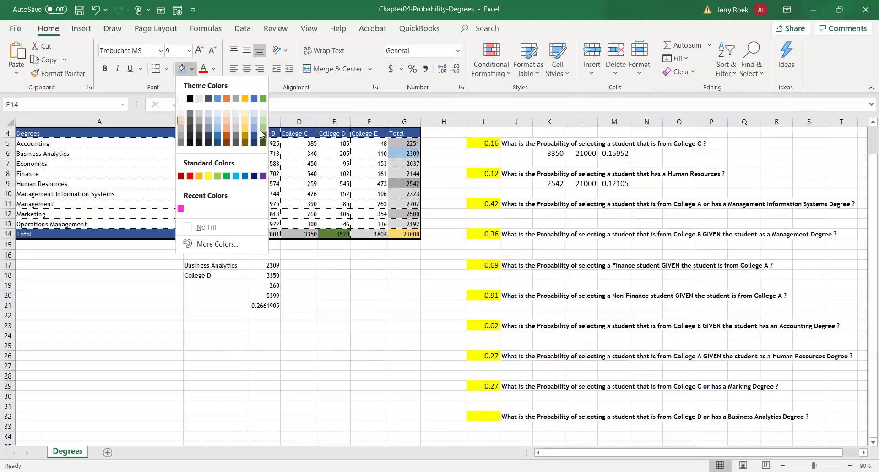
{"action": "left_click", "coordinate": [260, 128]}
{"action": "left_click", "coordinate": [257, 273]}
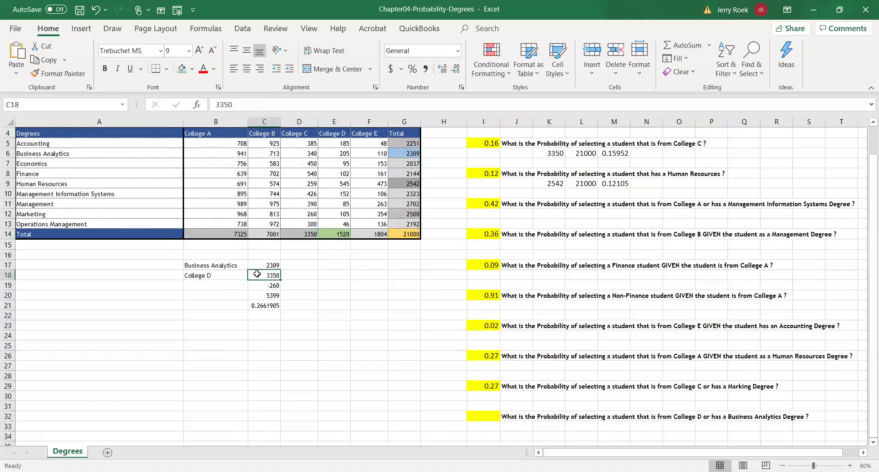
Enter 1520 in C18, shade the 205 overlap cell gold, and enter -205 in C19.
{"action": "type", "text": "1520"}
{"action": "key", "text": "Return"}
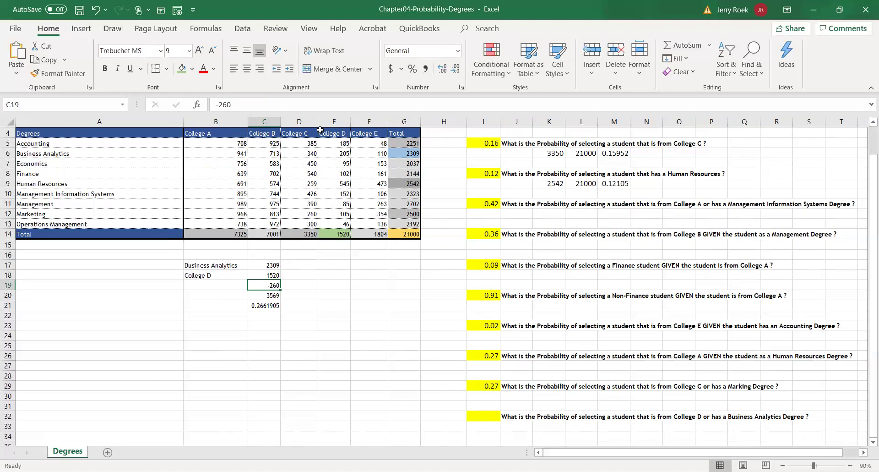
{"action": "left_click", "coordinate": [337, 155]}
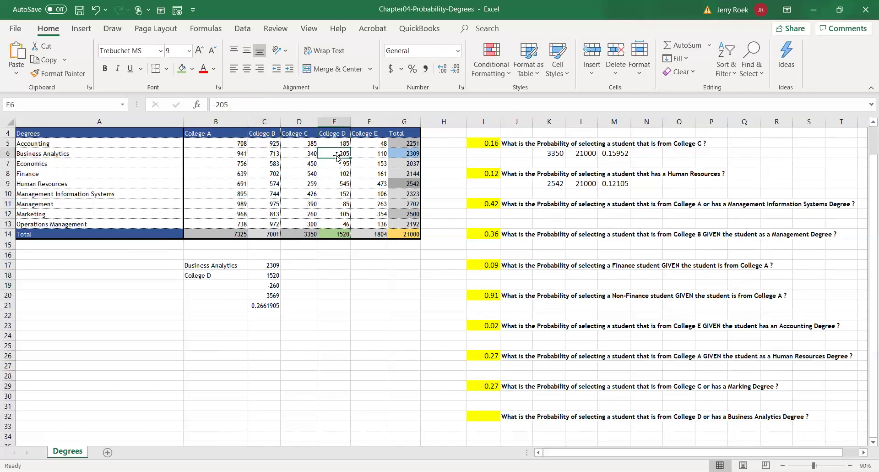
{"action": "left_click", "coordinate": [192, 69]}
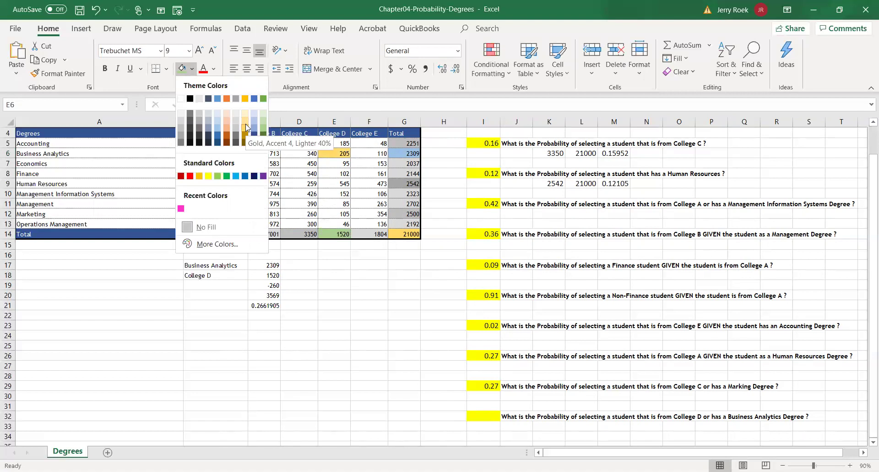
{"action": "left_click", "coordinate": [262, 284]}
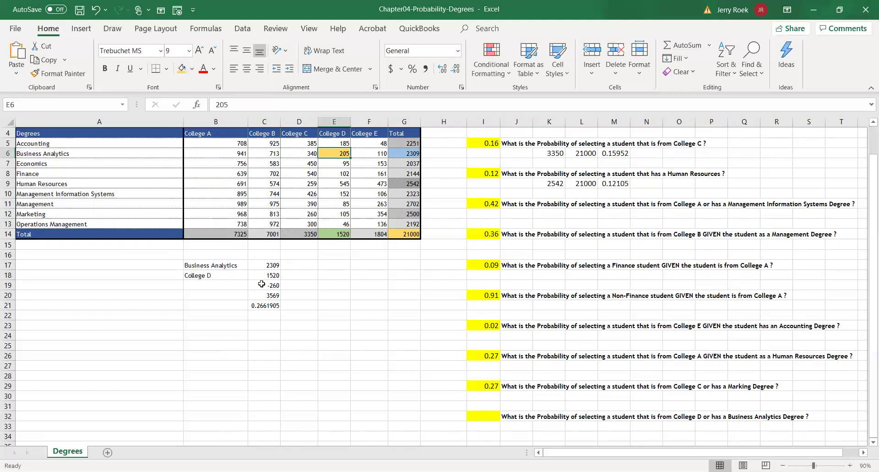
{"action": "type", "text": "-205"}
{"action": "key", "text": "Return"}
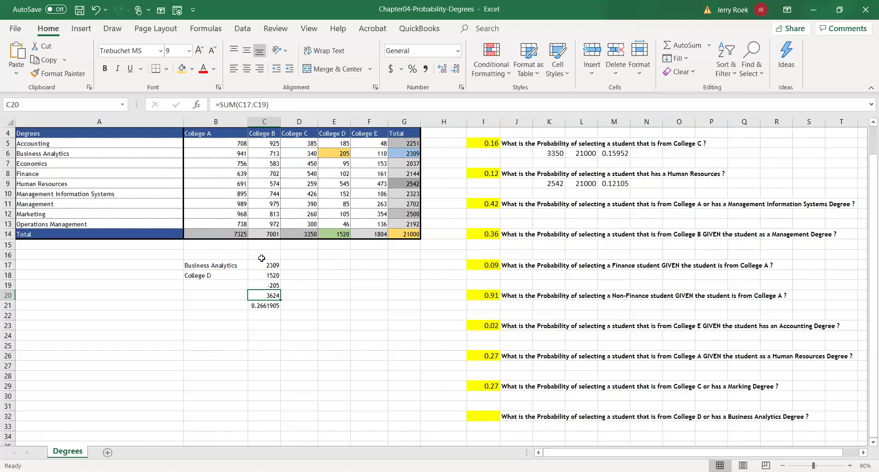
Change the C21 formula to =3624/21000, giving 0.1725714.
{"action": "key", "text": "Down"}
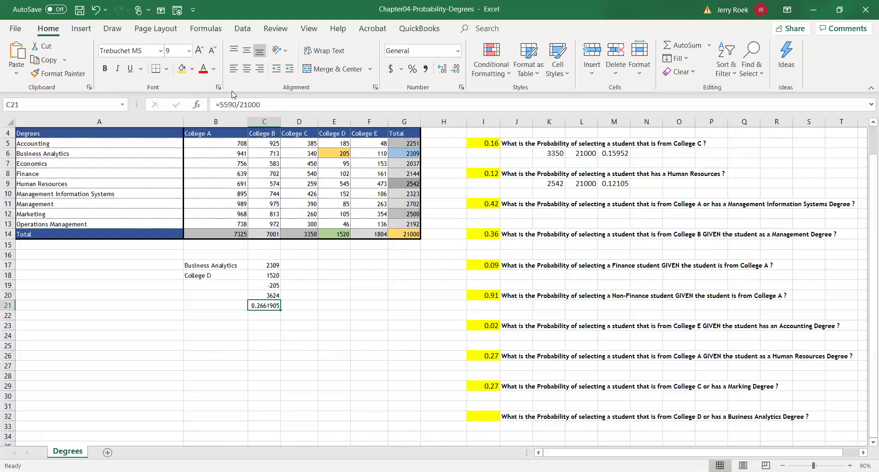
{"action": "left_click", "coordinate": [237, 105]}
{"action": "key", "text": "BackSpace"}
{"action": "key", "text": "BackSpace"}
{"action": "key", "text": "BackSpace"}
{"action": "key", "text": "BackSpace"}
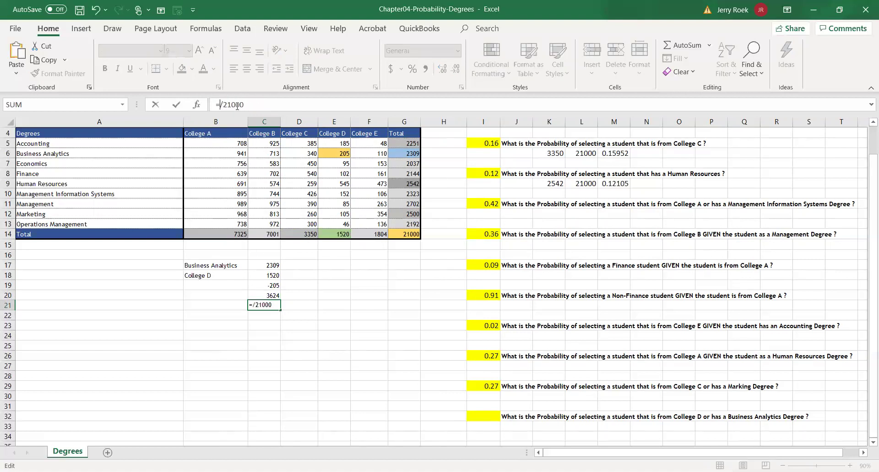
{"action": "type", "text": "3624"}
{"action": "key", "text": "Return"}
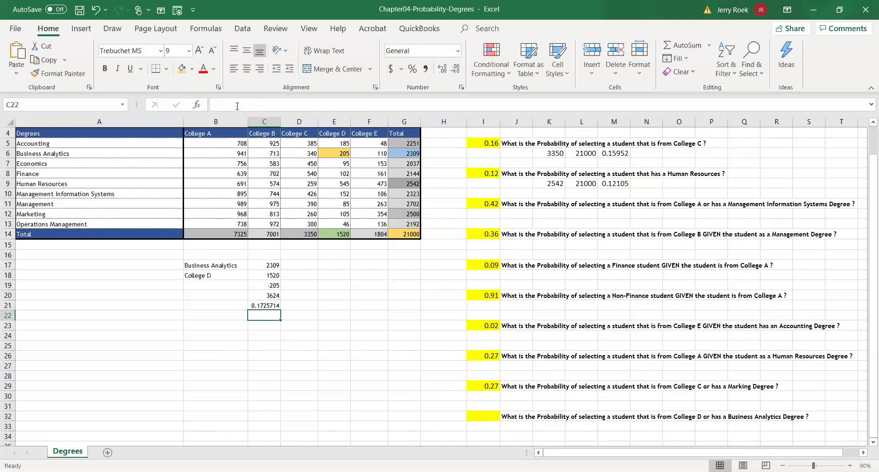
{"action": "key", "text": "Up"}
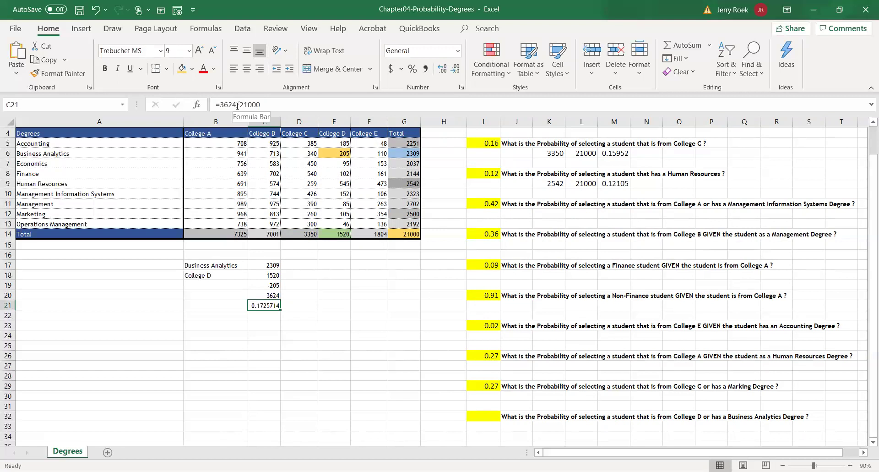
Enter 0.17 as the College D or Business Analytics answer in I32.
{"action": "left_click", "coordinate": [478, 415]}
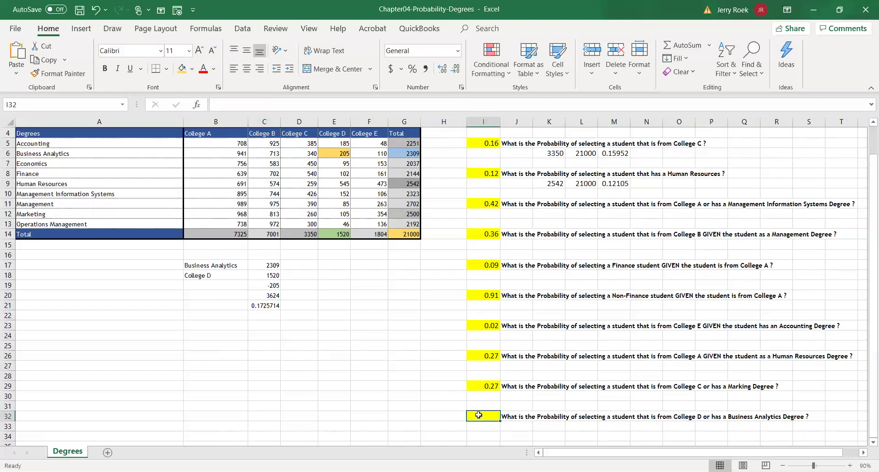
{"action": "type", "text": "0.17"}
{"action": "key", "text": "Return"}
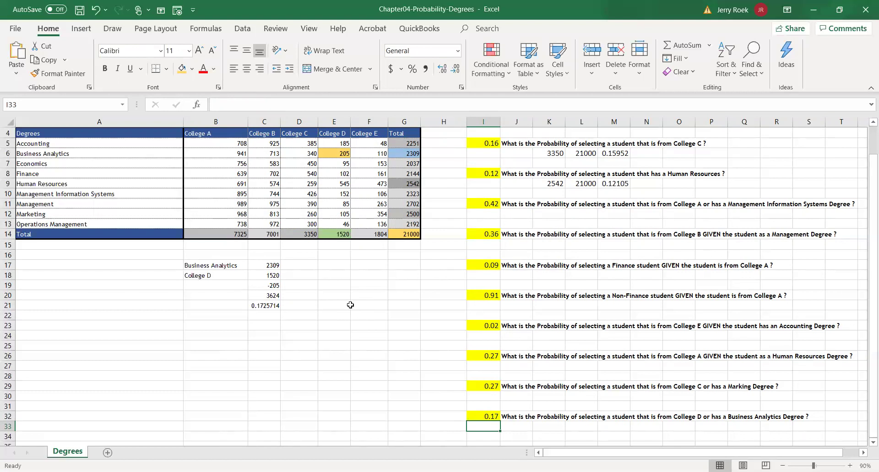
{"action": "key", "text": "Up"}
{"action": "key", "text": "Up"}
{"action": "key", "text": "Up"}
{"action": "key", "text": "Up"}
{"action": "key", "text": "Up"}
{"action": "key", "text": "Up"}
{"action": "key", "text": "Up"}
{"action": "key", "text": "Up"}
{"action": "key", "text": "Up"}
{"action": "key", "text": "Up"}
{"action": "key", "text": "Up"}
{"action": "key", "text": "Up"}
{"action": "key", "text": "Up"}
{"action": "key", "text": "Up"}
{"action": "key", "text": "Up"}
{"action": "key", "text": "Up"}
{"action": "key", "text": "Up"}
{"action": "key", "text": "Up"}
{"action": "key", "text": "Up"}
{"action": "key", "text": "Up"}
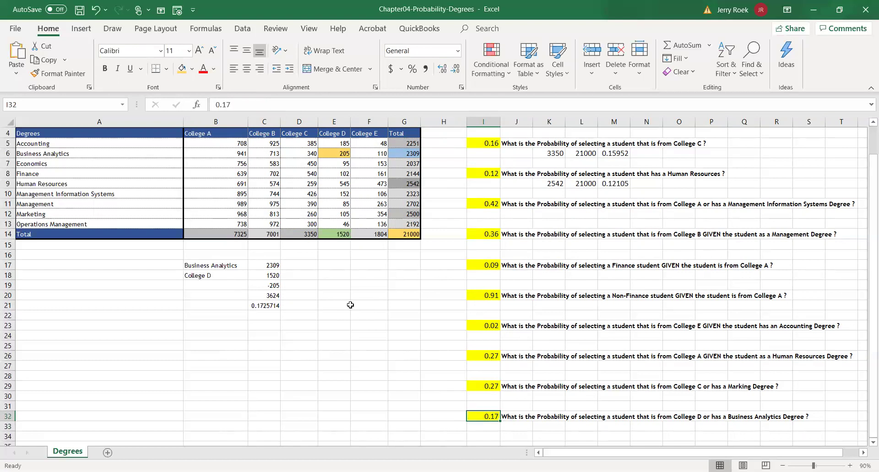
{"action": "key", "text": "Left"}
{"action": "key", "text": "Left"}
{"action": "key", "text": "Down"}
{"action": "key", "text": "Down"}
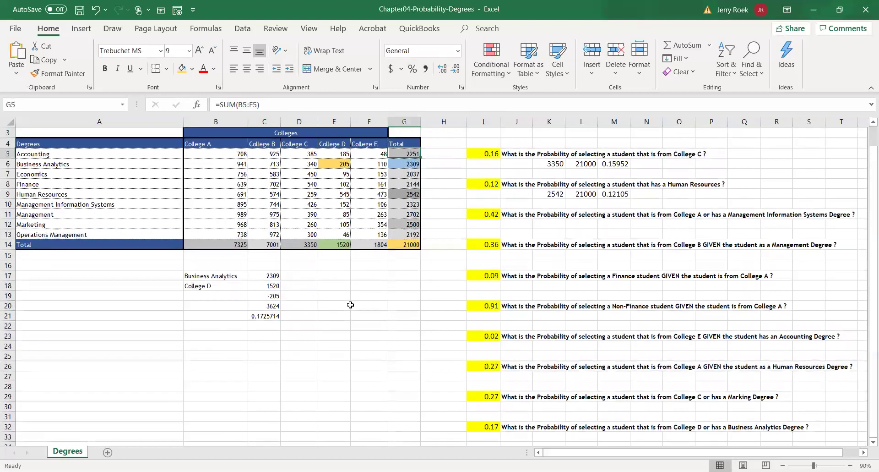
{"action": "key", "text": "Left"}
{"action": "key", "text": "Left"}
{"action": "key", "text": "Left"}
{"action": "key", "text": "Left"}
{"action": "key", "text": "Left"}
{"action": "key", "text": "Left"}
{"action": "key", "text": "Down"}
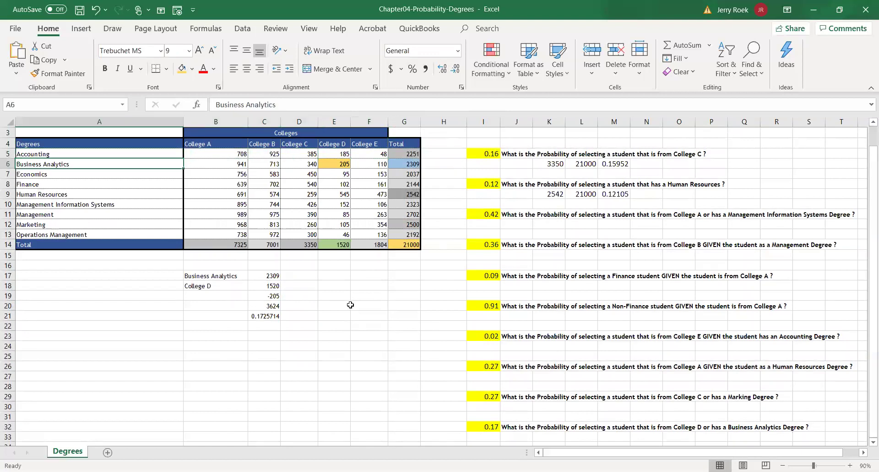
{"action": "key", "text": "Right"}
{"action": "key", "text": "Right"}
{"action": "key", "text": "Right"}
{"action": "key", "text": "Right"}
{"action": "key", "text": "Right"}
{"action": "key", "text": "Right"}
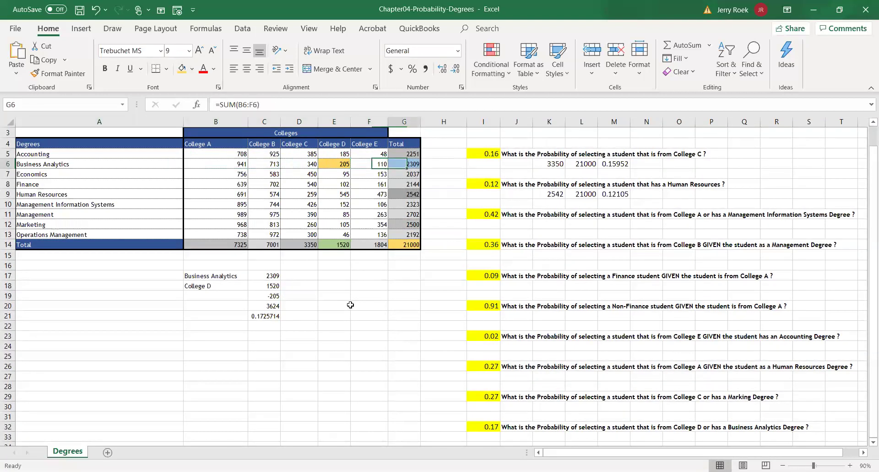
{"action": "key", "text": "Left"}
{"action": "key", "text": "Left"}
{"action": "key", "text": "Up"}
{"action": "key", "text": "Up"}
{"action": "key", "text": "Down"}
{"action": "key", "text": "Down"}
{"action": "key", "text": "Down"}
{"action": "key", "text": "Down"}
{"action": "key", "text": "Down"}
{"action": "key", "text": "Down"}
{"action": "key", "text": "Down"}
{"action": "key", "text": "Down"}
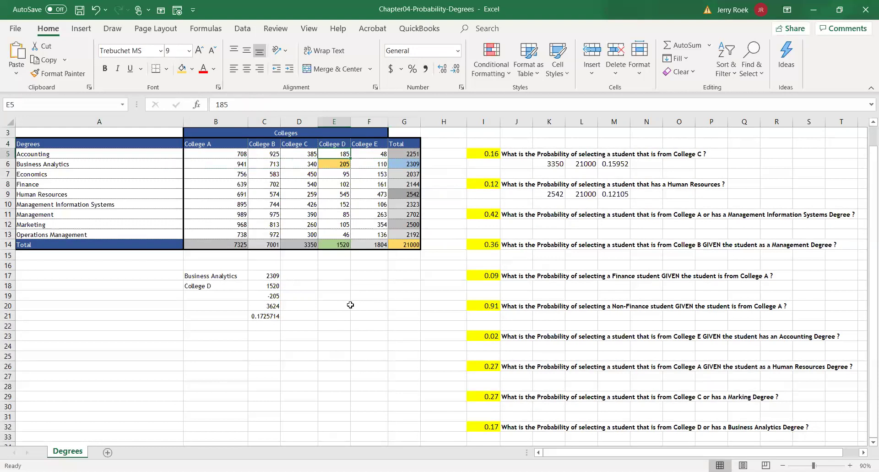
{"action": "key", "text": "Down"}
{"action": "key", "text": "Down"}
{"action": "key", "text": "Down"}
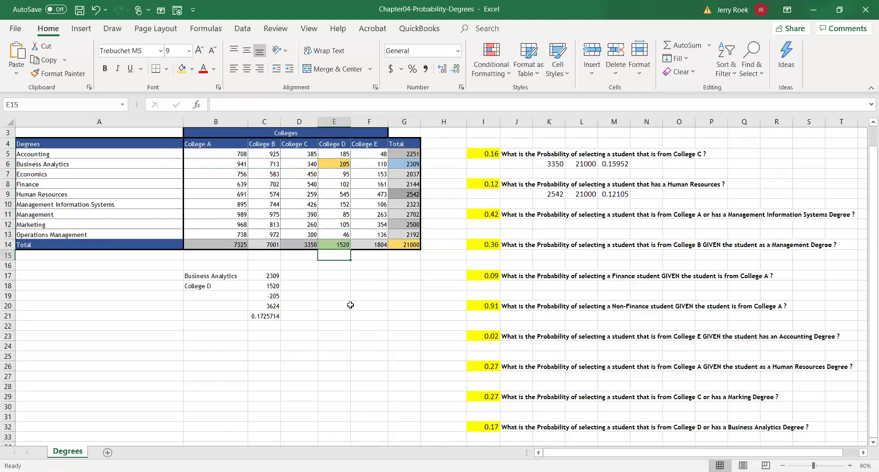
{"action": "key", "text": "Up"}
{"action": "key", "text": "Up"}
{"action": "key", "text": "Up"}
{"action": "key", "text": "Up"}
{"action": "key", "text": "Up"}
{"action": "key", "text": "Up"}
{"action": "key", "text": "Up"}
{"action": "key", "text": "Up"}
{"action": "key", "text": "Up"}
{"action": "key", "text": "Up"}
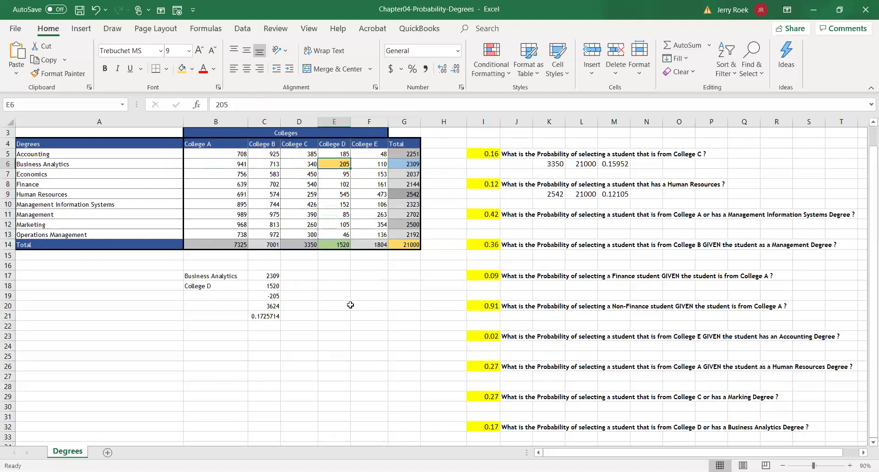
{"action": "key", "text": "Down"}
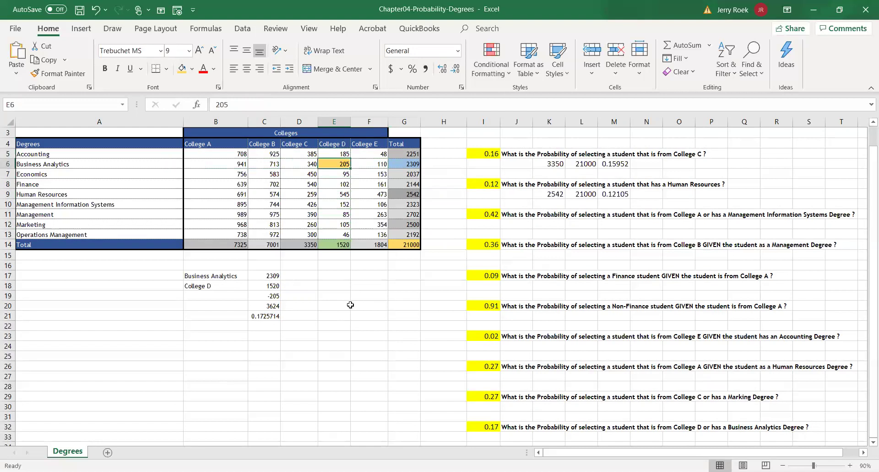